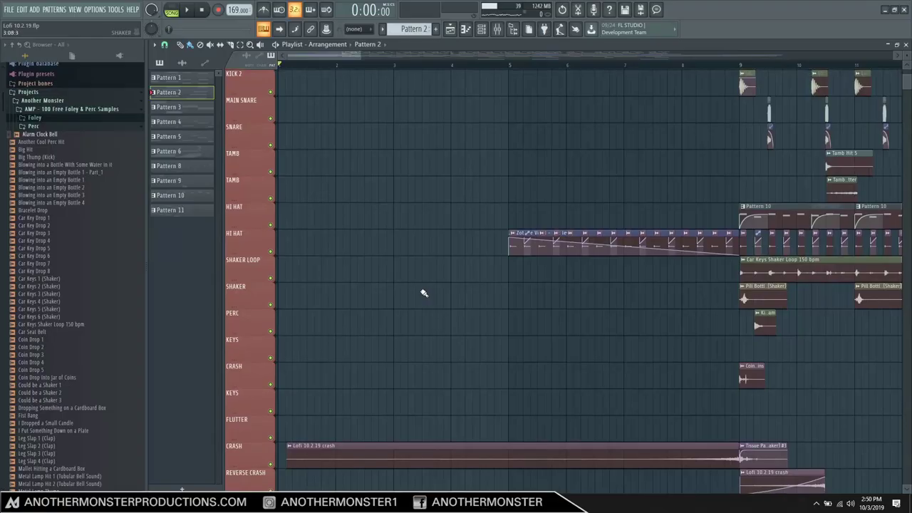
Look through the playlist arrangement's drum, sub, main loop, chords, lead and foley tracks
scroll(420, 289, down, 5)
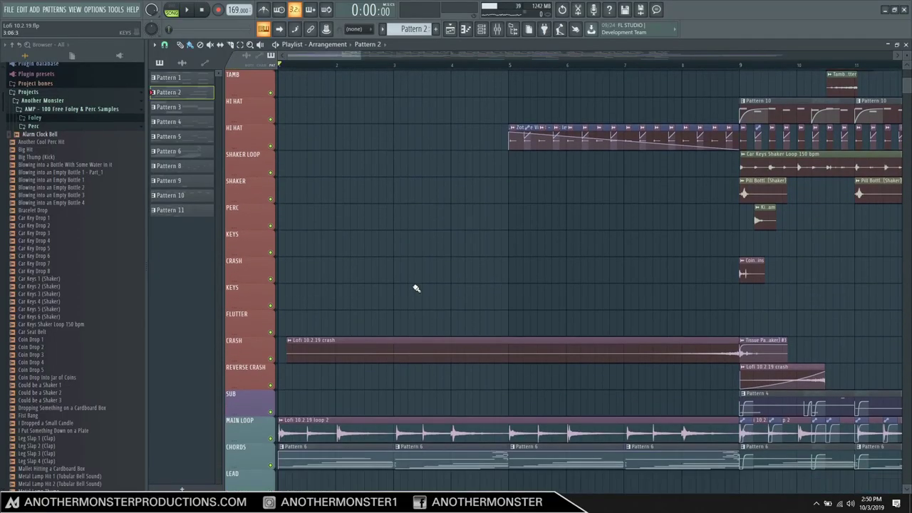
scroll(410, 284, down, 5)
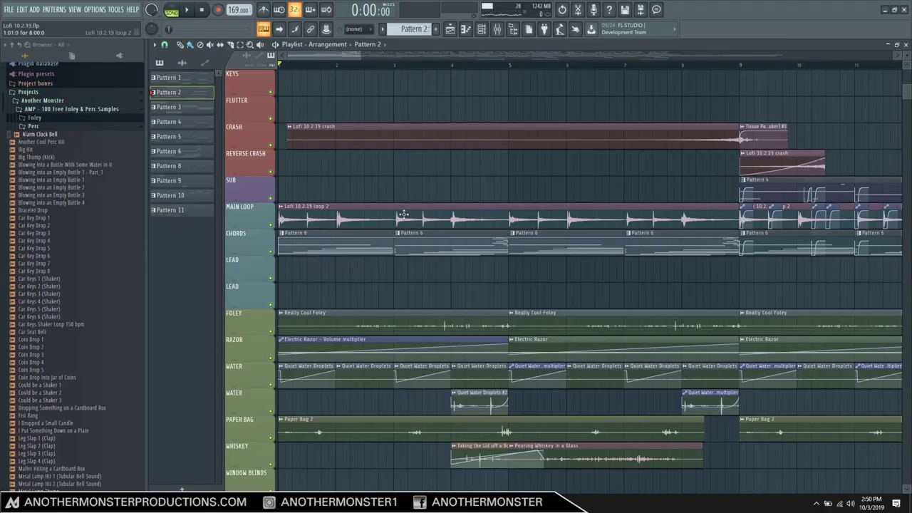
scroll(412, 206, up, 5)
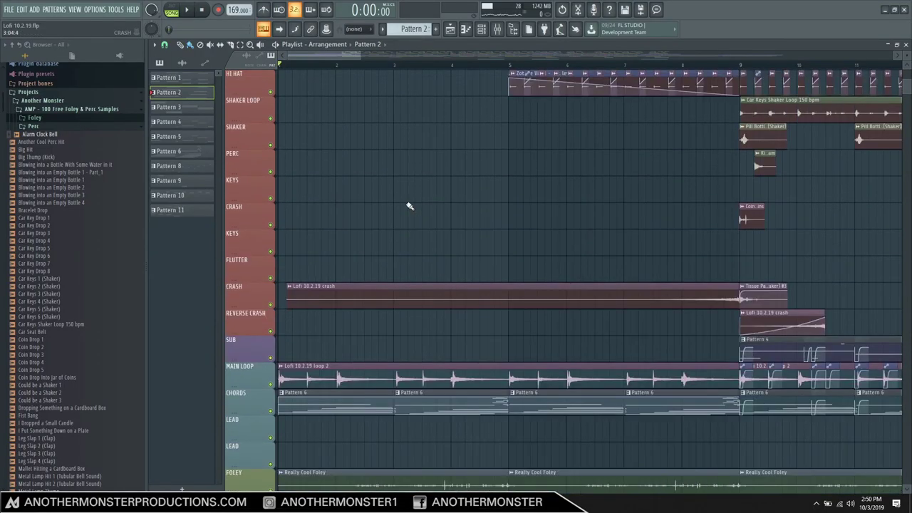
scroll(410, 206, up, 3)
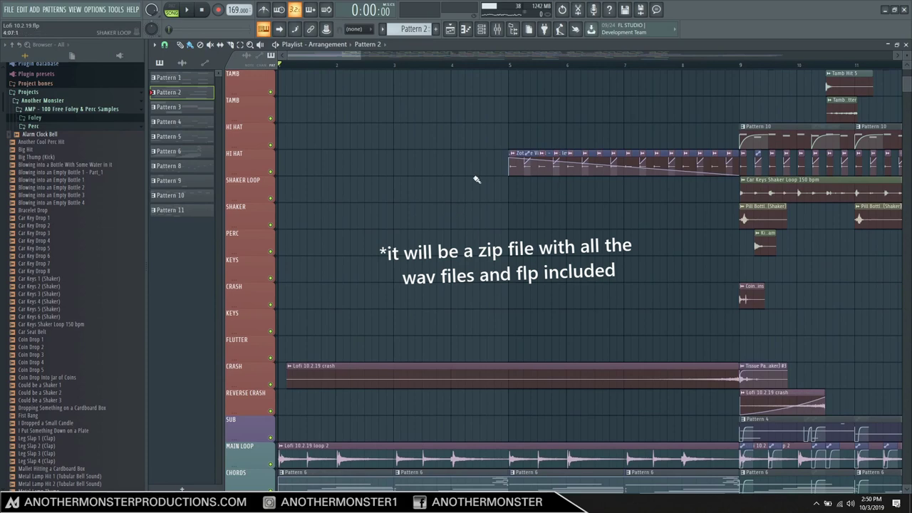
scroll(350, 169, down, 1)
scroll(454, 163, up, 3)
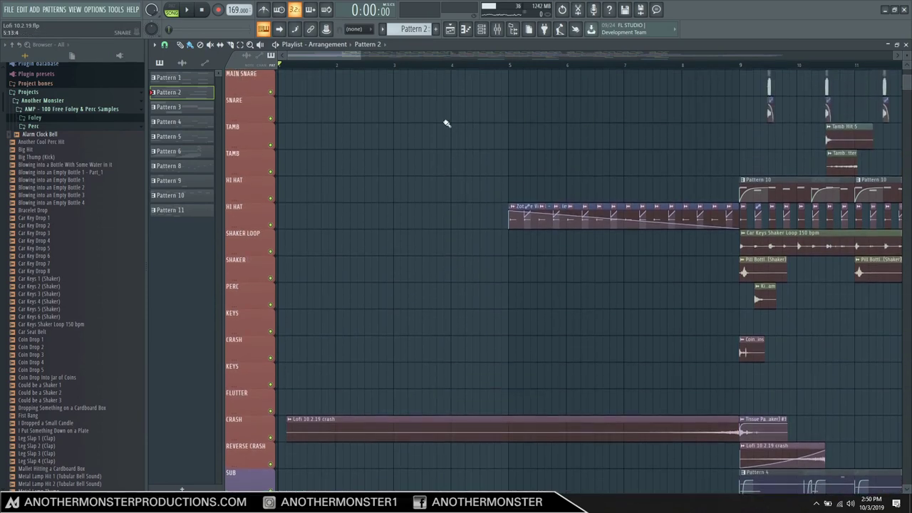
scroll(393, 189, down, 7)
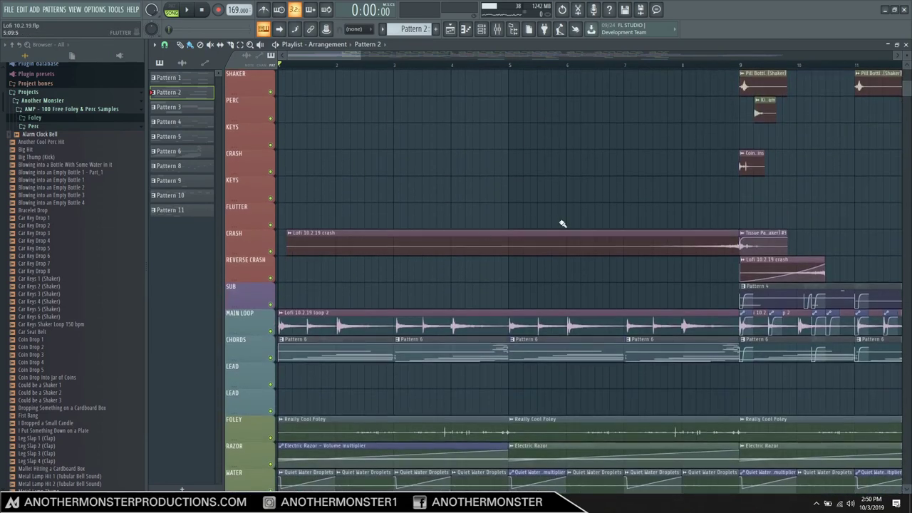
scroll(516, 207, down, 13)
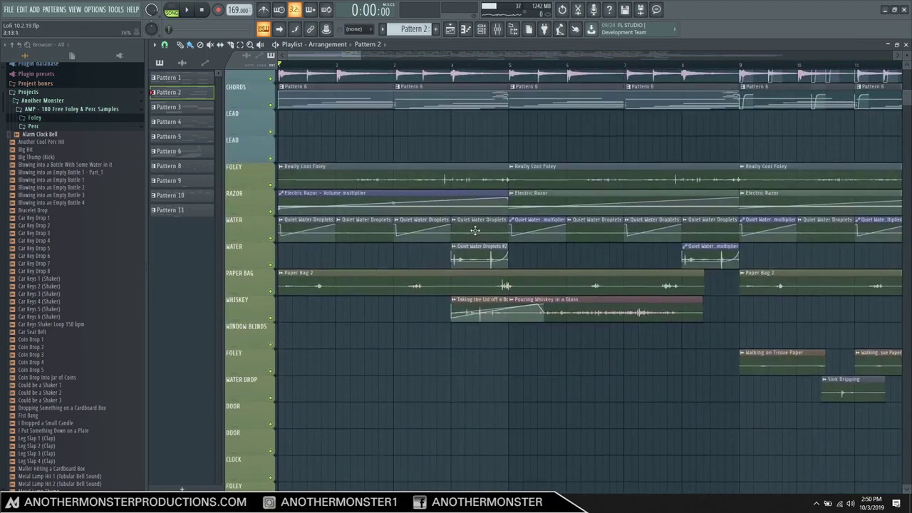
scroll(427, 269, up, 20)
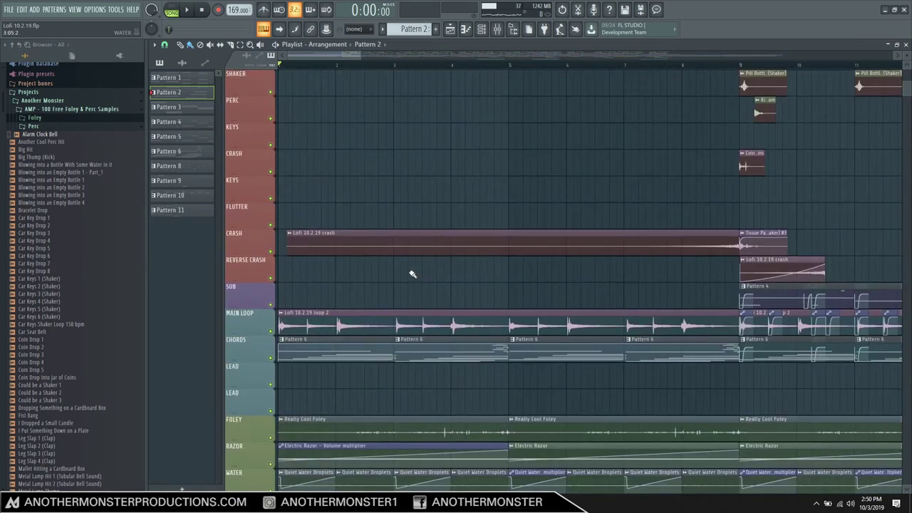
scroll(412, 273, up, 3)
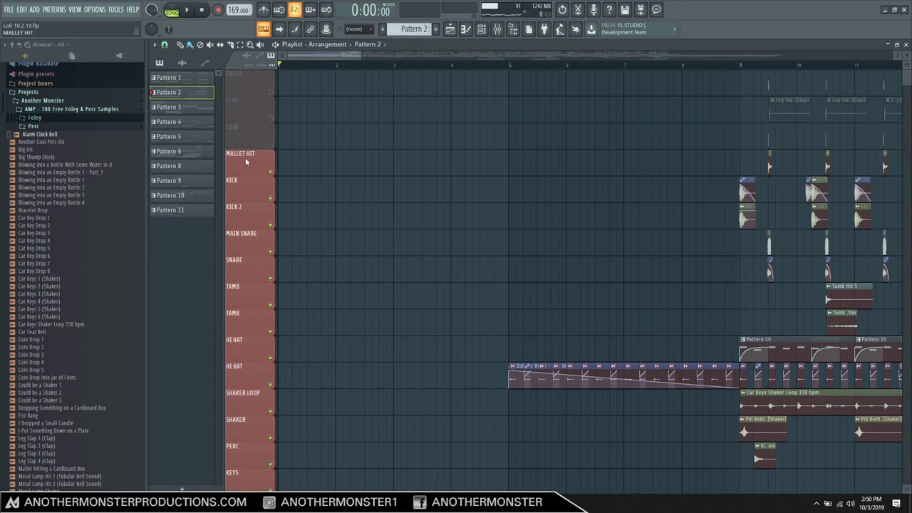
scroll(247, 164, down, 7)
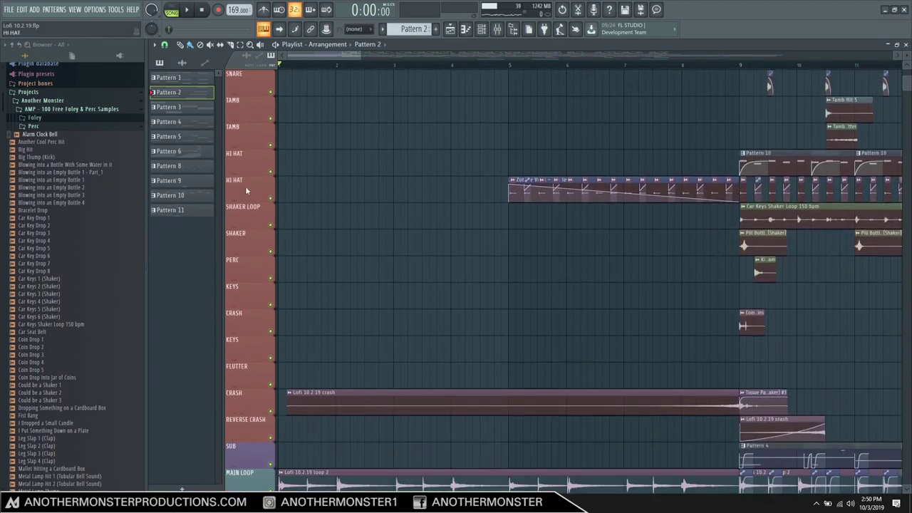
scroll(248, 188, down, 8)
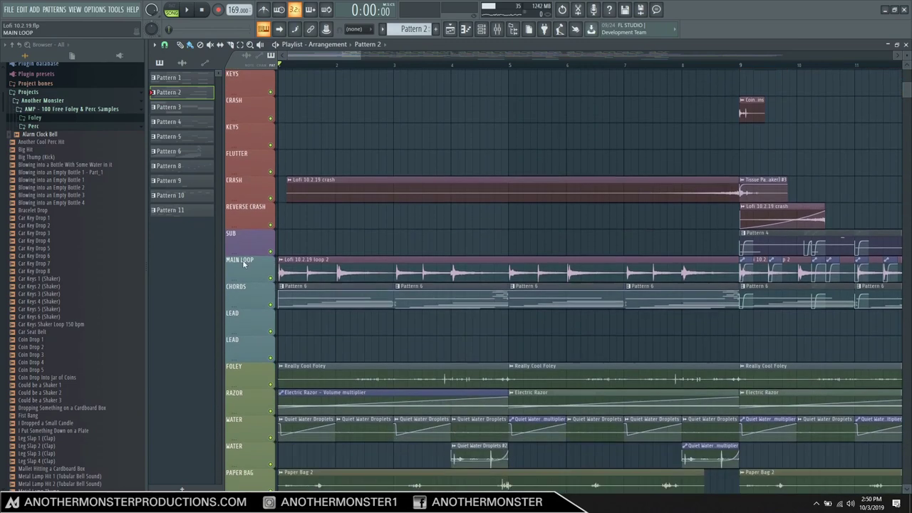
scroll(270, 243, down, 3)
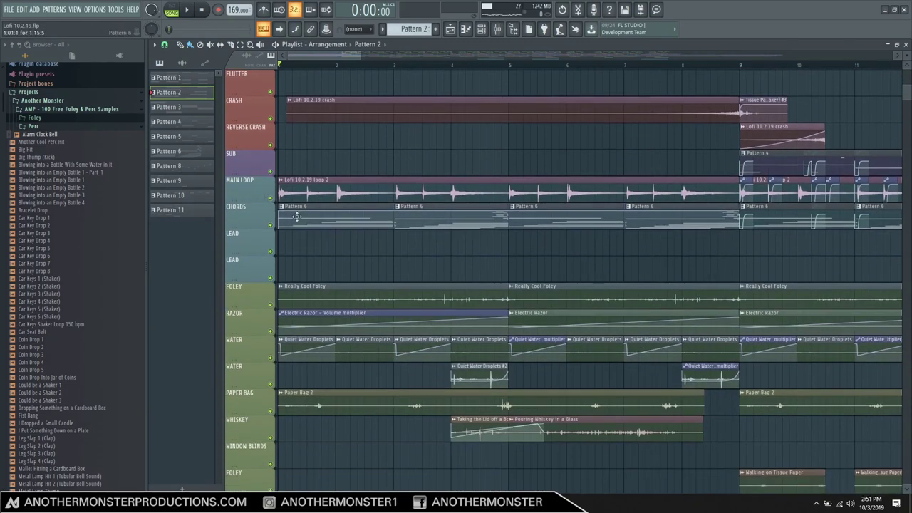
scroll(248, 143, down, 4)
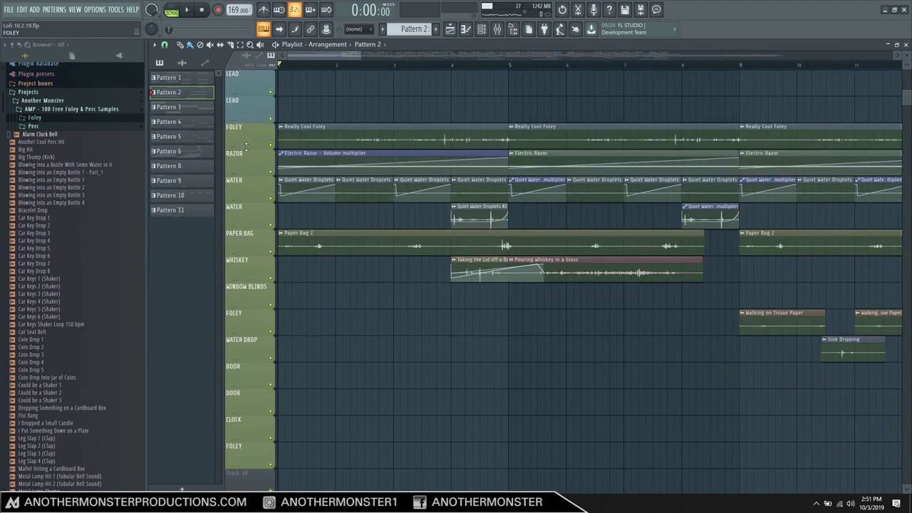
scroll(246, 142, down, 2)
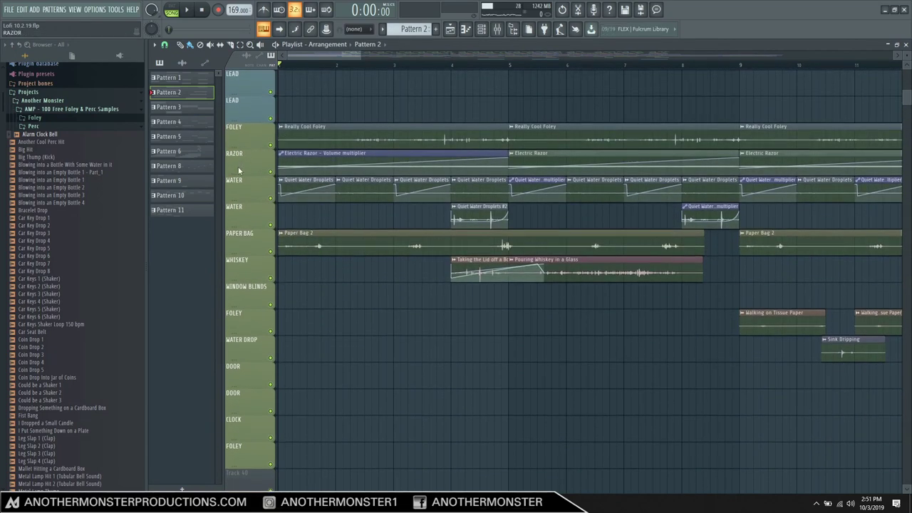
scroll(240, 201, up, 11)
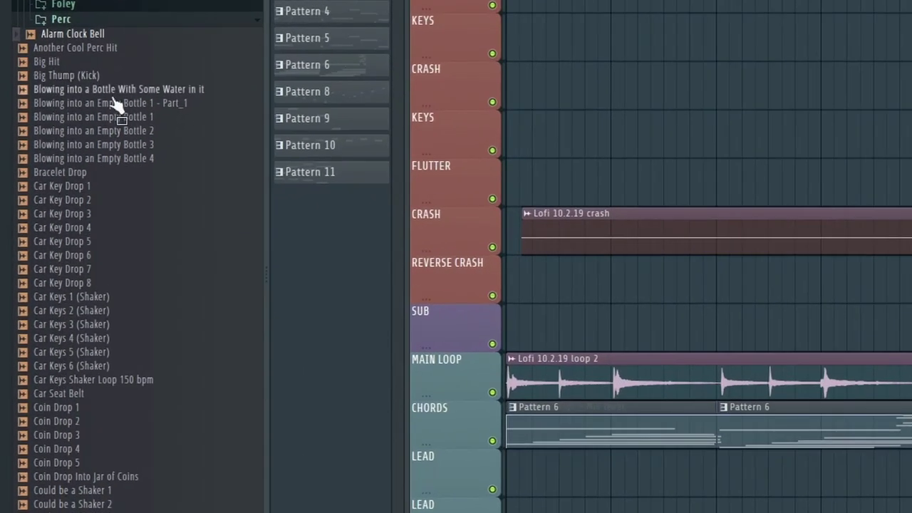
Browse the percussion samples and preview the Metal Lamp Thump sample
scroll(42, 136, down, 7)
scroll(71, 36, down, 6)
scroll(67, 29, up, 6)
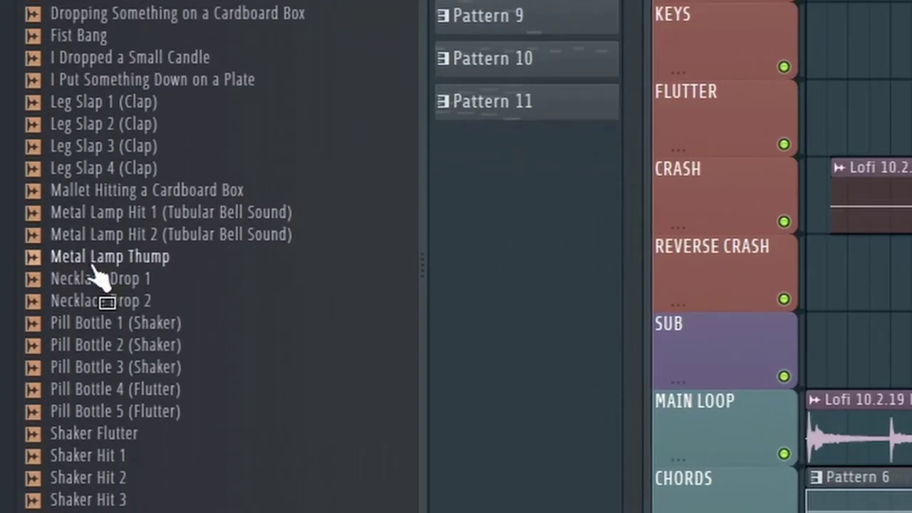
click(102, 270)
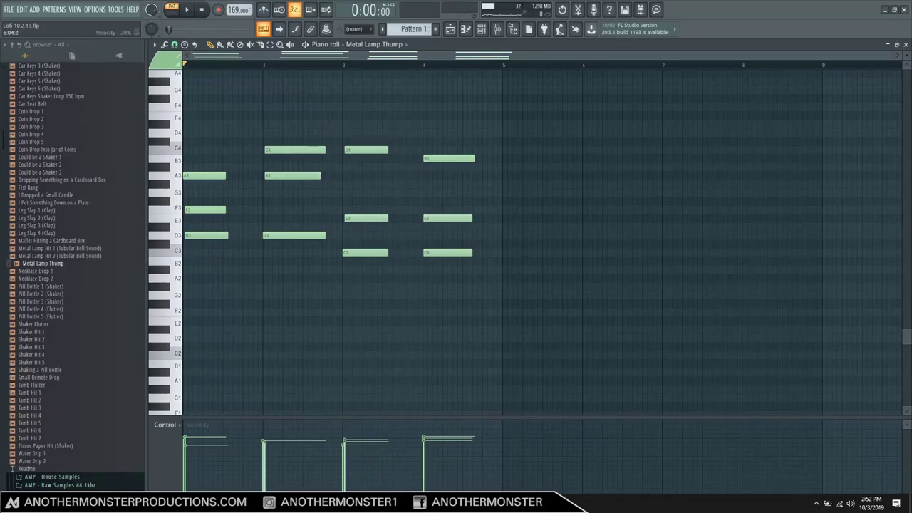
Play the Metal Lamp Thump chords in Pattern 1 and the arpeggiated chords in Pattern 2
key(space)
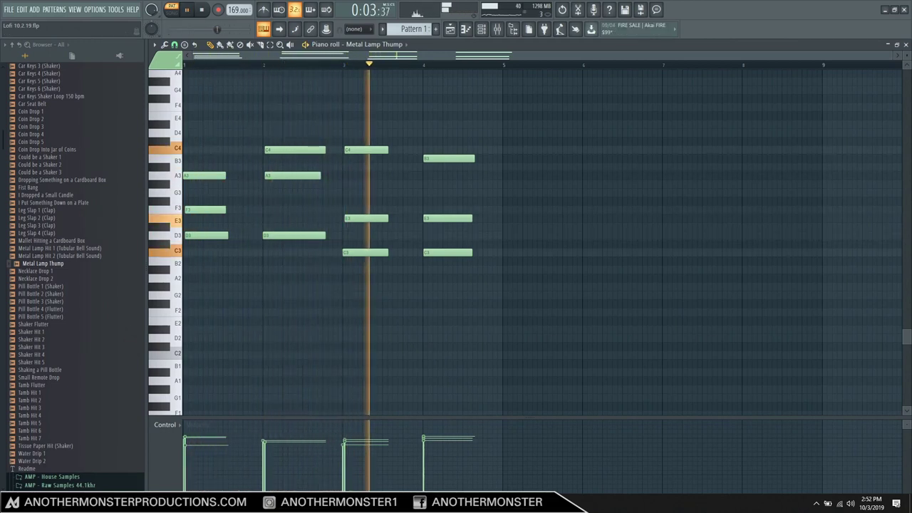
key(space)
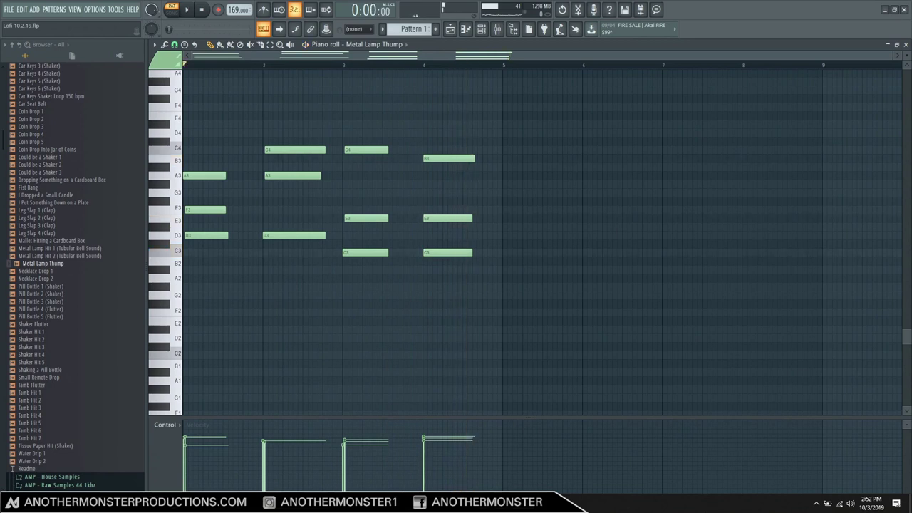
scroll(412, 29, down, 2)
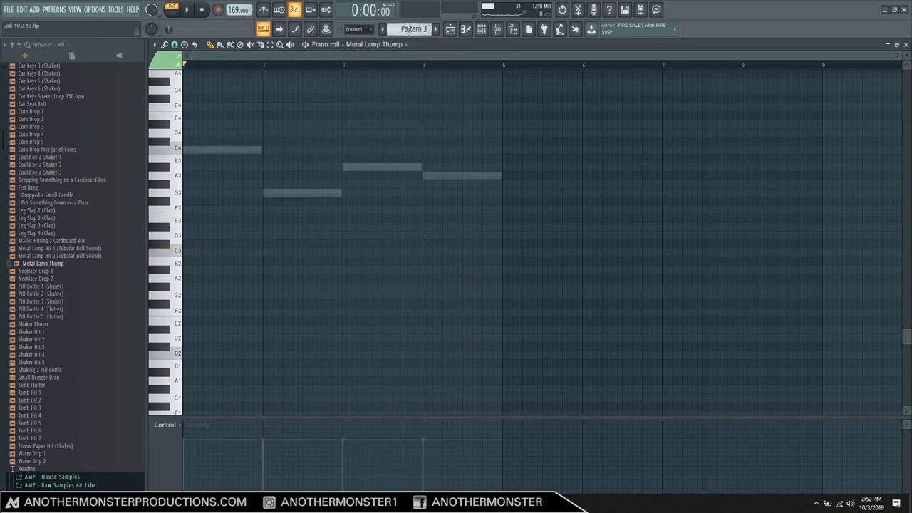
scroll(412, 28, up, 1)
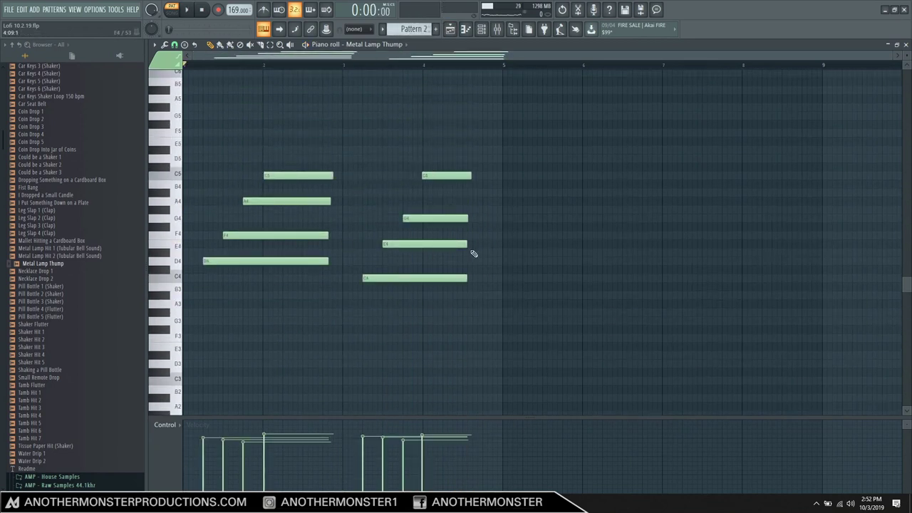
key(space)
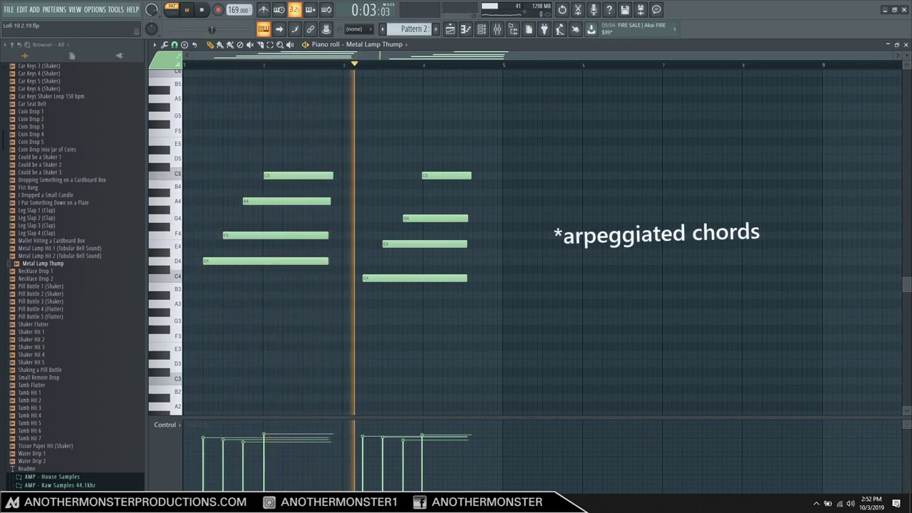
key(space)
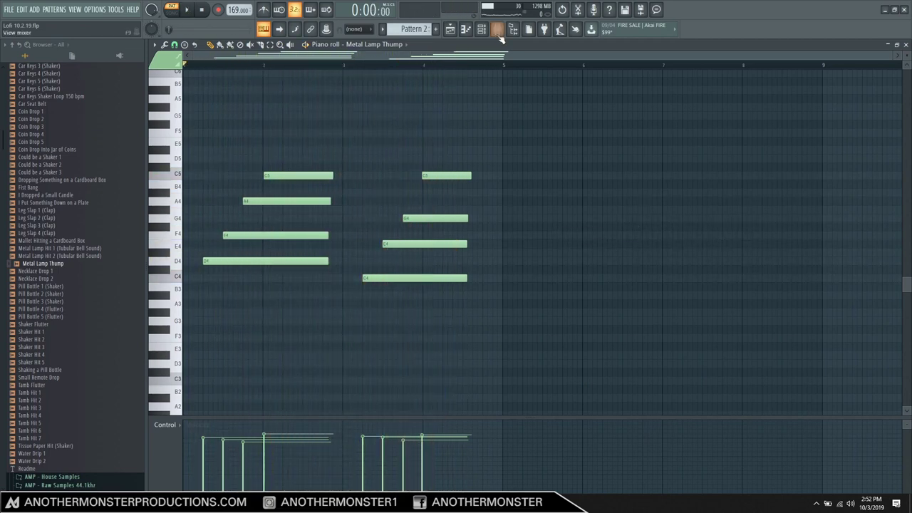
Inspect the Metal Lamp Thump mixer track's effects: both Fruity parametric EQ 2 instances, Fruity Reeverb 2 and Fruity Delay 3
click(497, 29)
click(187, 253)
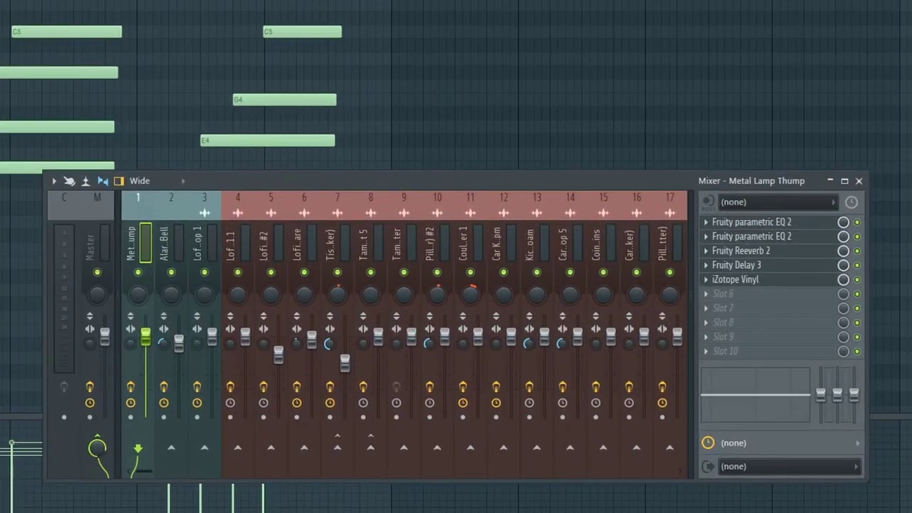
click(754, 236)
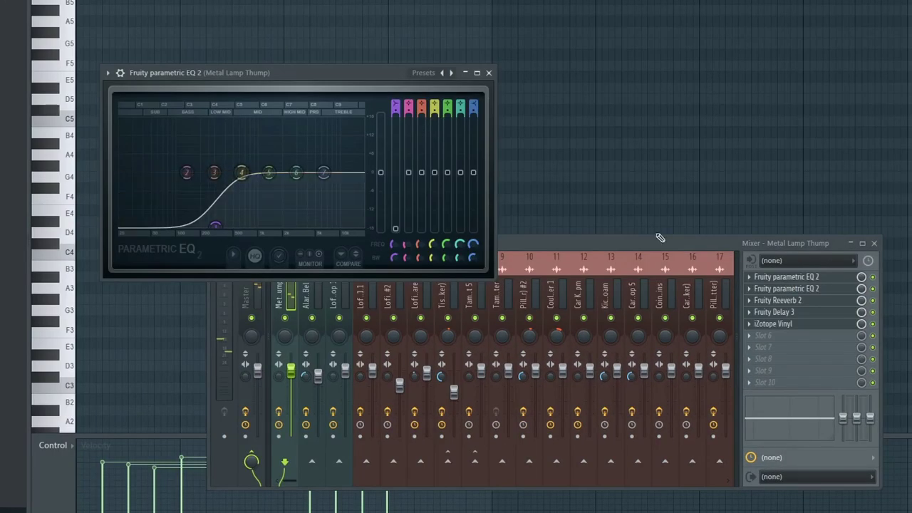
click(776, 288)
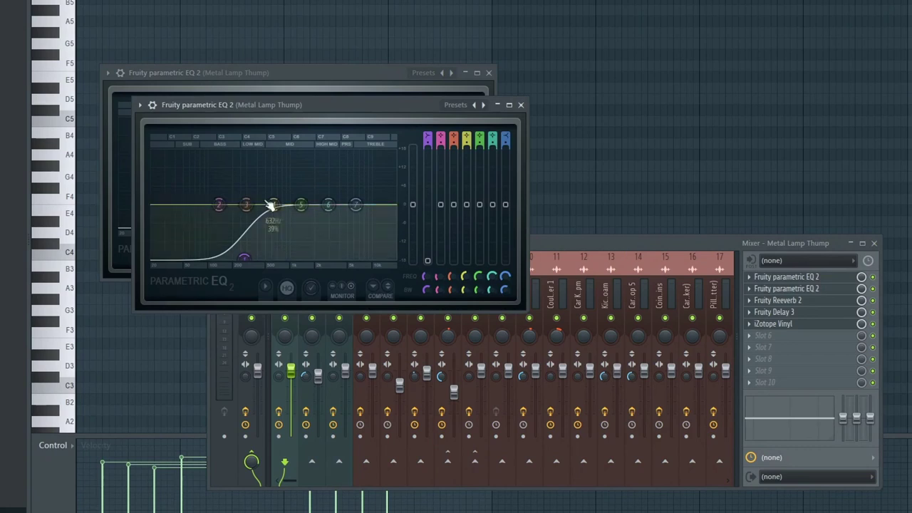
click(778, 300)
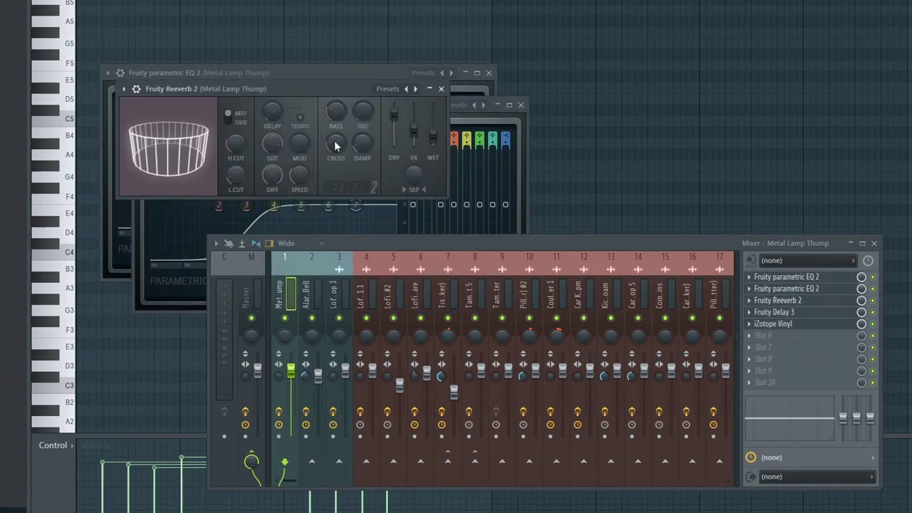
click(776, 311)
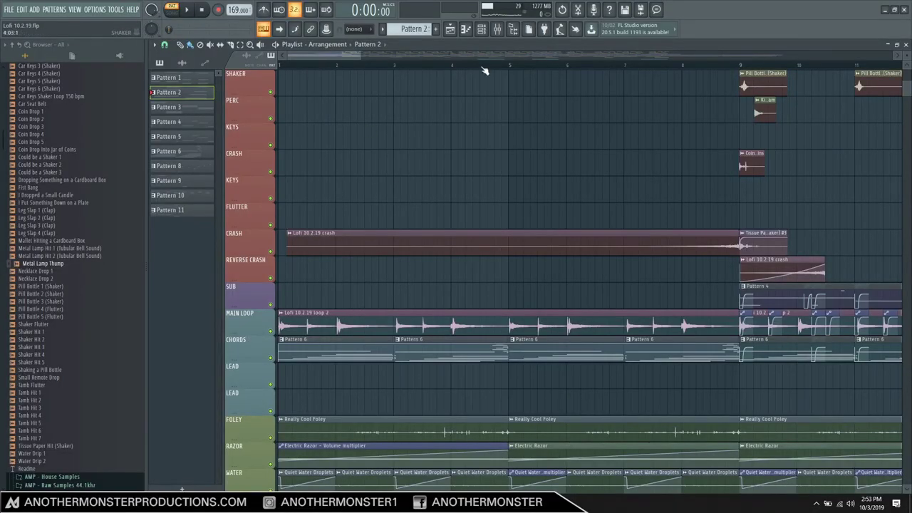
Open the Gross Beat effect on the Lofi 10.2.19 loop 1 mixer track
click(498, 29)
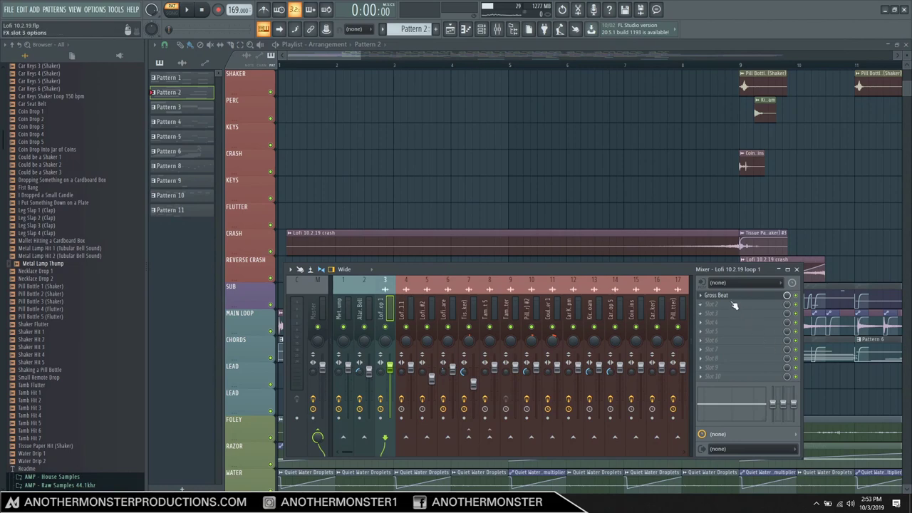
click(725, 296)
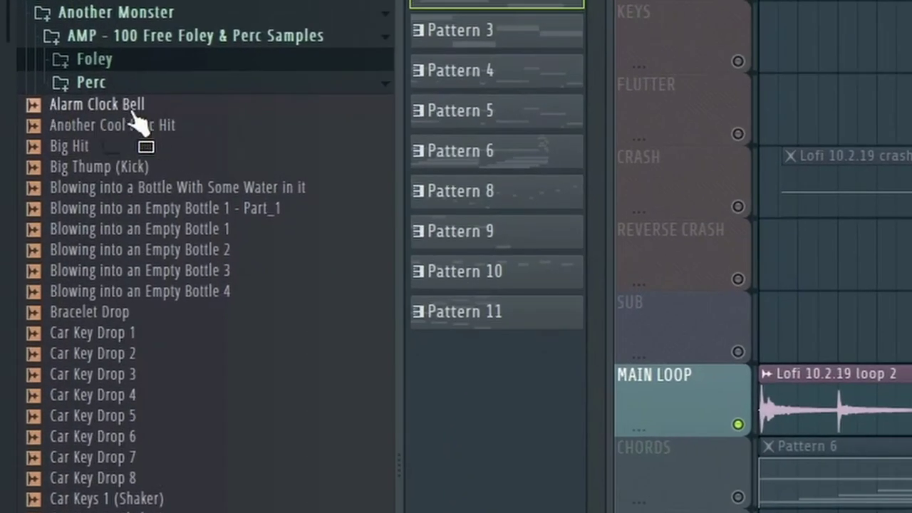
Preview the Alarm Clock Bell sample, then open its channel's piano roll in Pattern 3 and play the melody
drag(113, 105, 117, 113)
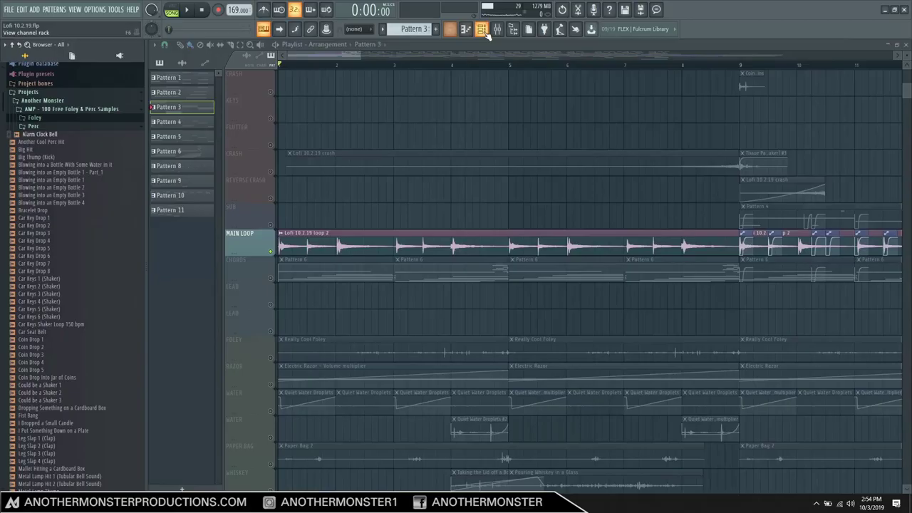
click(482, 30)
right_click(218, 156)
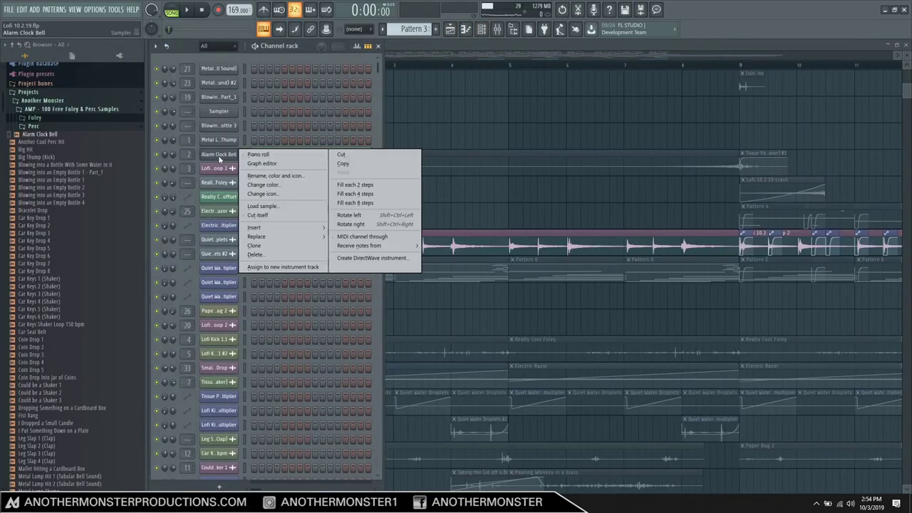
click(275, 154)
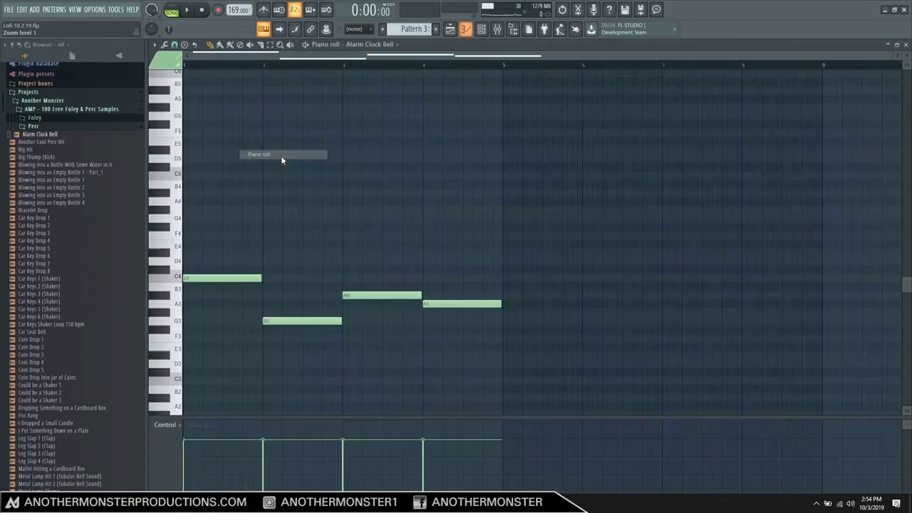
click(186, 10)
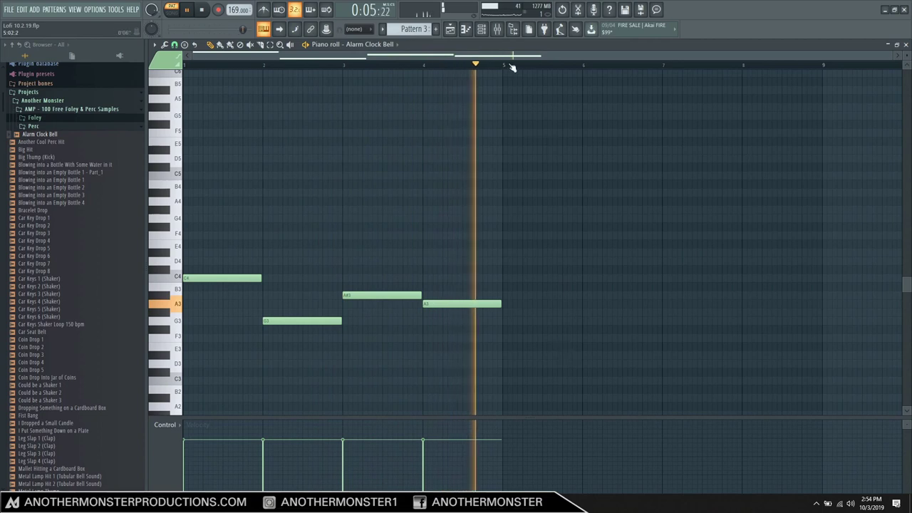
key(space)
Inspect the Alarm Clock Bell mixer track's effects: Fruity parametric EQ 2, iZotope Vinyl, Fruity Reeverb 2 and MAutopan
key(F9)
click(371, 311)
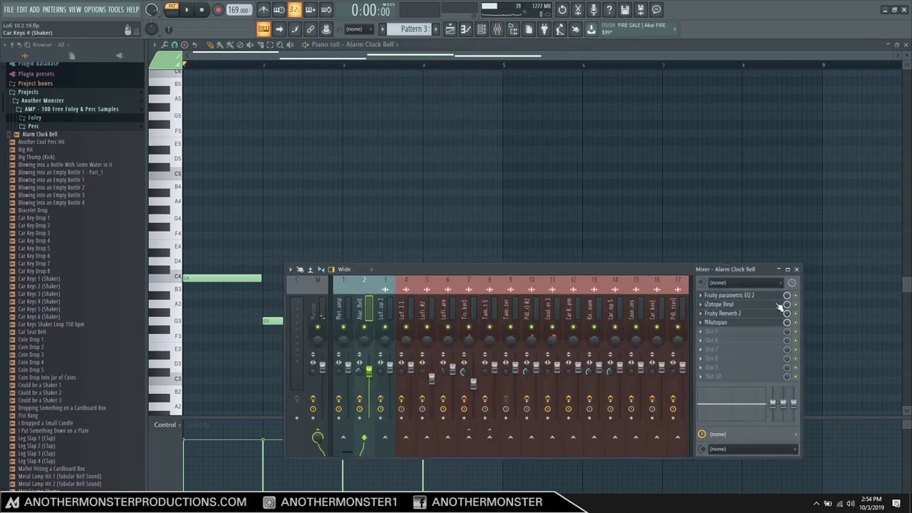
click(729, 296)
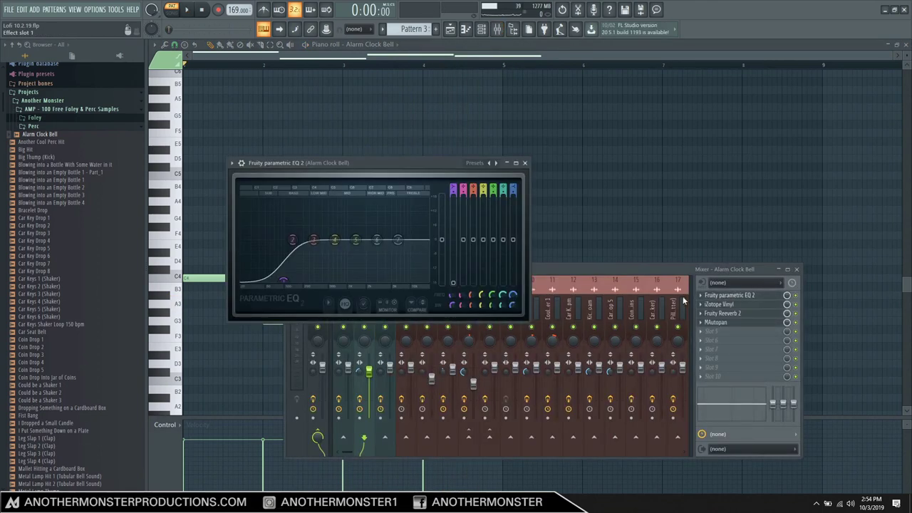
click(719, 305)
click(722, 314)
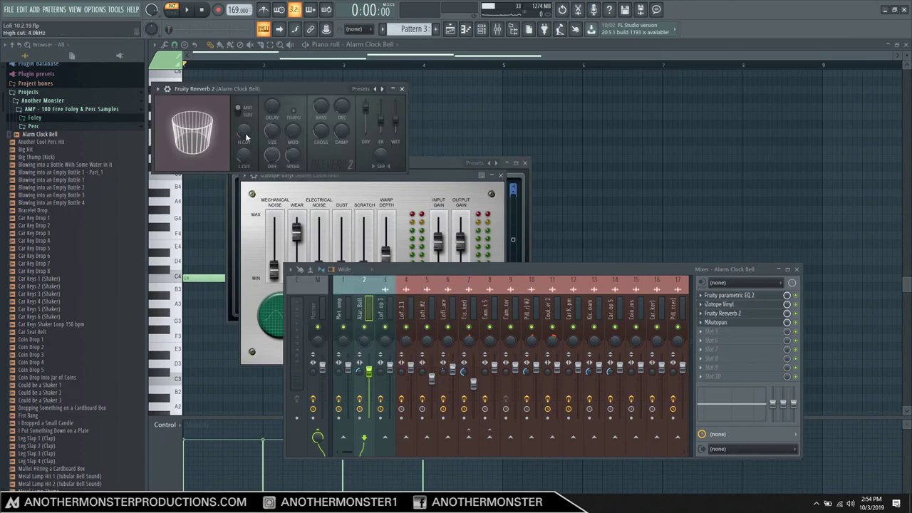
click(721, 322)
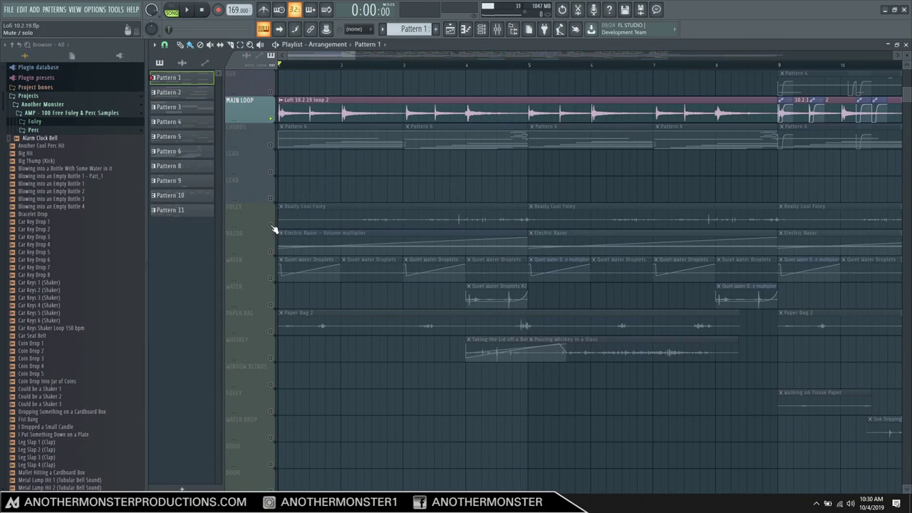
Expand the Foley sample folder, solo the Foley playlist track, and enable the Razor and first Water tracks with it
click(33, 121)
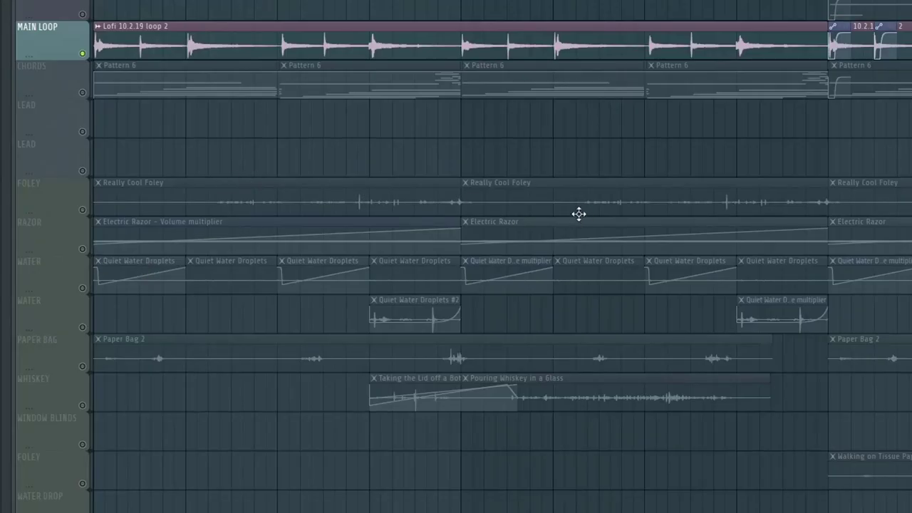
right_click(83, 211)
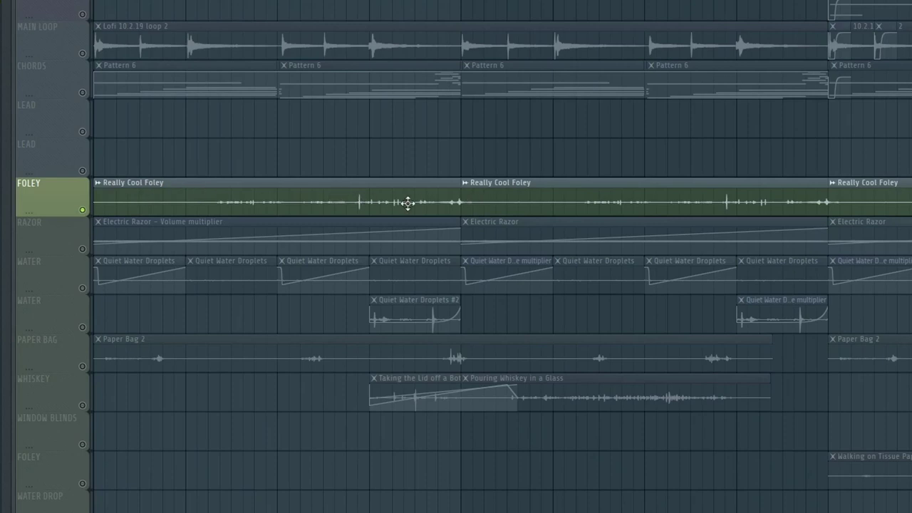
click(90, 247)
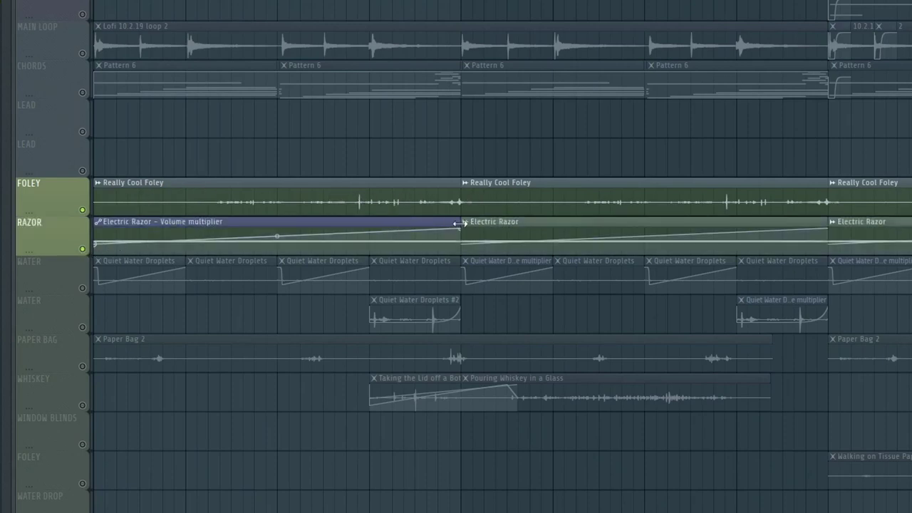
click(83, 288)
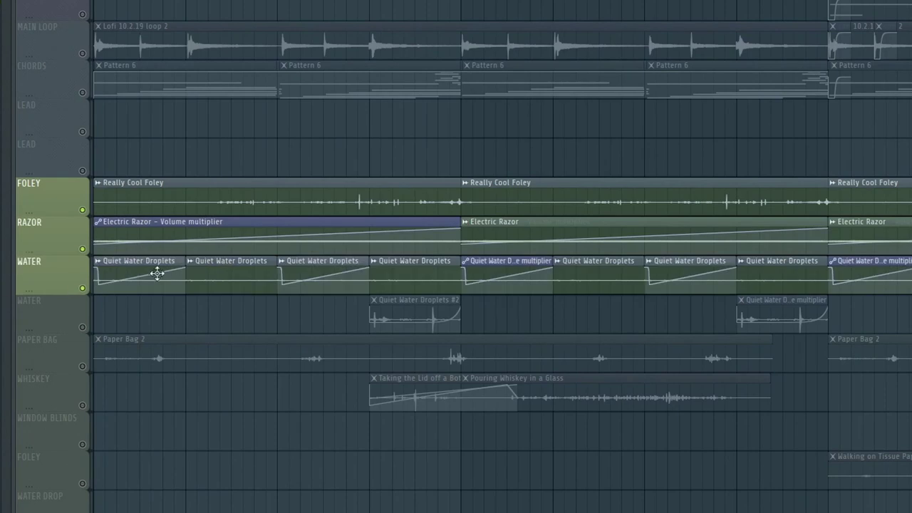
Check the Quiet Water Droplets clip's channel settings, then play the Foley, Razor and Water tracks together
click(193, 262)
click(223, 312)
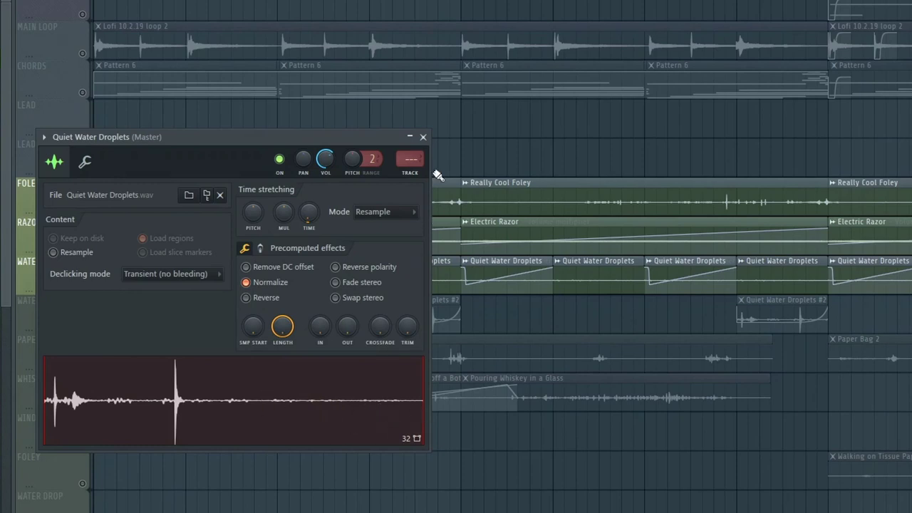
click(423, 136)
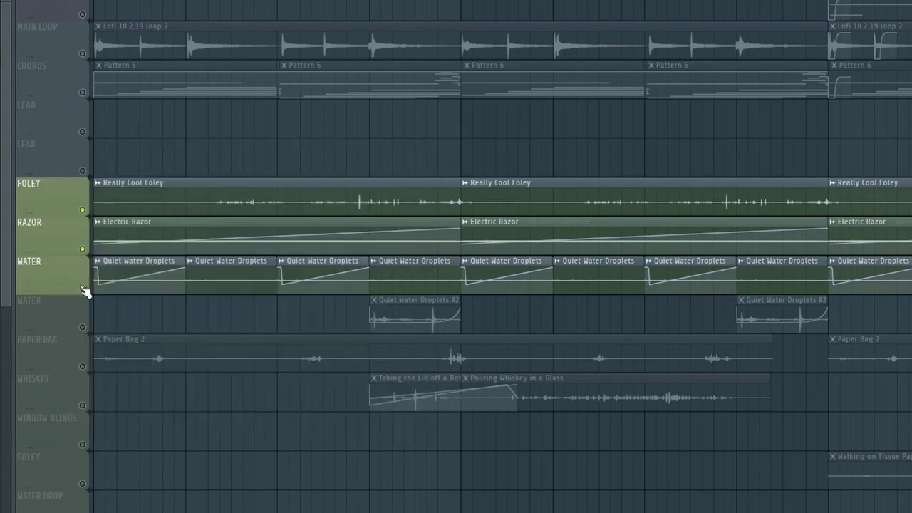
key(space)
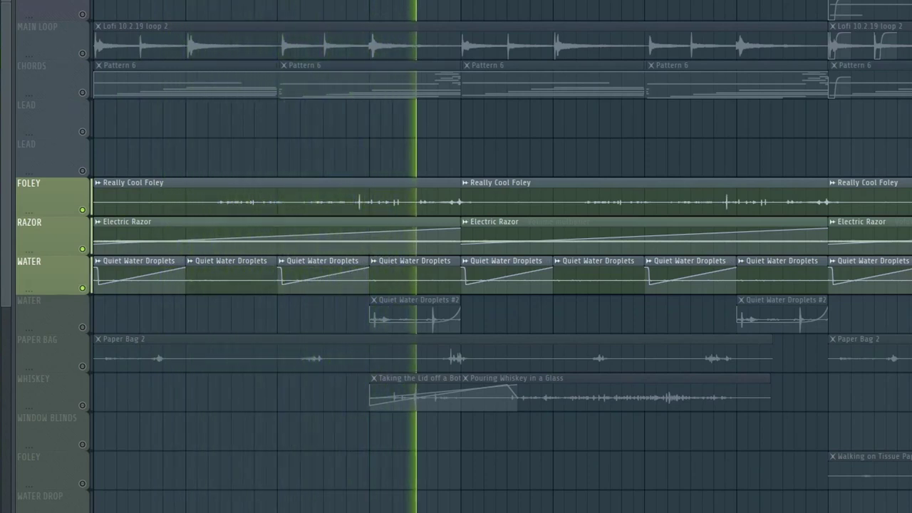
key(space)
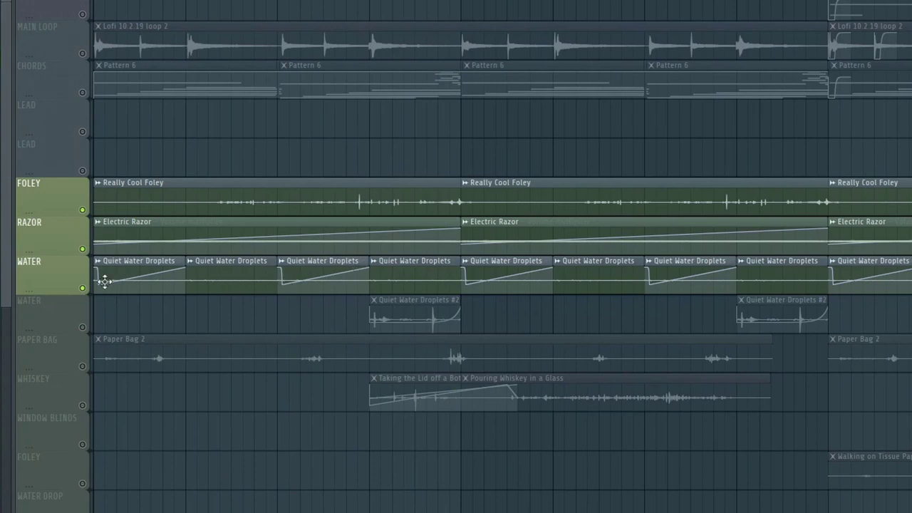
Enable the second Water, Paper Bag and Main Loop tracks and play them with the other foley tracks
click(82, 327)
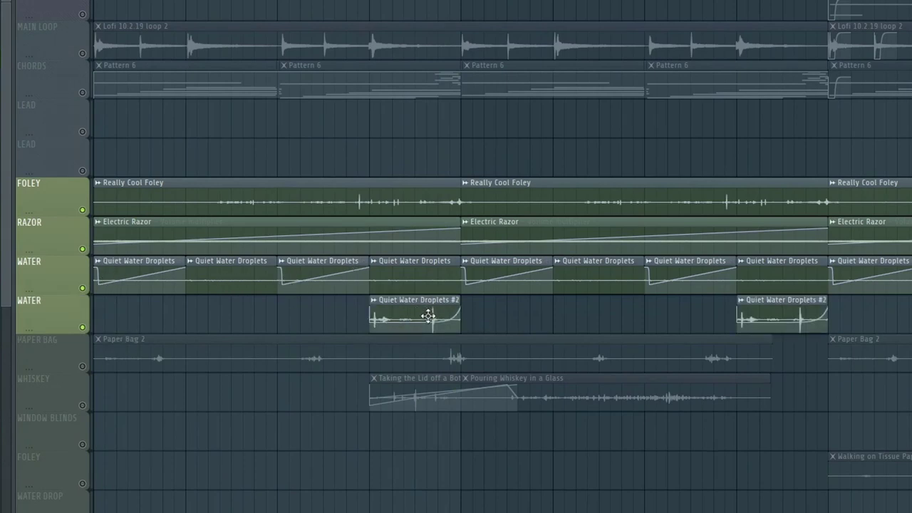
click(82, 366)
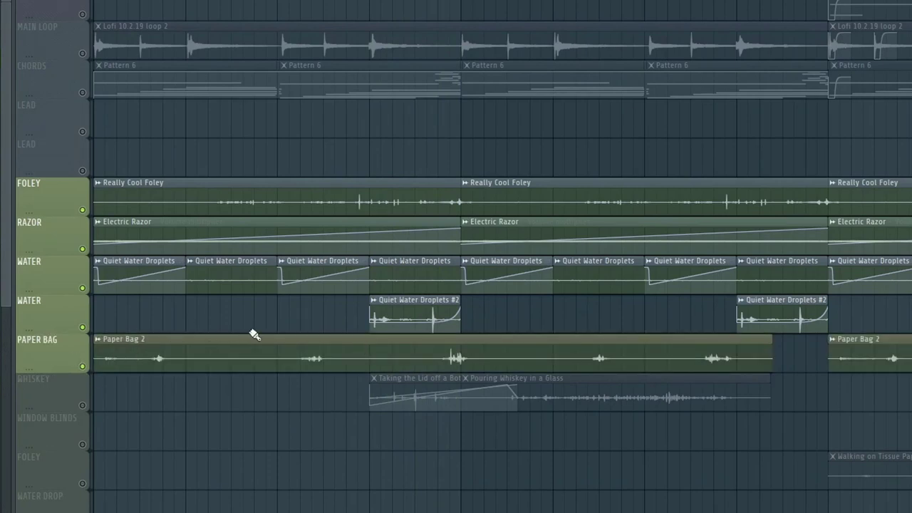
click(83, 55)
key(space)
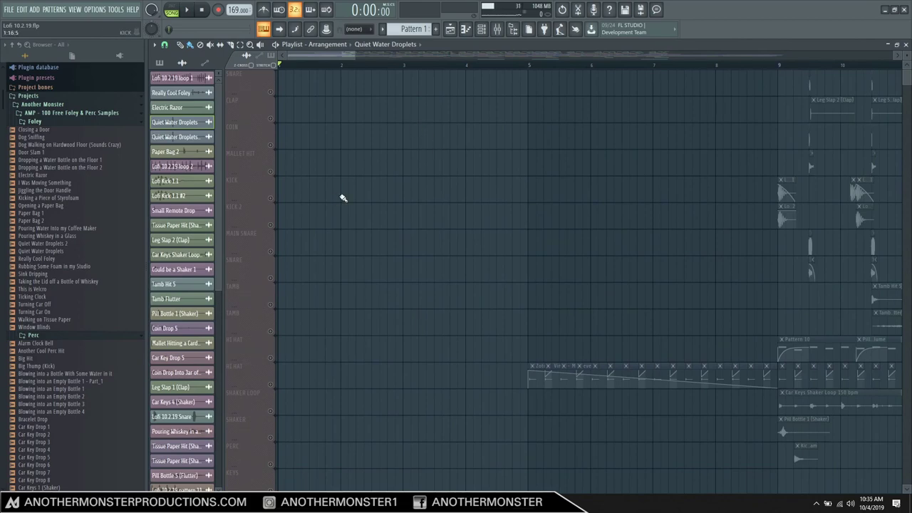
Place the Big Thump (Kick) sample from the Perc folder at the start of the KICK track in the empty 140 BPM project
scroll(57, 204, down, 8)
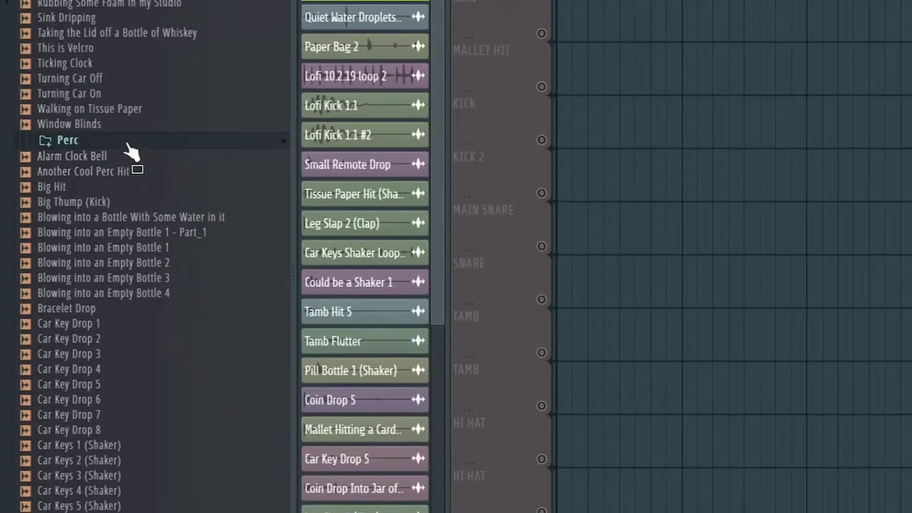
drag(123, 116, 603, 0)
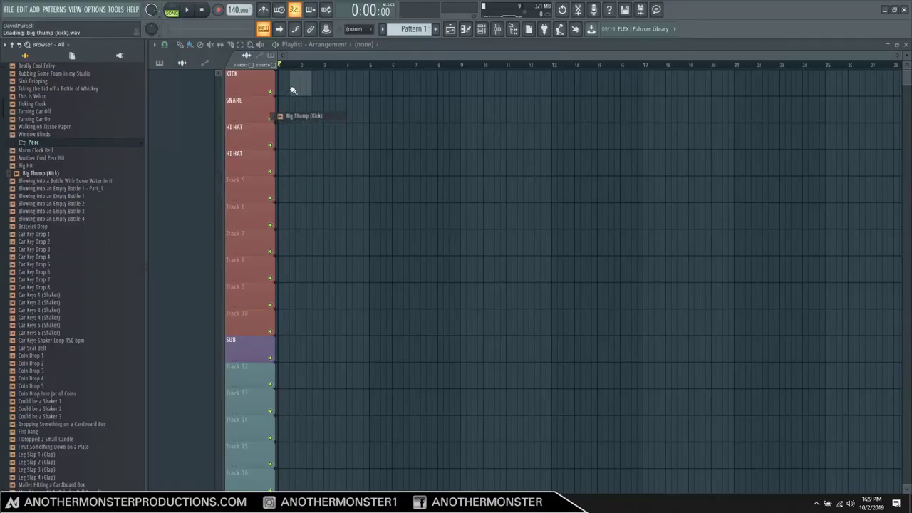
drag(287, 87, 290, 85)
Trim the silence before the Big Thump (Kick) hit, move the clip back to the playlist start and play it
scroll(292, 84, up, 4)
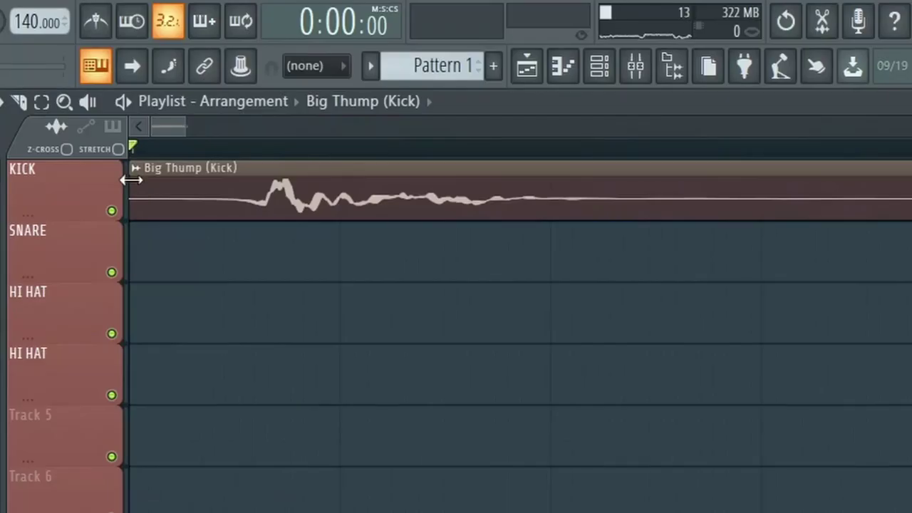
drag(131, 181, 234, 245)
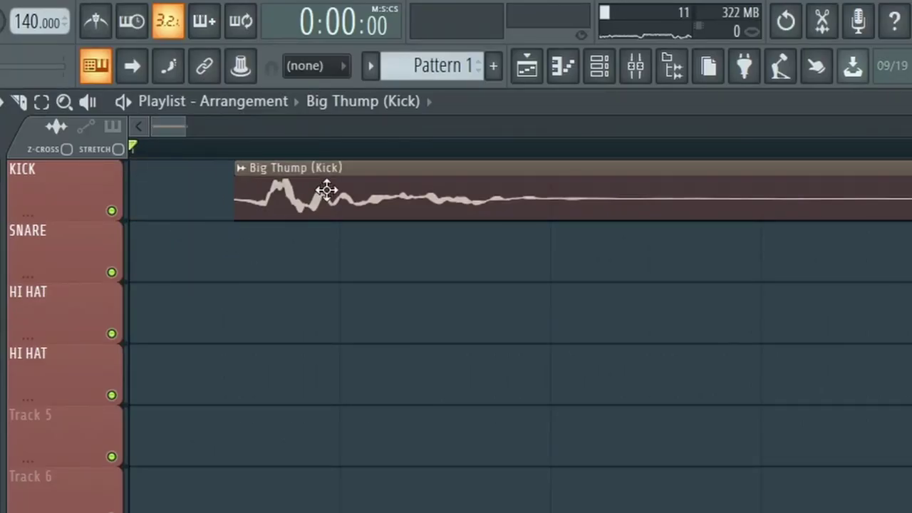
drag(328, 190, 270, 168)
key(space)
Open the Big Thump (Kick) clip's channel settings and route it to mixer track 1
click(135, 168)
click(193, 249)
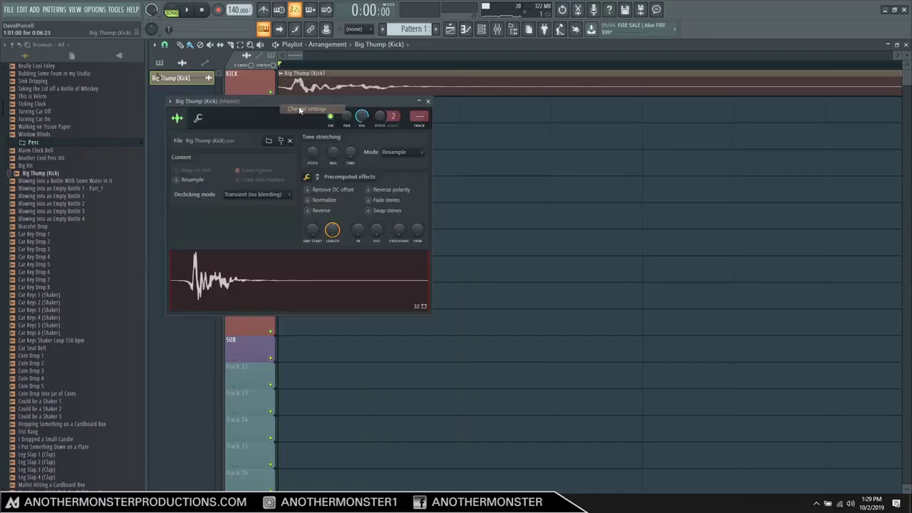
click(178, 112)
click(315, 134)
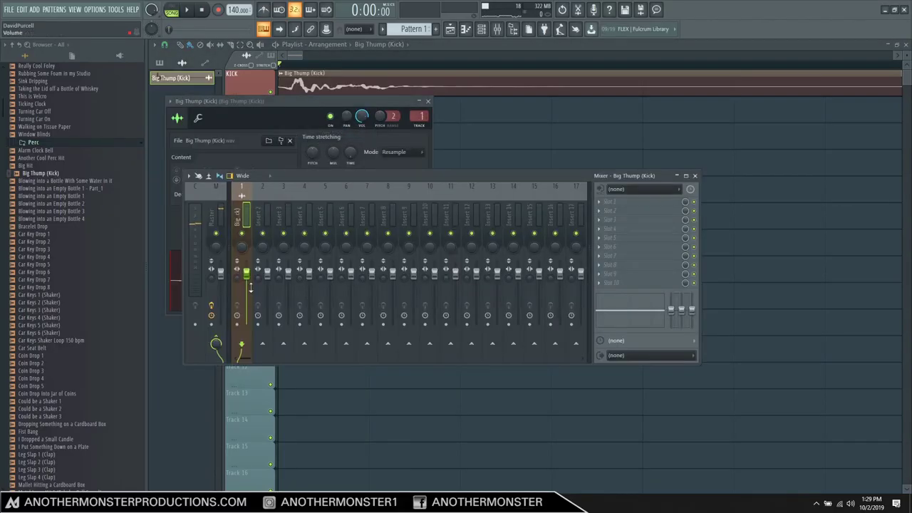
Lower the Big Thump (Kick) channel volume to 52% while playing the clip to check its level
key(space)
key(space)
mouse_move(361, 117)
mouse_down()
mouse_move(361, 139)
mouse_move(361, 115)
mouse_up()
key(space)
key(space)
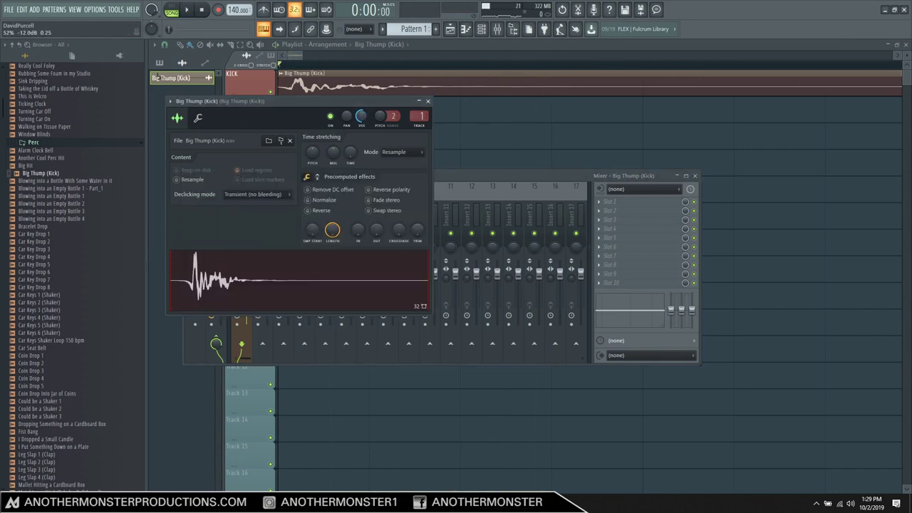
key(space)
Add Fruity Parametric EQ 2 to the kick's mixer track, load the 20Hz + 18kHz cut preset and adjust the low-cut frequency
click(441, 182)
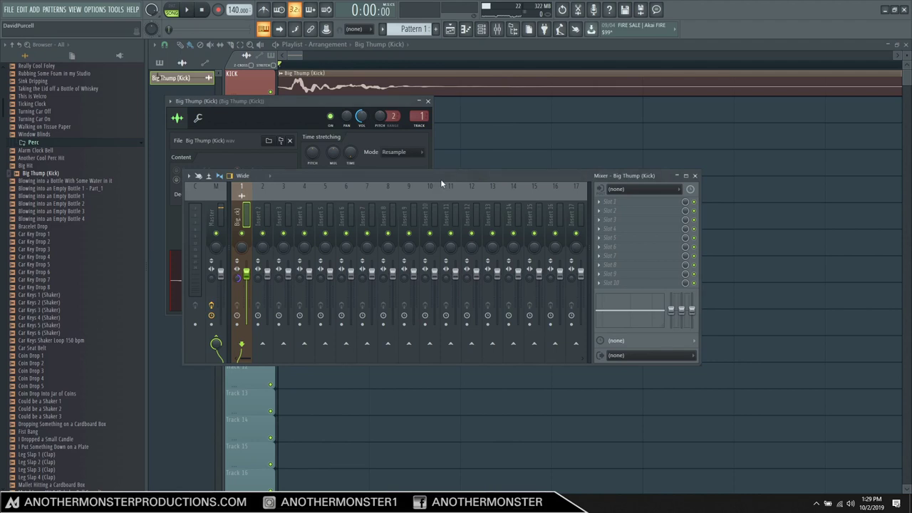
click(595, 221)
click(768, 315)
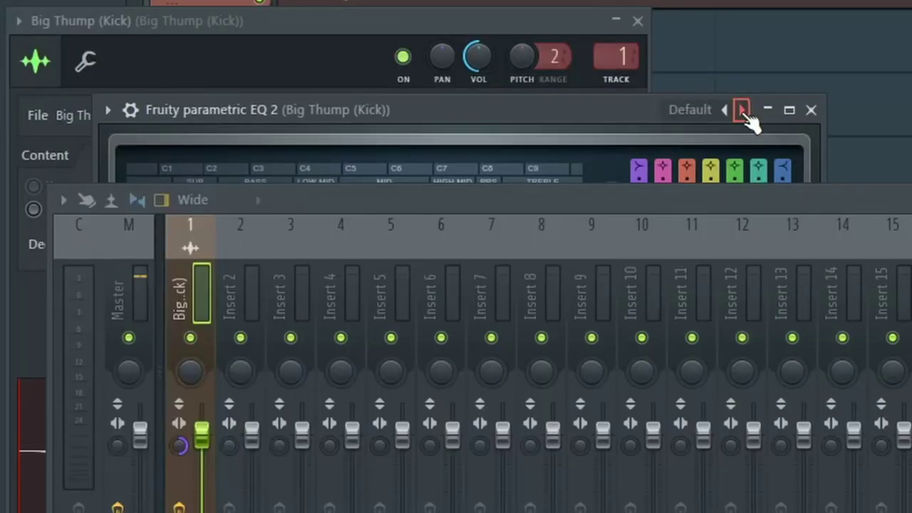
click(471, 137)
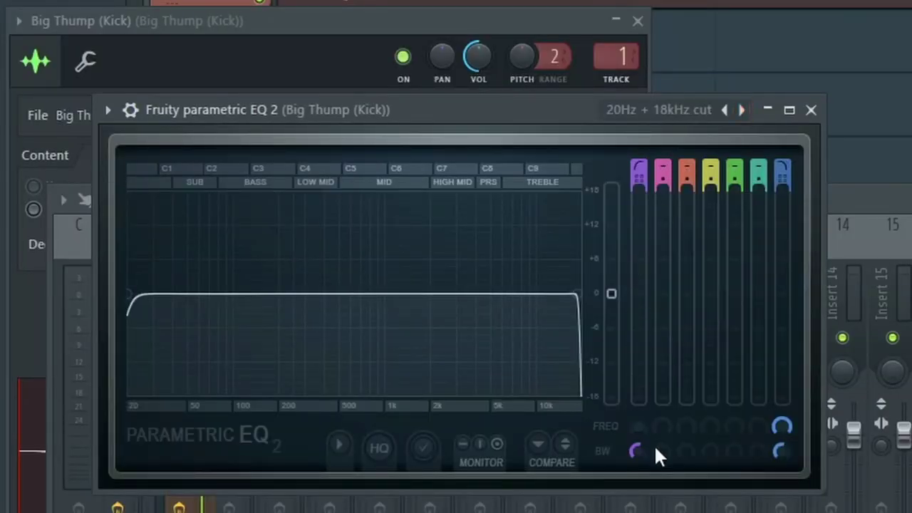
drag(639, 428, 635, 428)
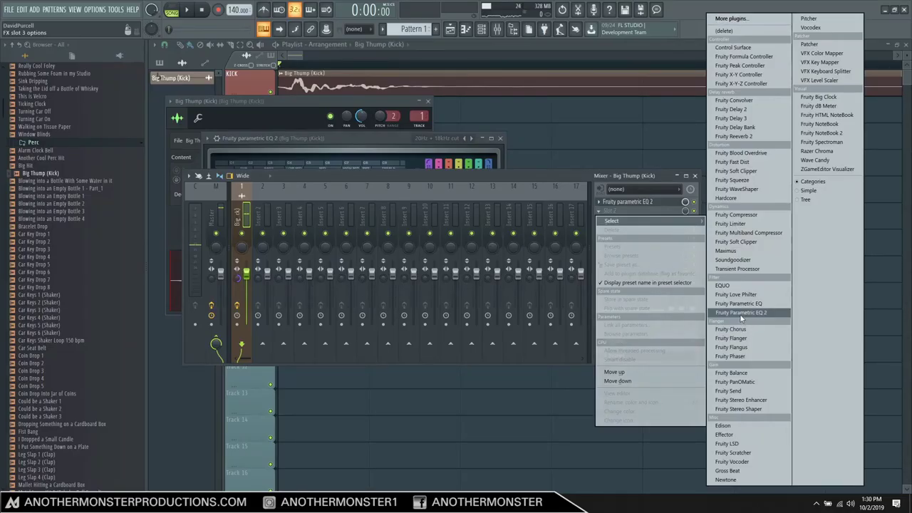
Add a second Fruity Parametric EQ 2, cutting band 4 by about 7 dB and bands 5, 6 and 7 by 18 dB
click(741, 313)
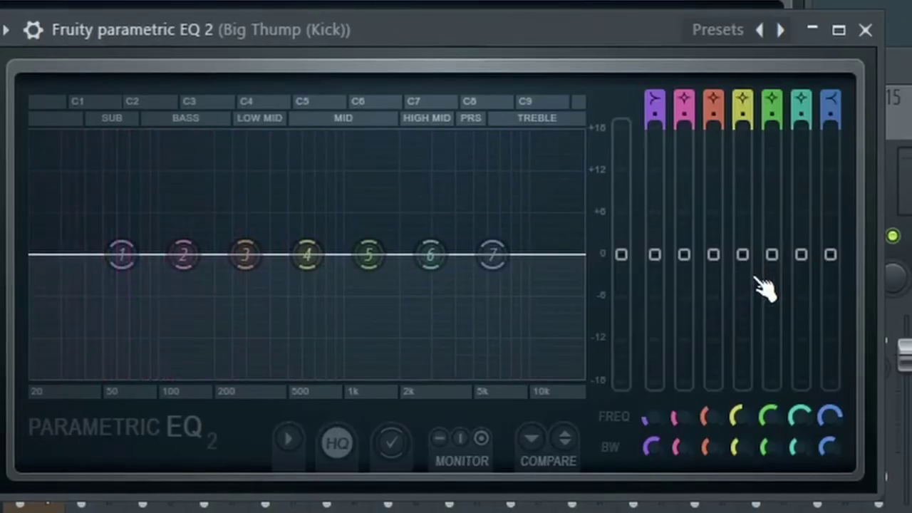
drag(742, 254, 743, 315)
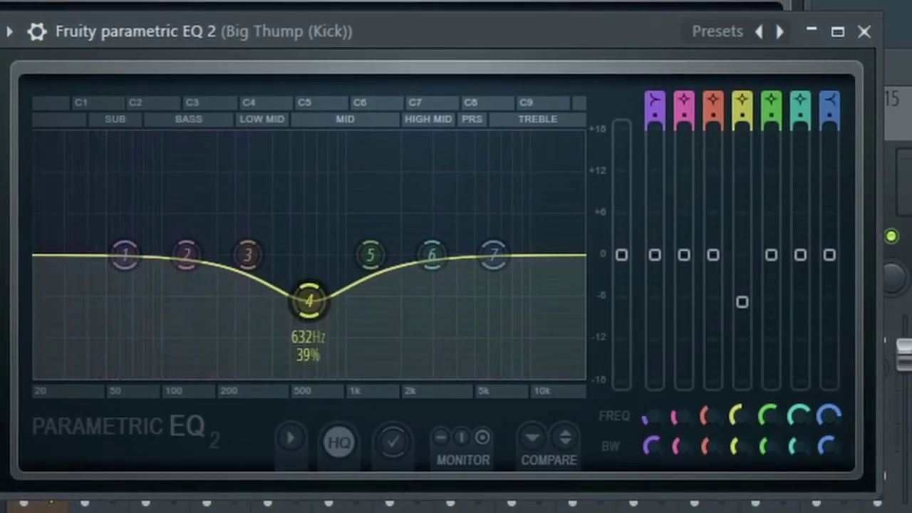
drag(771, 255, 799, 307)
drag(828, 255, 828, 380)
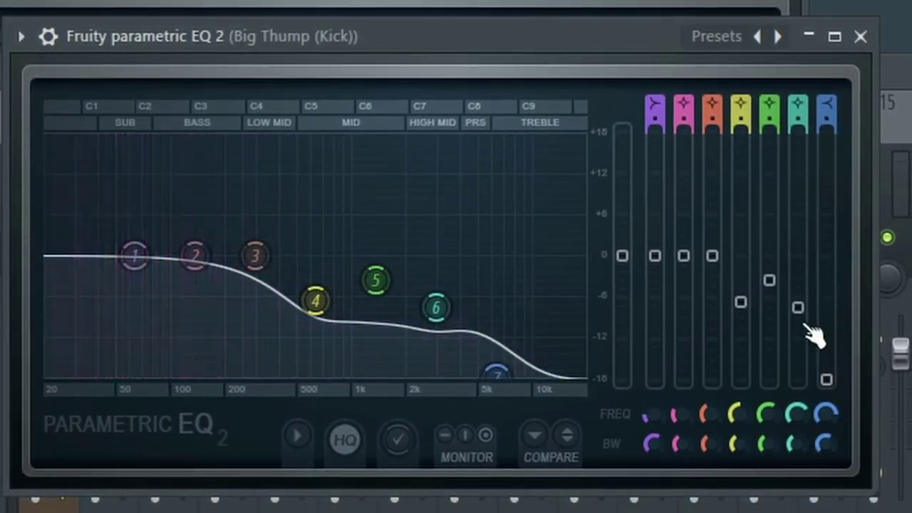
drag(799, 307, 801, 382)
drag(769, 280, 768, 380)
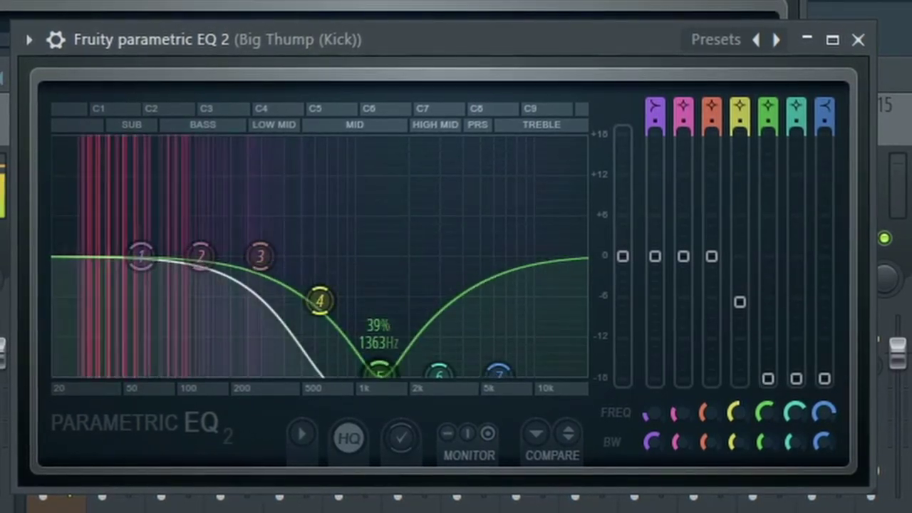
Lower band 3 of the second EQ to about -5 dB, then adjust band 1 and reduce band 2
drag(711, 257, 711, 229)
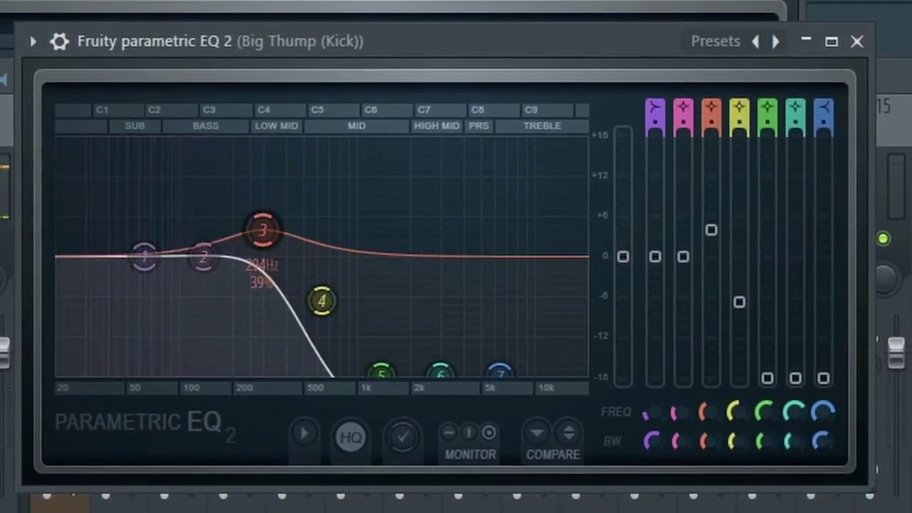
drag(711, 266, 711, 293)
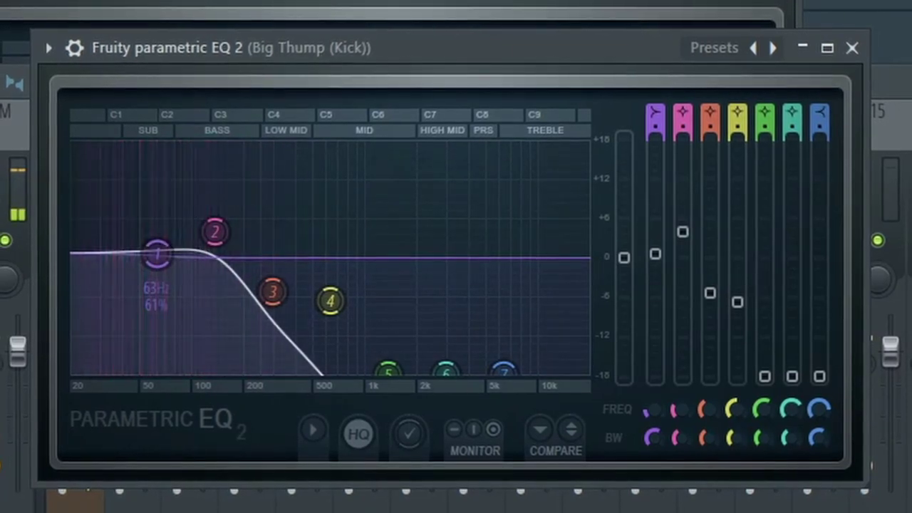
drag(654, 410, 654, 449)
drag(656, 255, 655, 258)
drag(656, 332, 656, 323)
drag(683, 233, 682, 291)
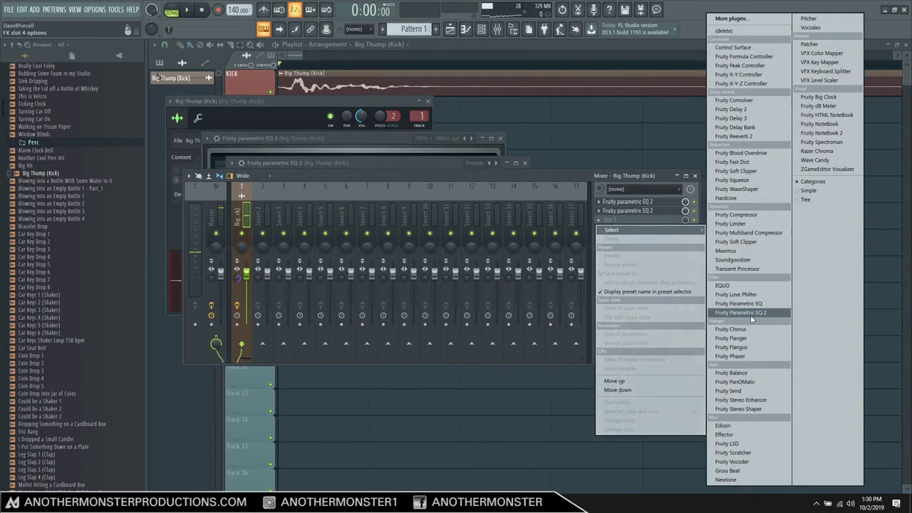
Add Soundgoodizer to the third effect slot of the kick's mixer track and play the kick
click(740, 262)
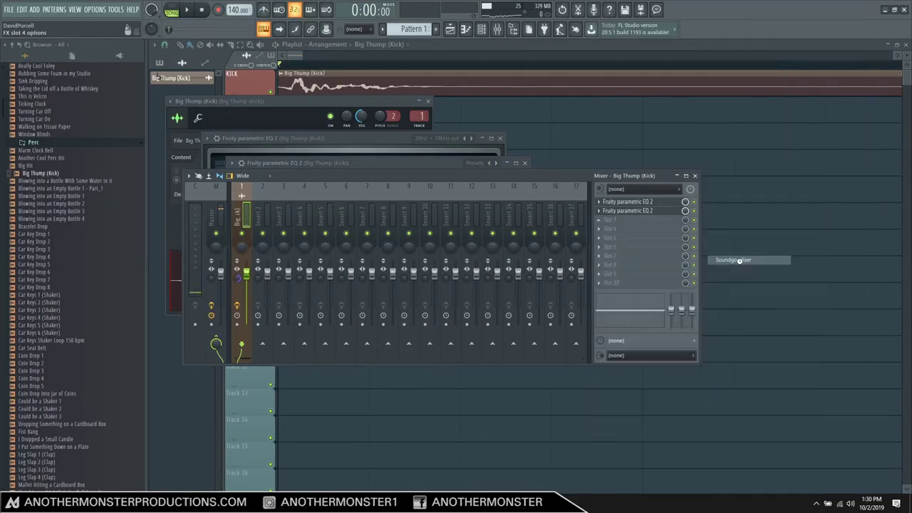
key(space)
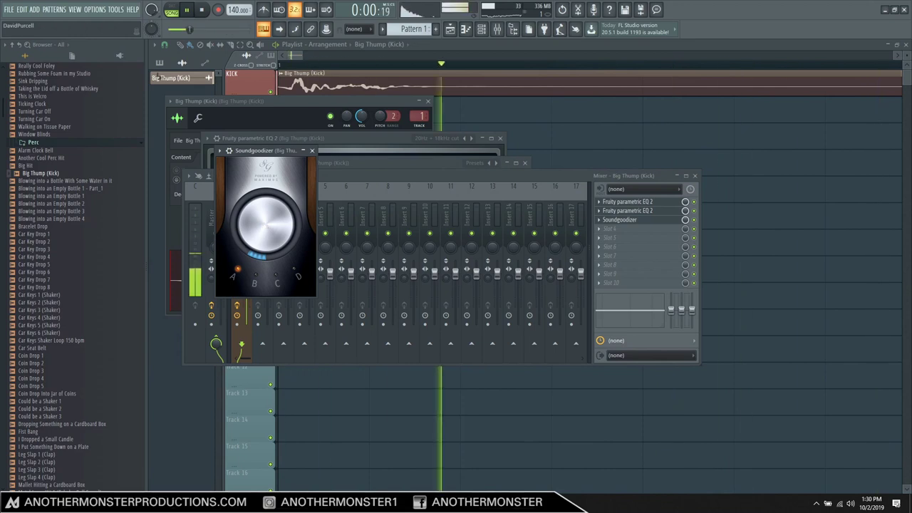
Add Fruity Fast Dist to the fourth effect slot of the kick's mixer track, load the Fuzz preset and reduce its mix
key(space)
click(621, 232)
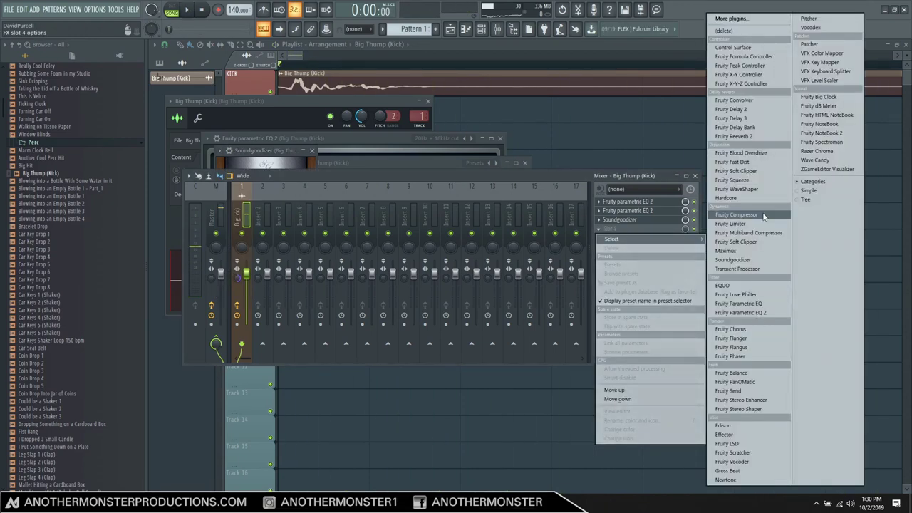
click(741, 162)
key(space)
click(245, 176)
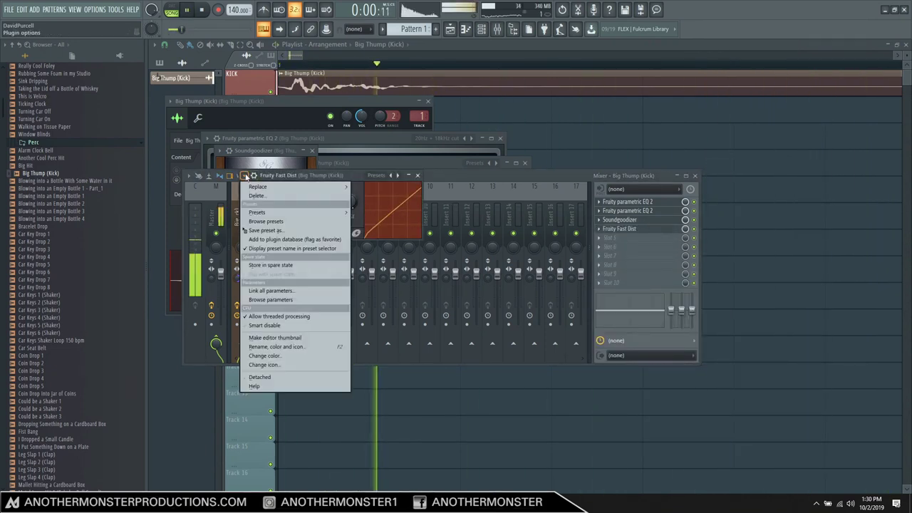
mouse_move(265, 212)
click(374, 227)
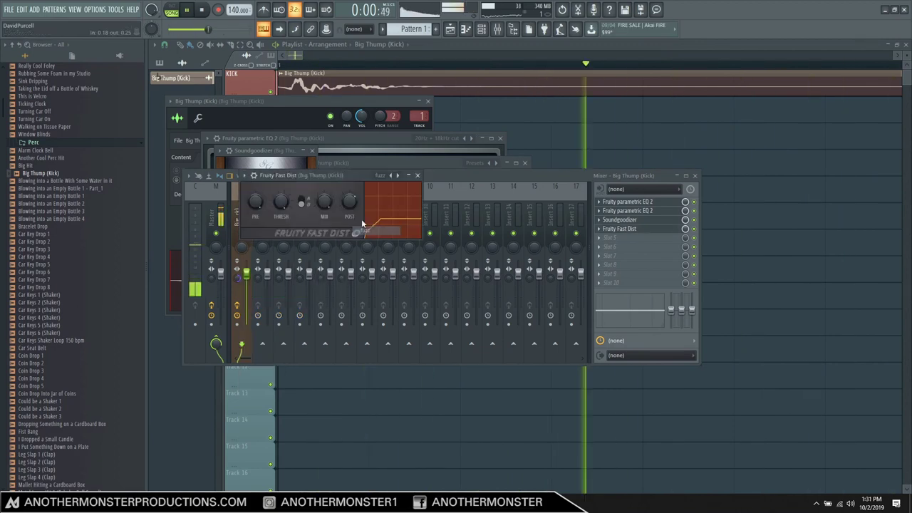
drag(325, 201, 325, 248)
key(space)
click(243, 176)
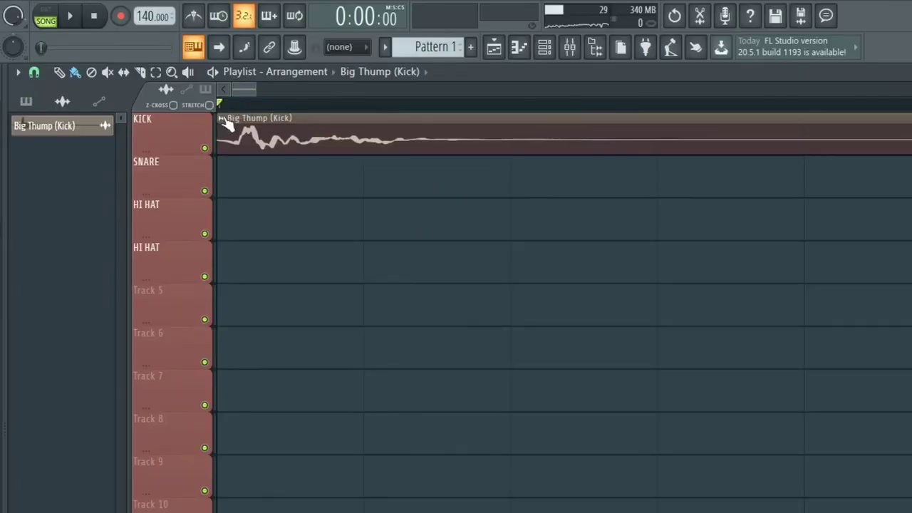
Create volume automation for the Big Thump (Kick) clip and pull a new point down after the hit, then play it
click(221, 118)
mouse_move(404, 236)
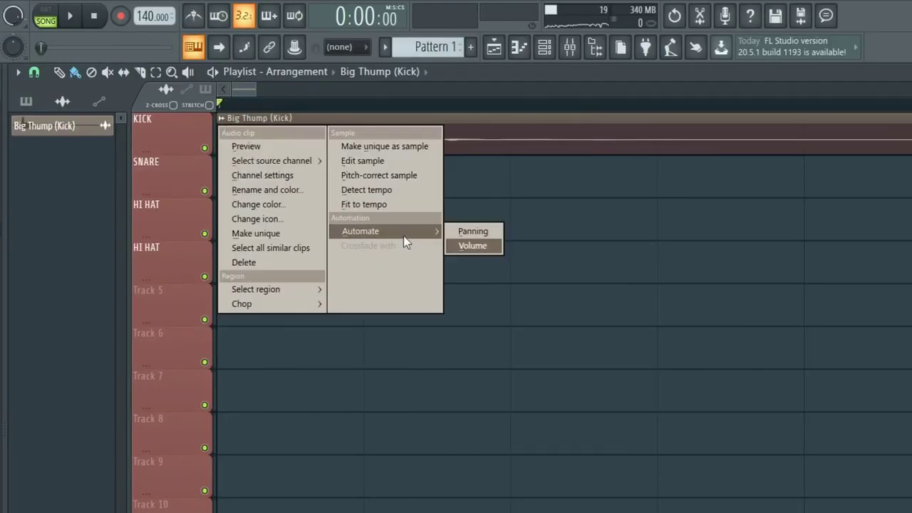
click(472, 246)
right_click(373, 126)
drag(373, 126, 511, 153)
key(space)
Move the kick's automation points earlier so the volume falls off faster after the hit
drag(364, 140, 364, 142)
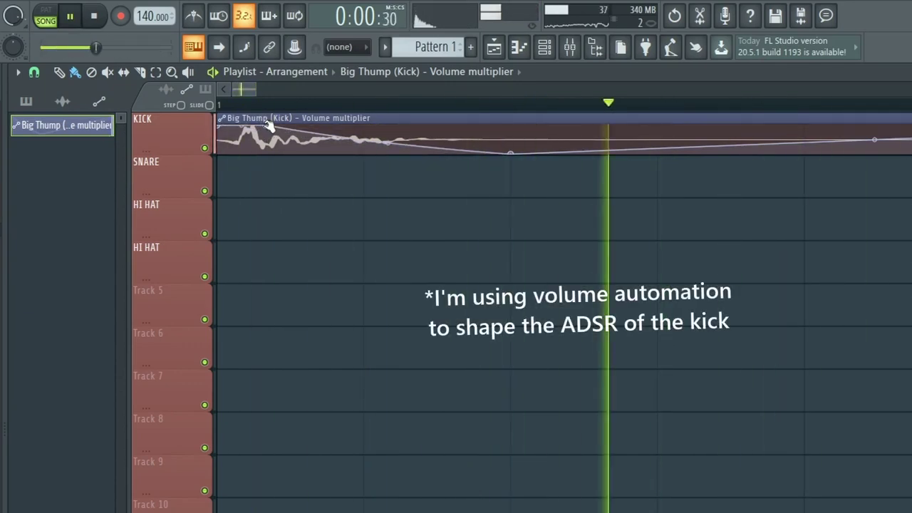
drag(507, 153, 419, 194)
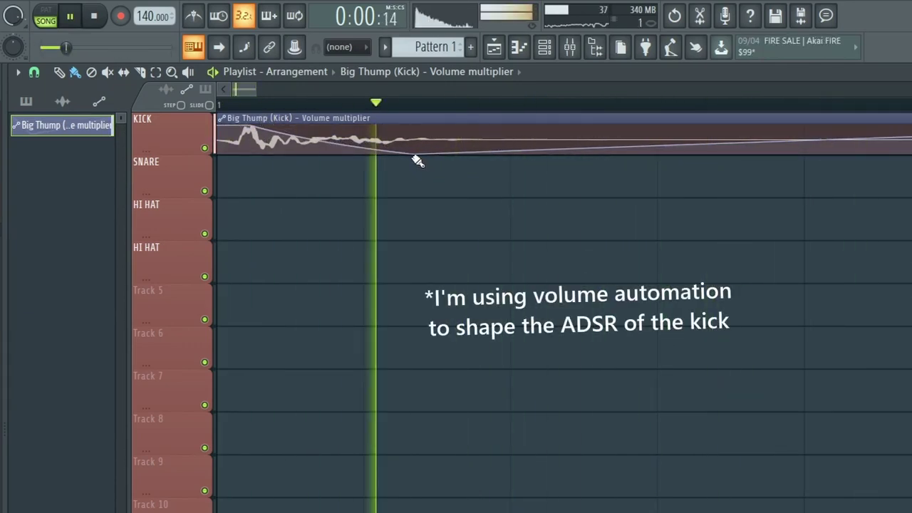
drag(415, 155, 425, 156)
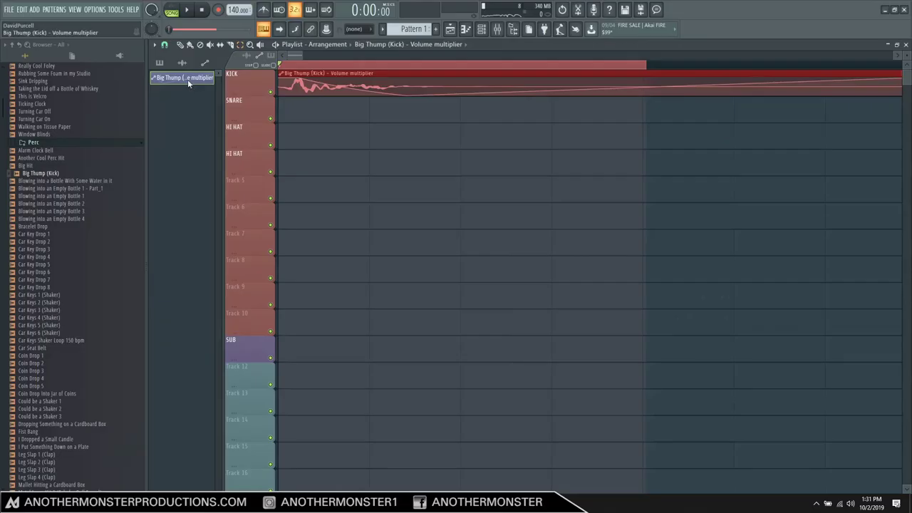
Place the Lofi Kick 1.1 sample at the start of the KICK track
click(10, 9)
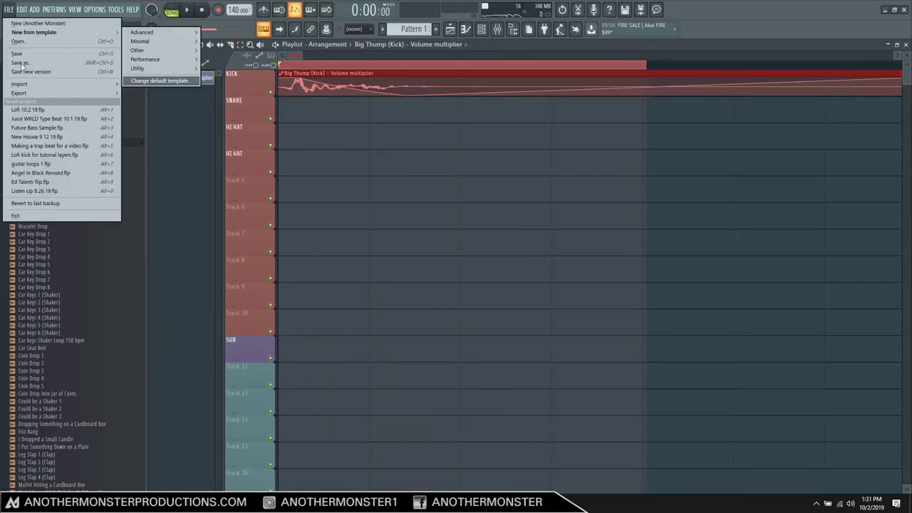
key(Escape)
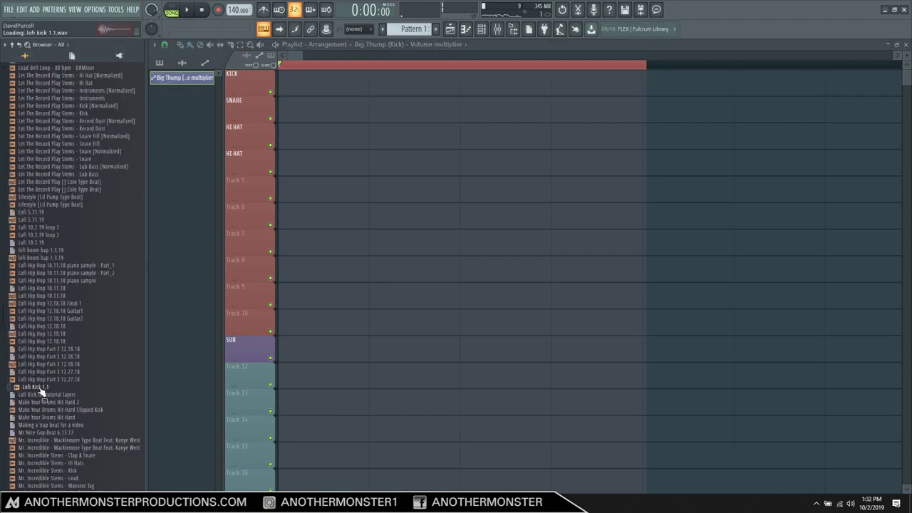
drag(15, 386, 315, 97)
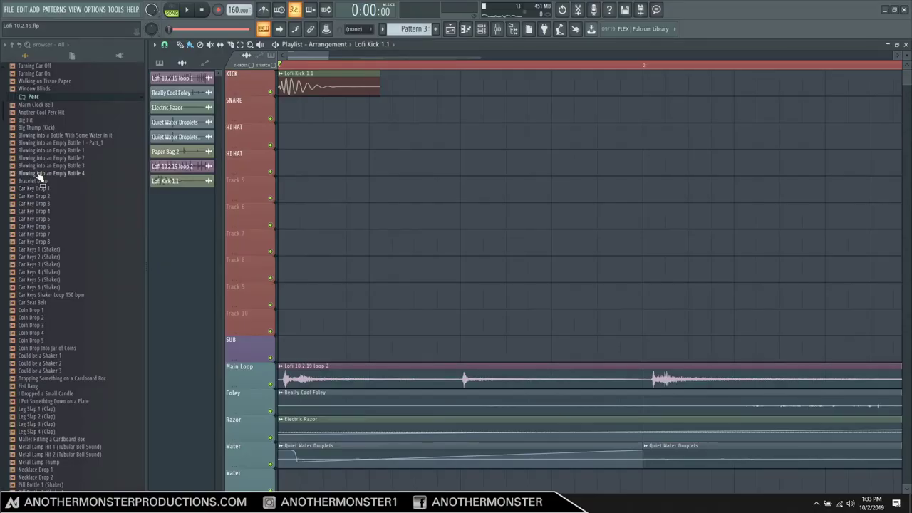
Place the Small Remote Drop sample on the SNARE track halfway through bar 1, trim it to its first hit and repeat it in bar 2
drag(39, 177, 40, 169)
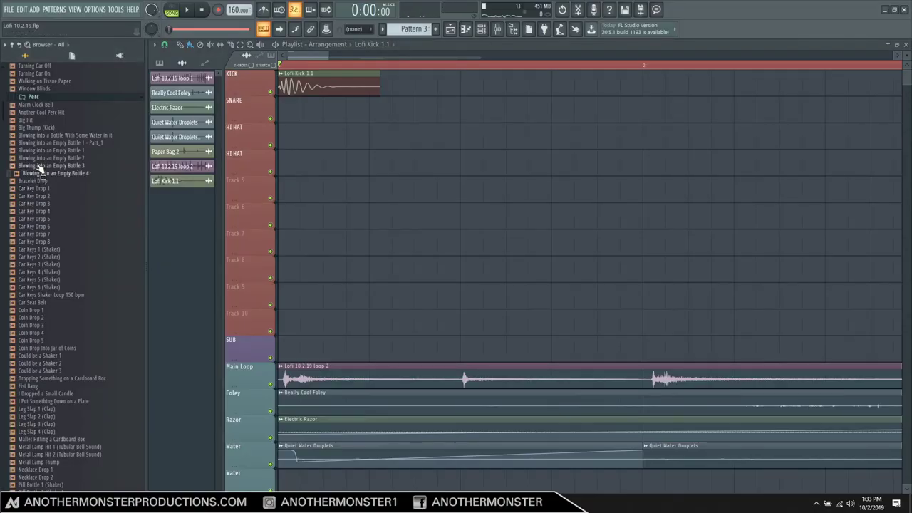
scroll(32, 203, down, 2)
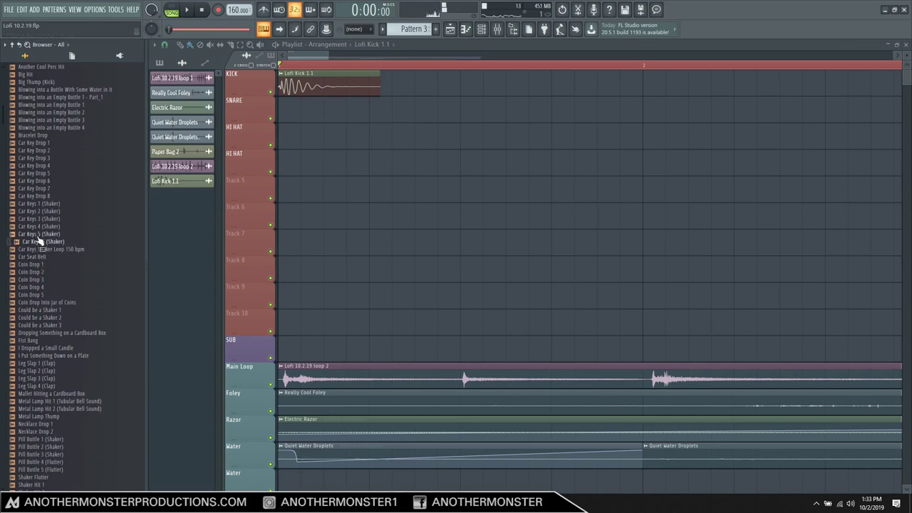
click(39, 334)
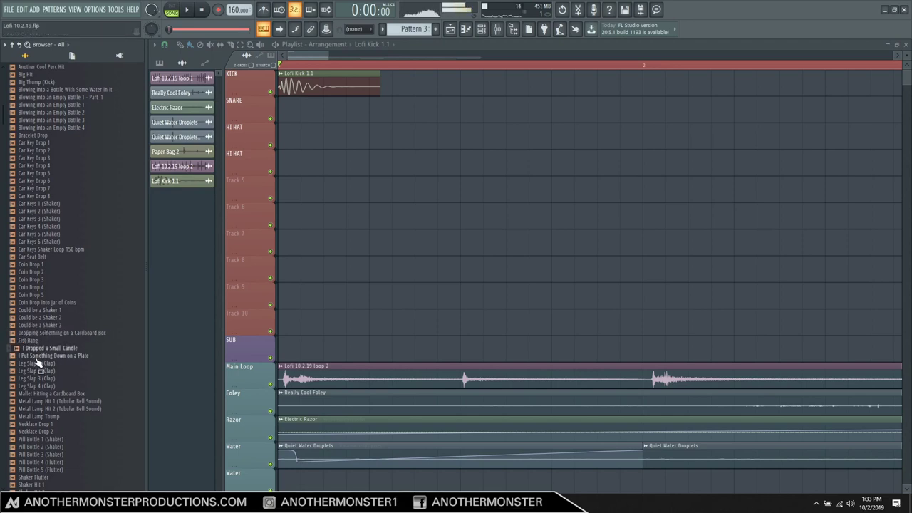
scroll(37, 365, down, 2)
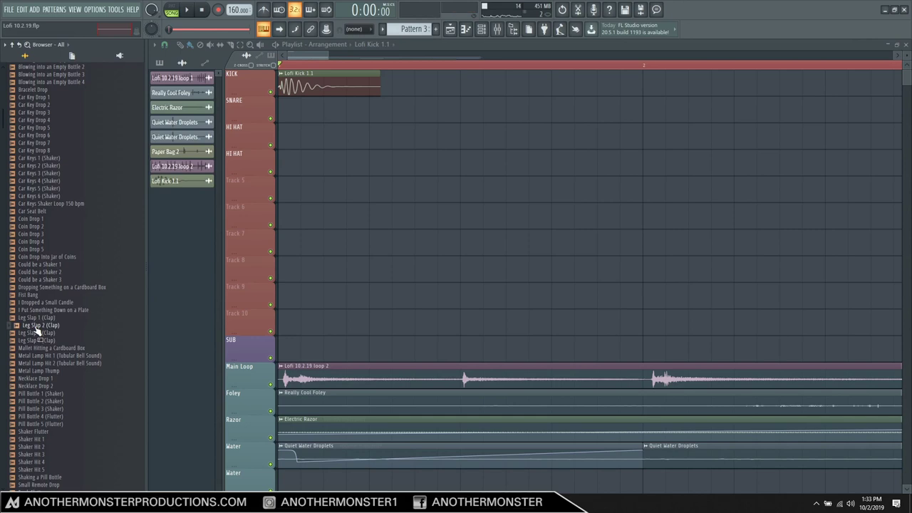
scroll(37, 329, down, 6)
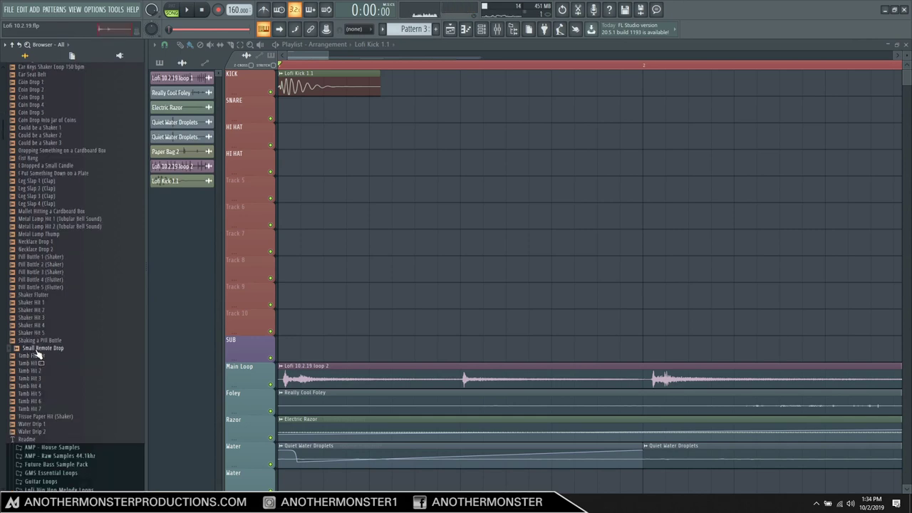
drag(39, 352, 459, 113)
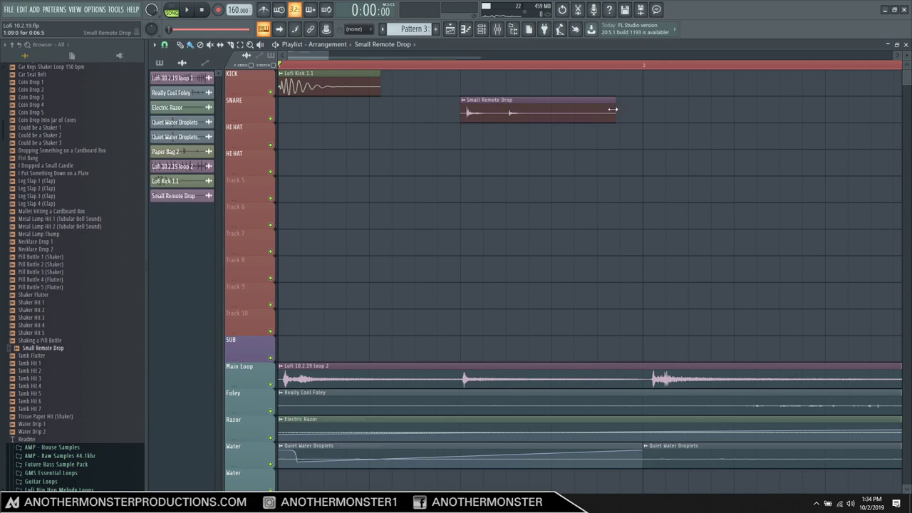
click(458, 65)
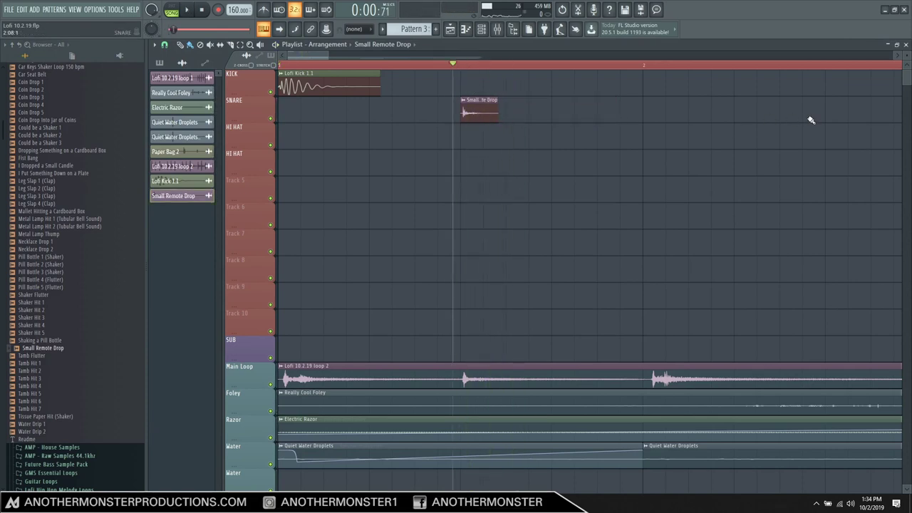
right_click(473, 102)
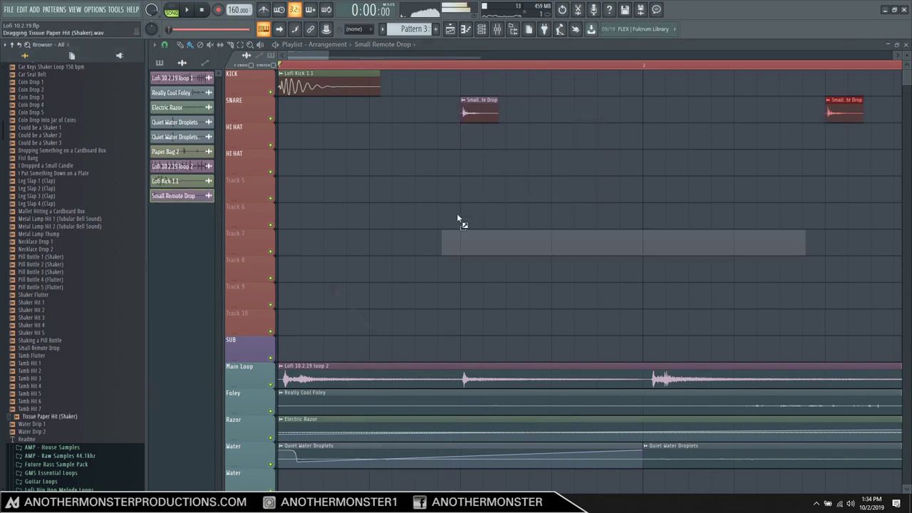
Layer a shortened Tissue Paper Hit (Shaker) under the first snare on the upper HI HAT track and create volume automation for it
drag(460, 219, 463, 139)
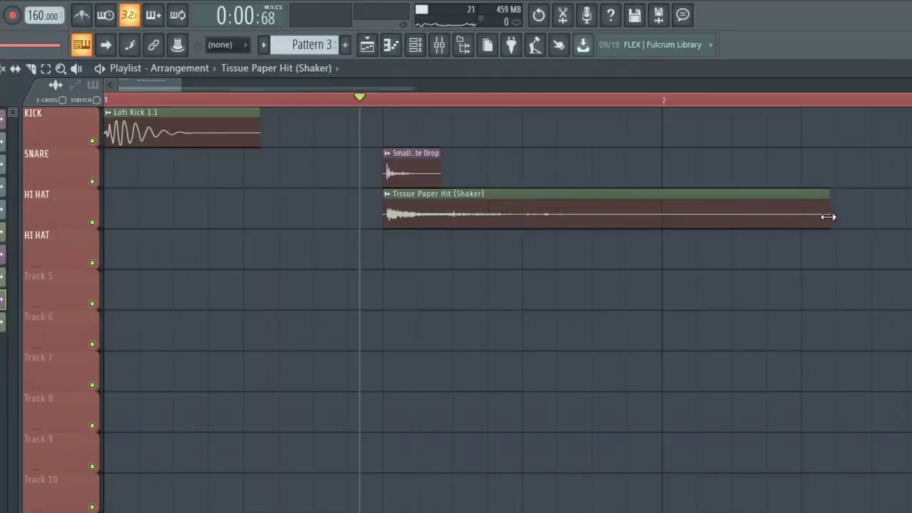
drag(753, 140, 507, 153)
right_click(446, 225)
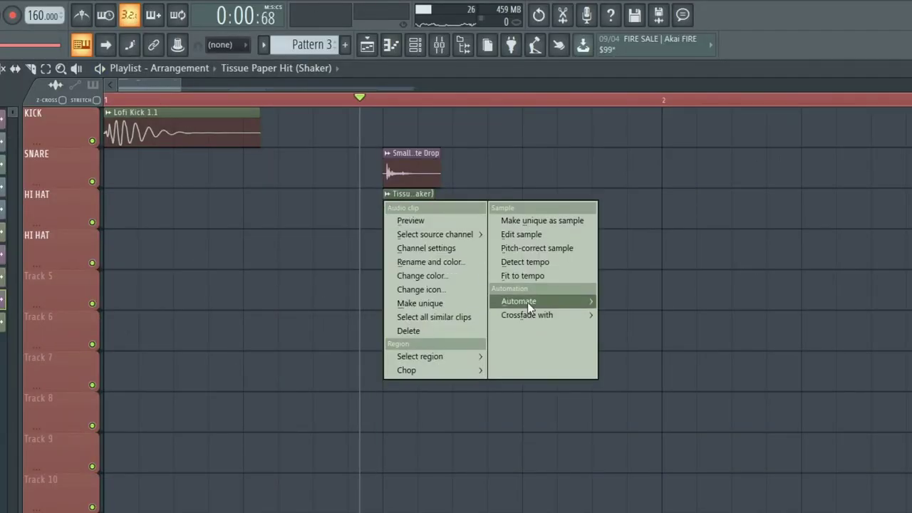
mouse_move(528, 302)
click(620, 316)
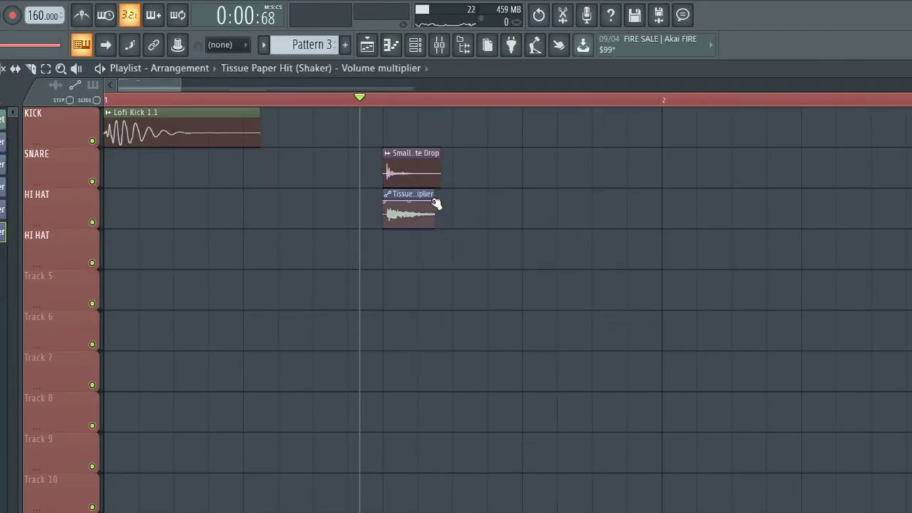
Shape the tissue paper hit's volume automation into a fade-out, repeat the clip under the second snare and play the loop
key(space)
key(space)
key(space)
key(space)
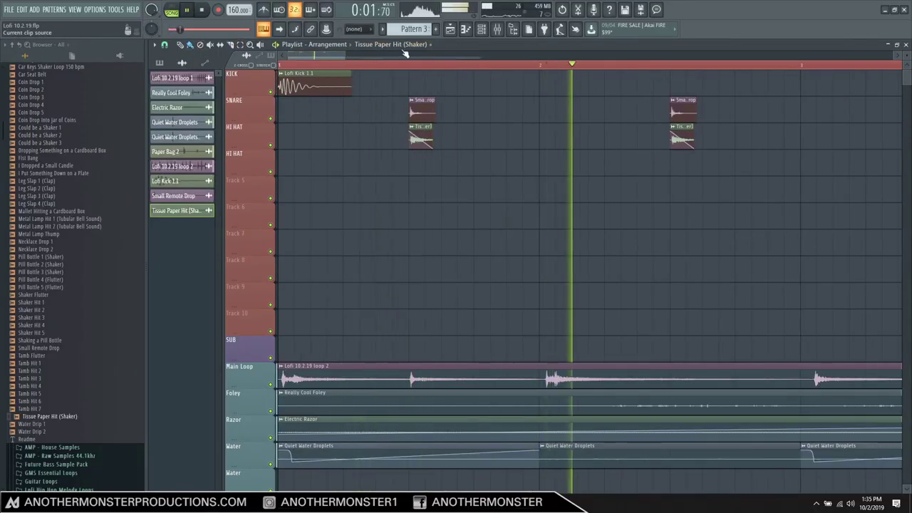
key(space)
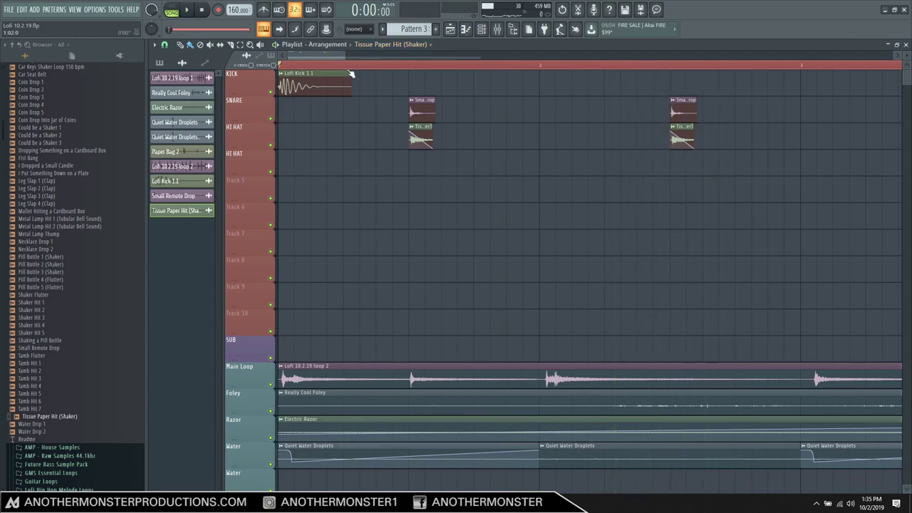
key(space)
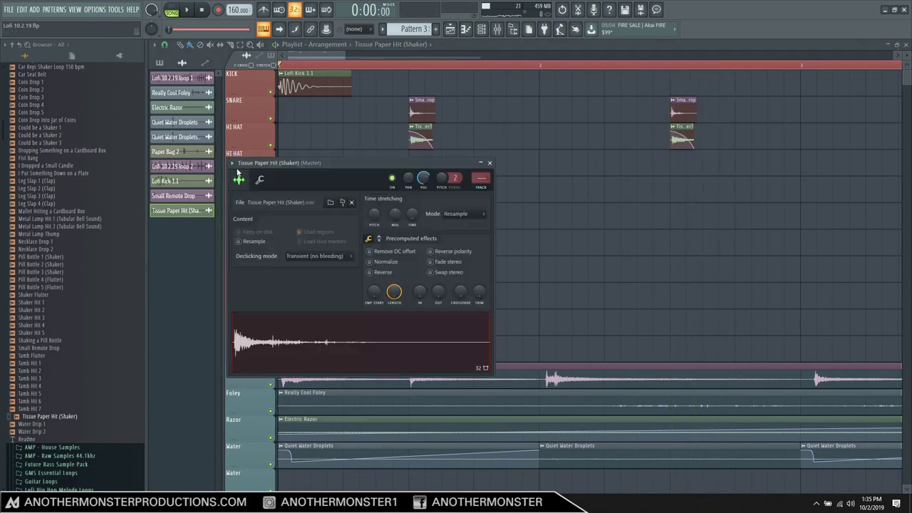
Route the Tissue Paper Hit channel to mixer track 6, add iZotope Vinyl (VST3) and adjust its Wear amount
click(234, 164)
click(389, 191)
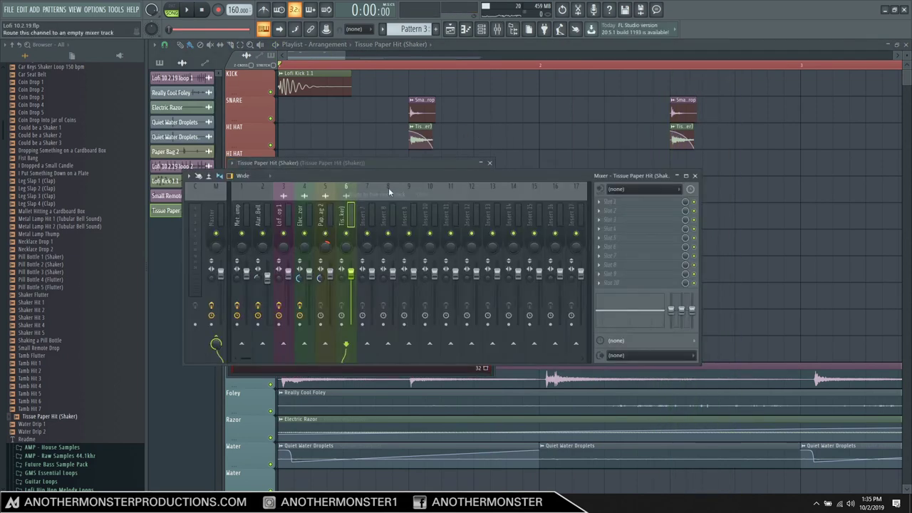
click(610, 225)
text(vinyl)
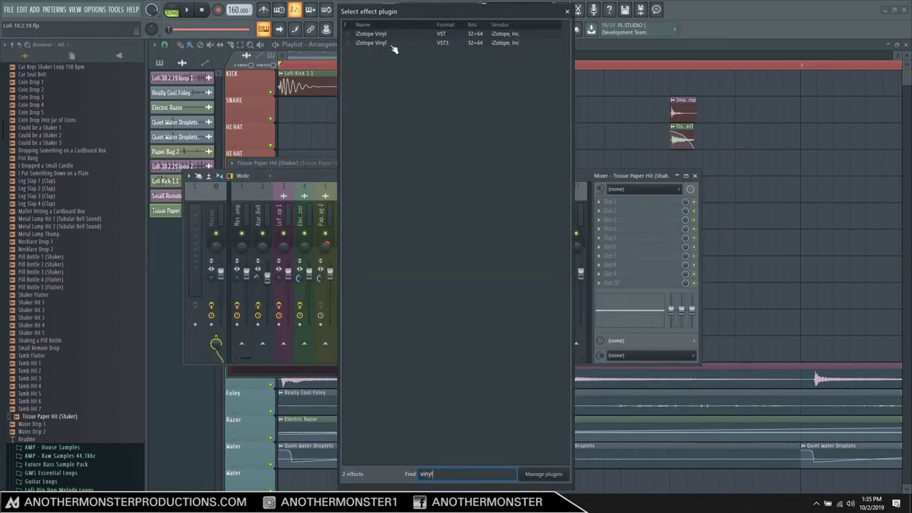
double_click(396, 44)
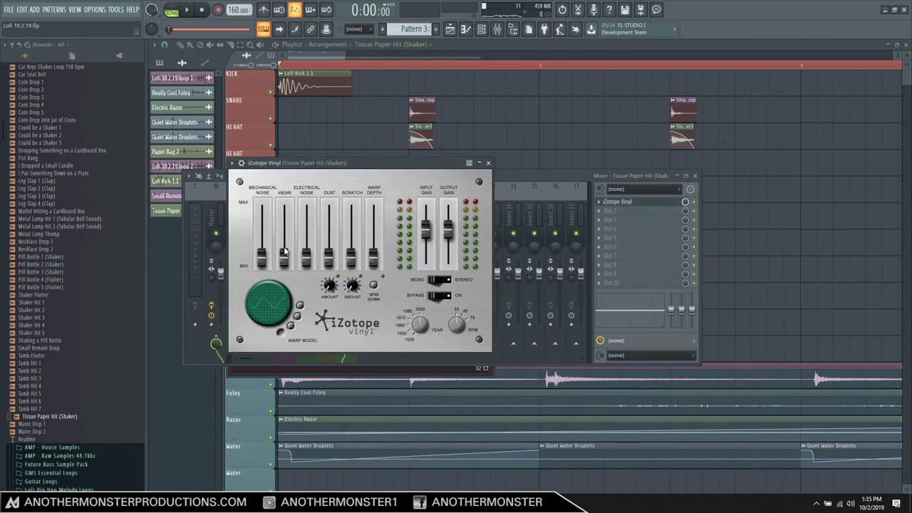
drag(285, 250, 283, 213)
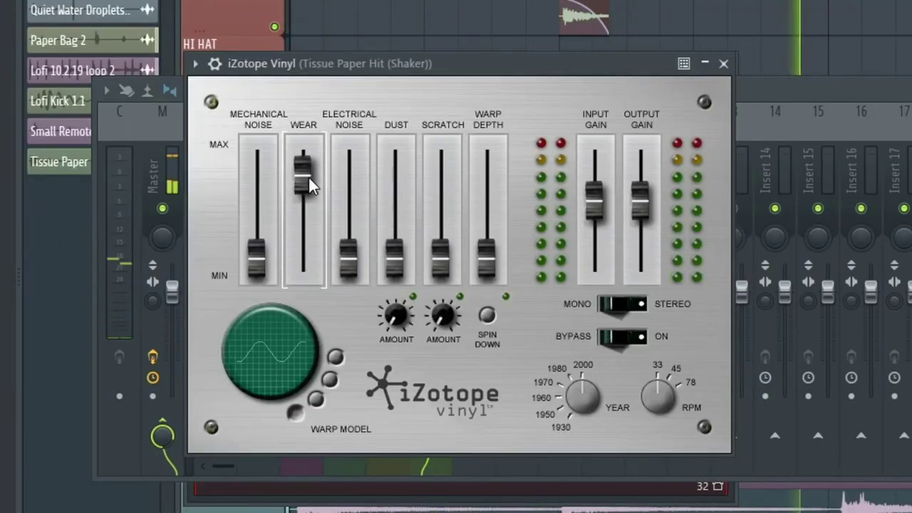
drag(308, 176, 305, 225)
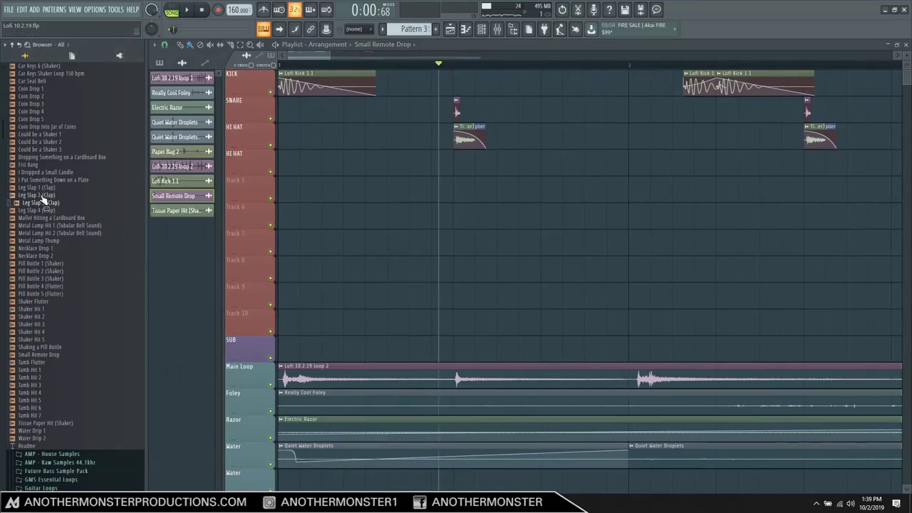
Place Leg Slap 2 (Clap) on the lower HI HAT track, nudge it slightly ahead of the first snare and play the layers
drag(412, 193, 456, 160)
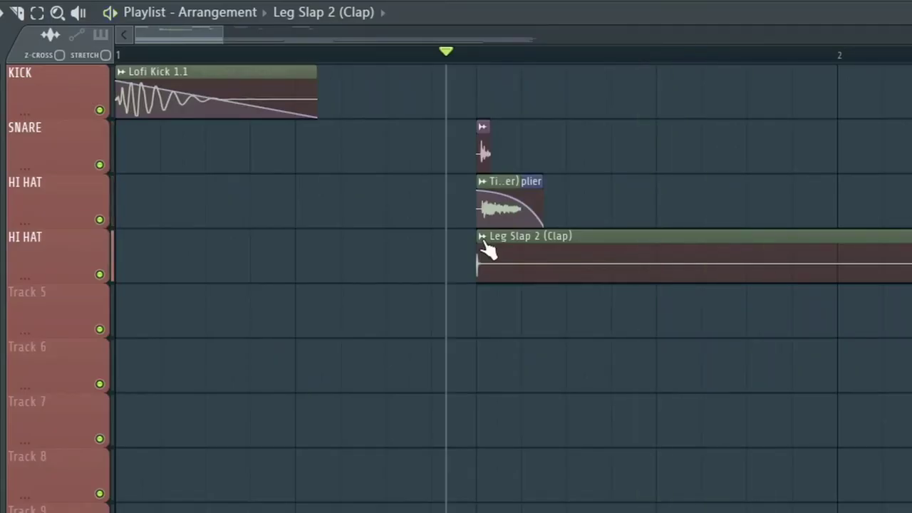
drag(501, 256, 497, 252)
key(space)
key(space)
key(space)
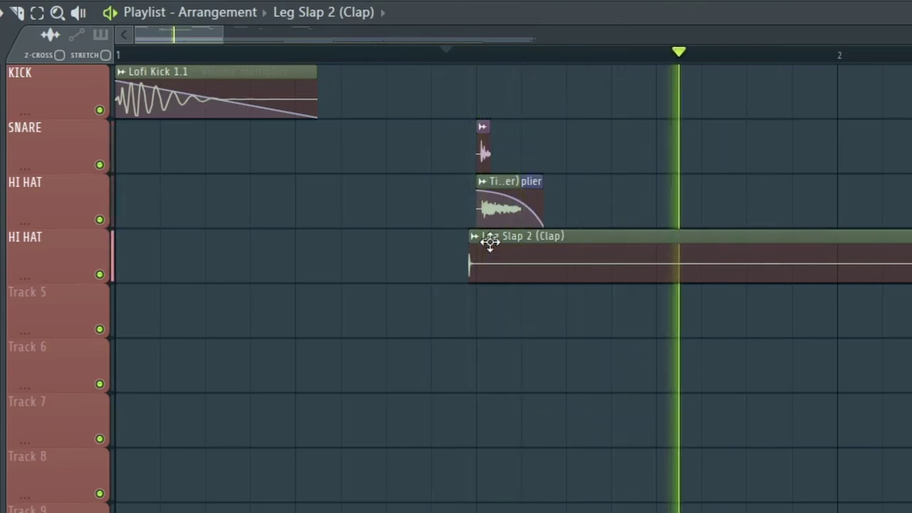
Lower the Leg Slap 2 (Clap) channel's volume to 41% in its channel settings
click(480, 244)
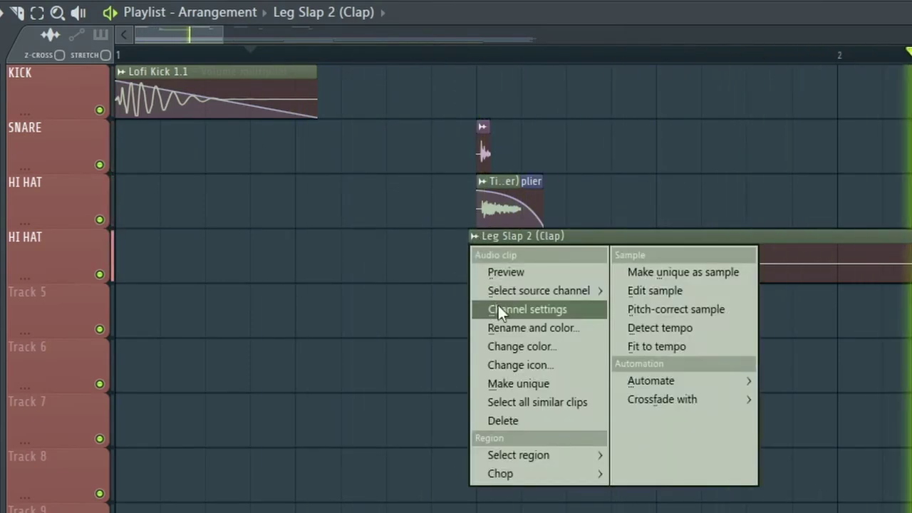
click(498, 305)
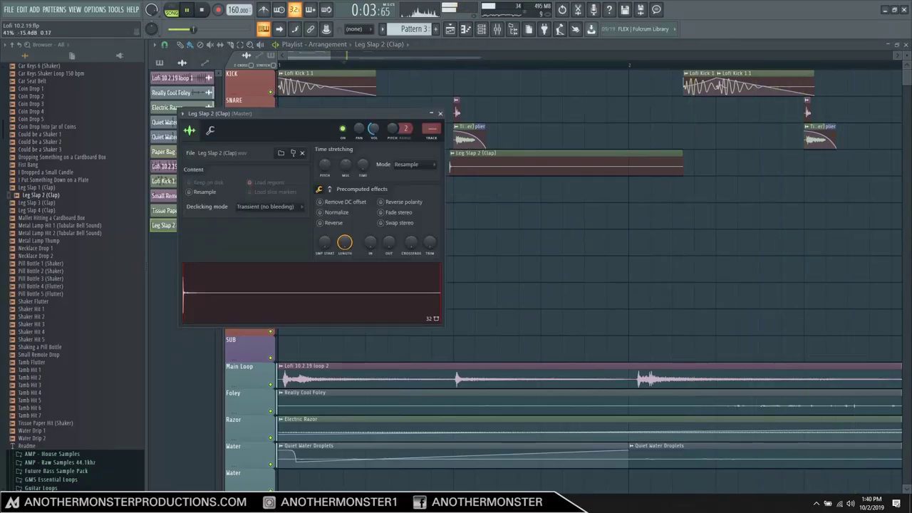
key(Escape)
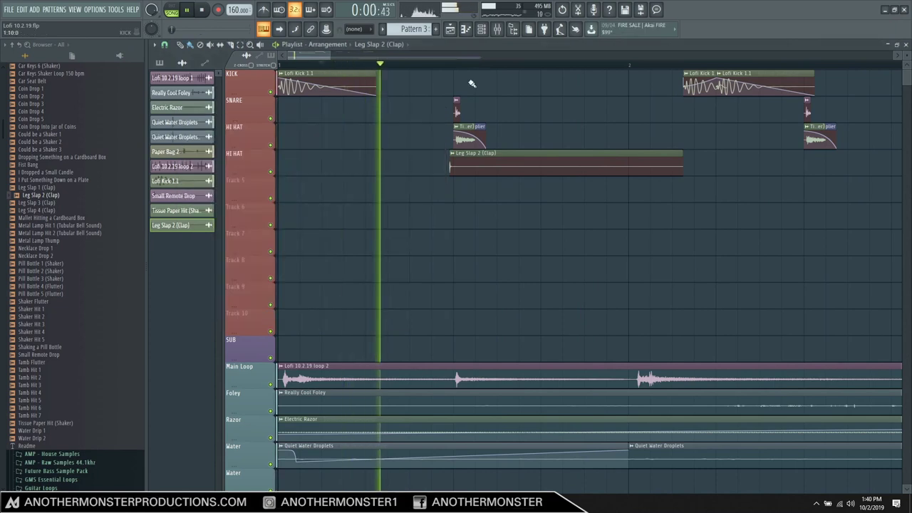
Repeat the Leg Slap 2 (Clap) clip slightly ahead of the third snare in bar 3 and play the loop
drag(370, 56, 351, 55)
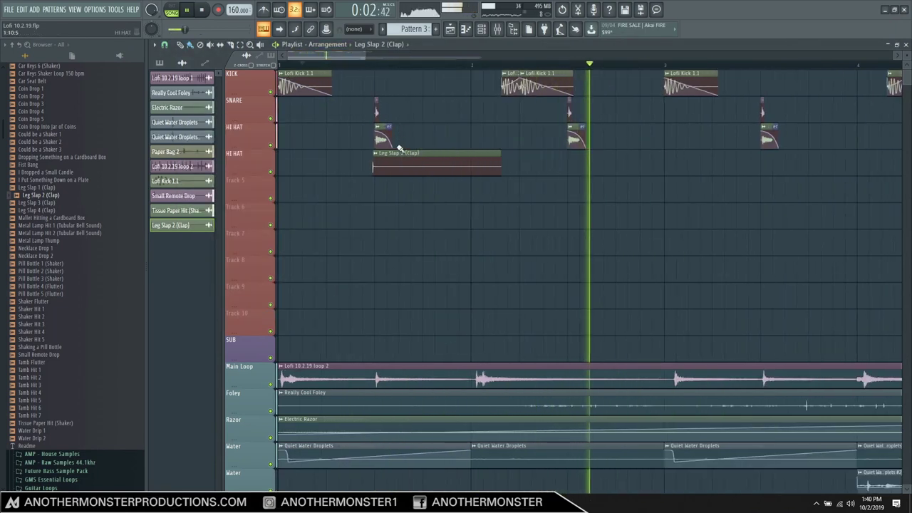
click(757, 166)
drag(786, 164, 790, 164)
click(662, 66)
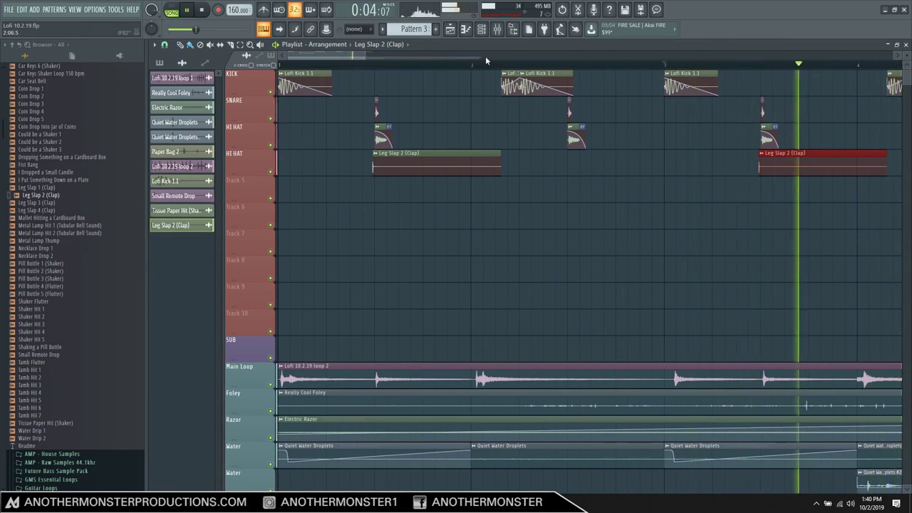
drag(366, 56, 408, 61)
key(space)
click(321, 66)
key(space)
drag(425, 56, 347, 54)
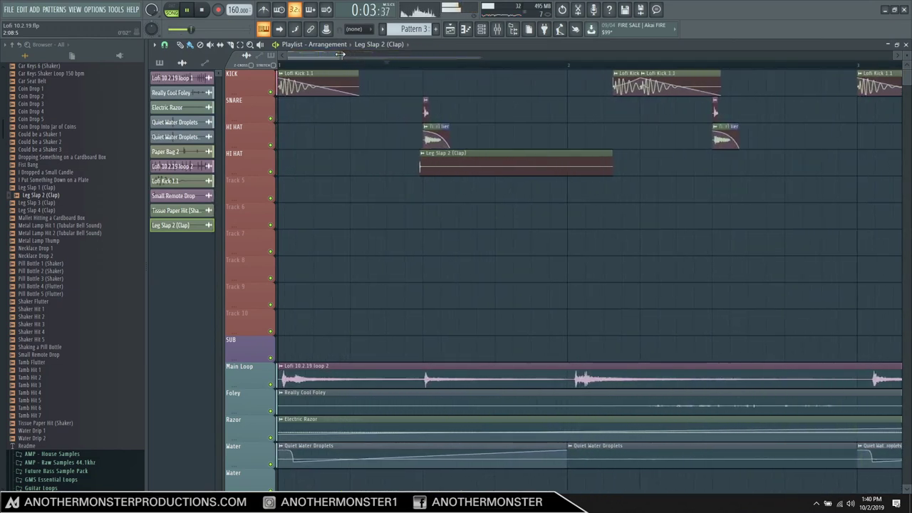
key(space)
click(422, 155)
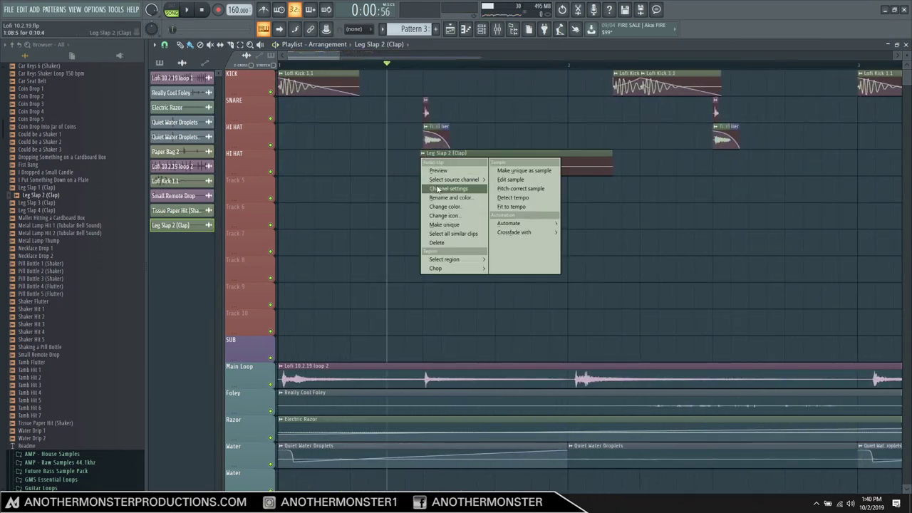
click(441, 170)
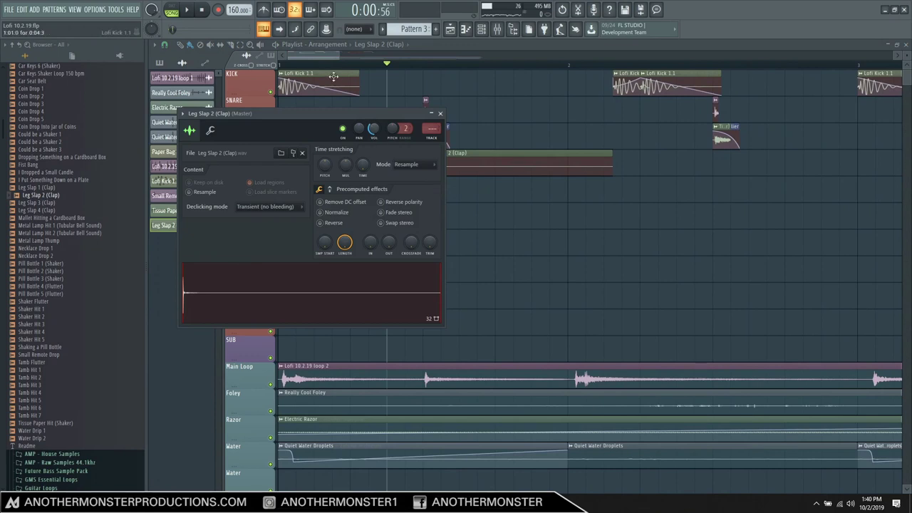
key(Escape)
key(space)
key(space)
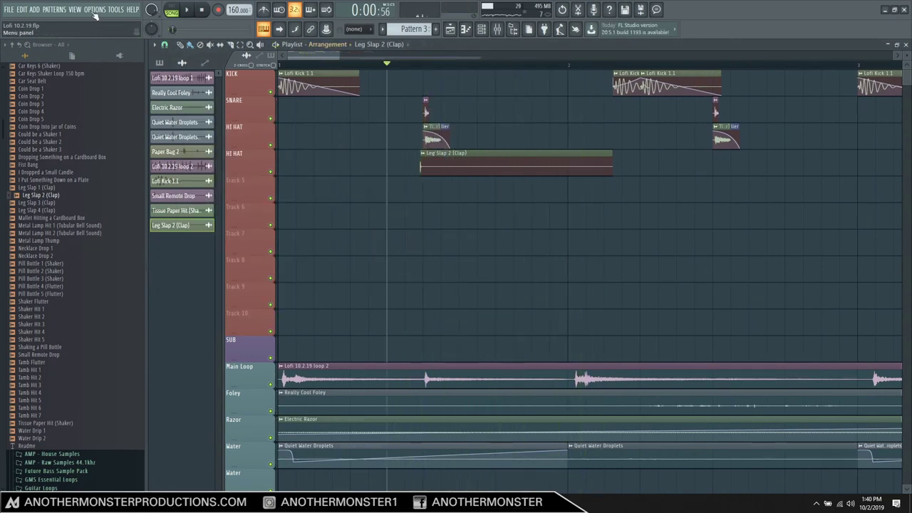
click(95, 10)
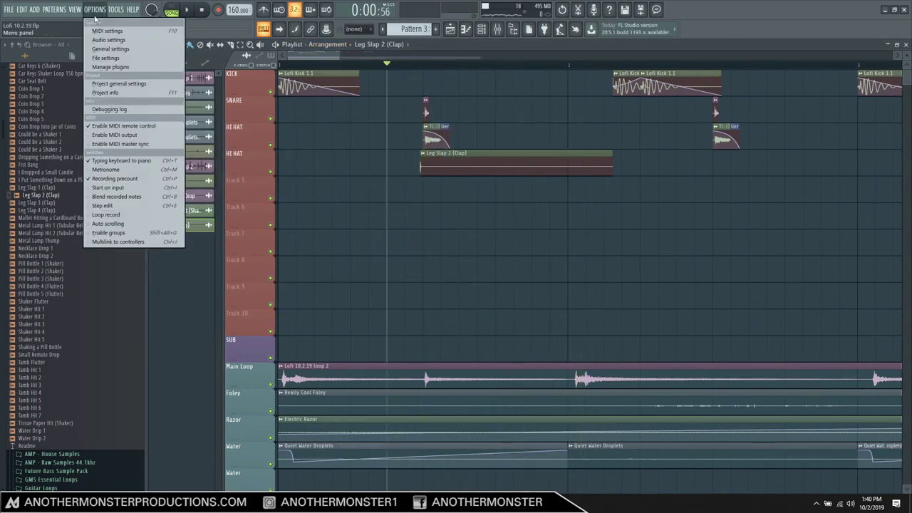
key(Escape)
Place Car Keys Shaker Loop 150 bpm on Track 5 from bar 1 and fit it to four bars
scroll(43, 275, up, 8)
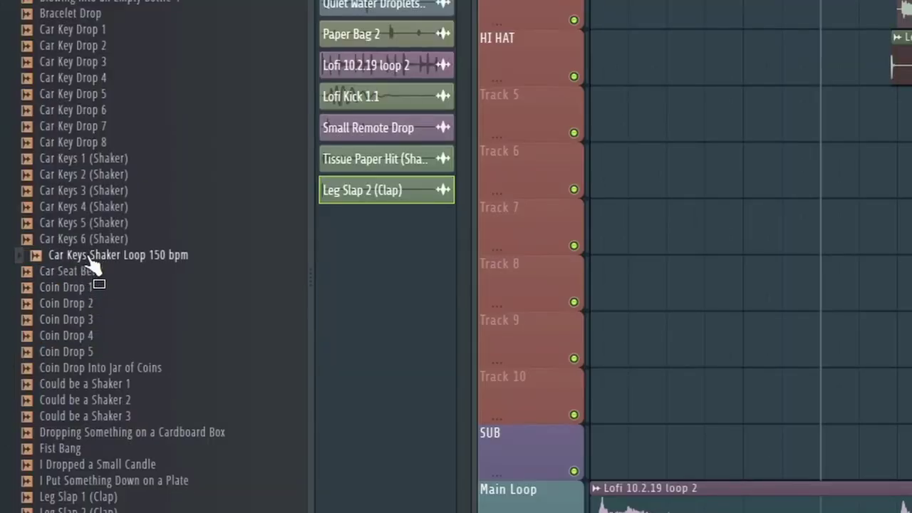
drag(91, 274, 93, 261)
drag(96, 268, 695, 165)
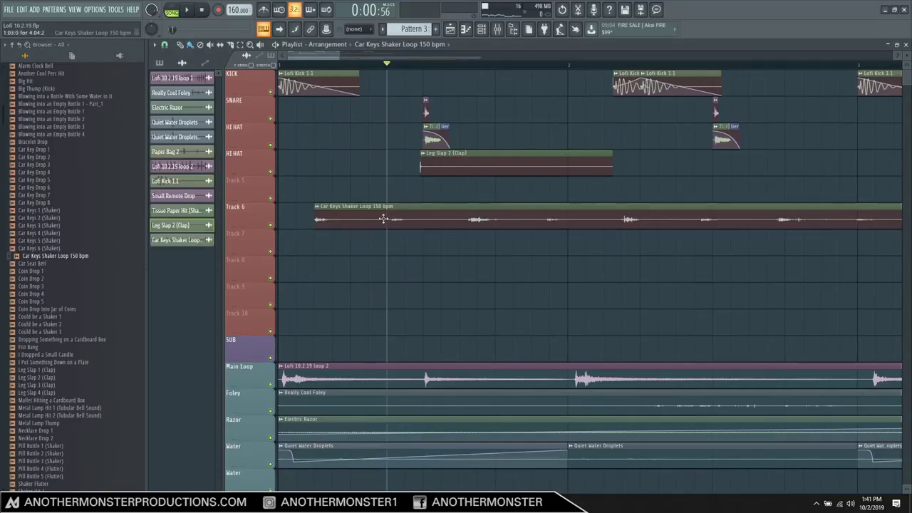
drag(387, 219, 350, 193)
scroll(748, 198, down, 3)
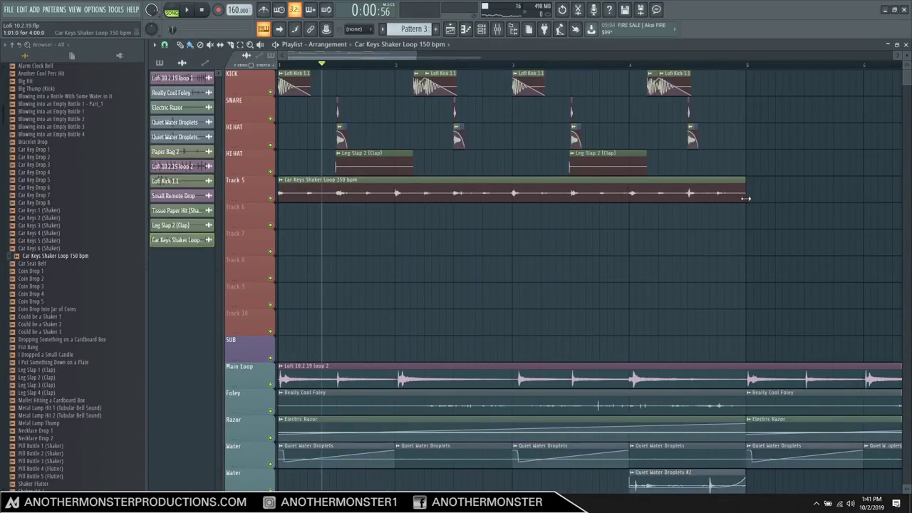
Route the Car Keys Shaker Loop channel to mixer track 8, add iZotope Vinyl and adjust its Wear amount
double_click(526, 193)
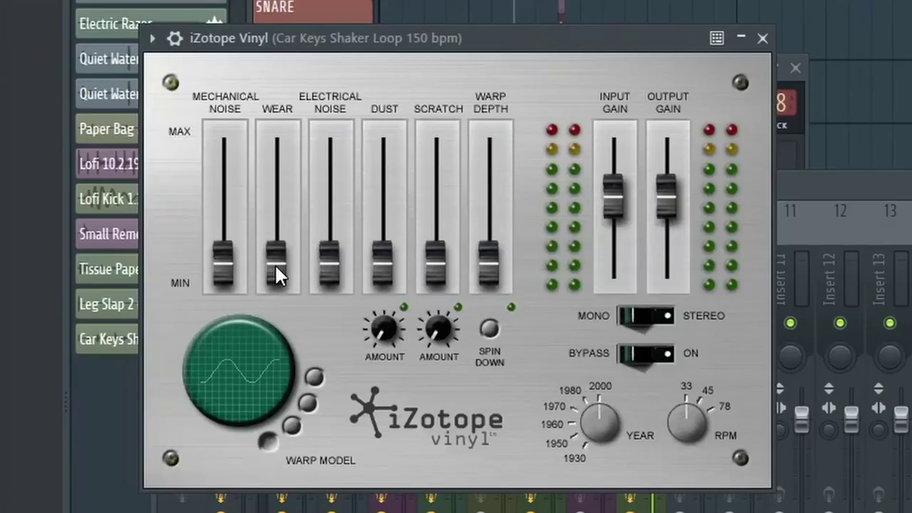
drag(275, 266, 587, 423)
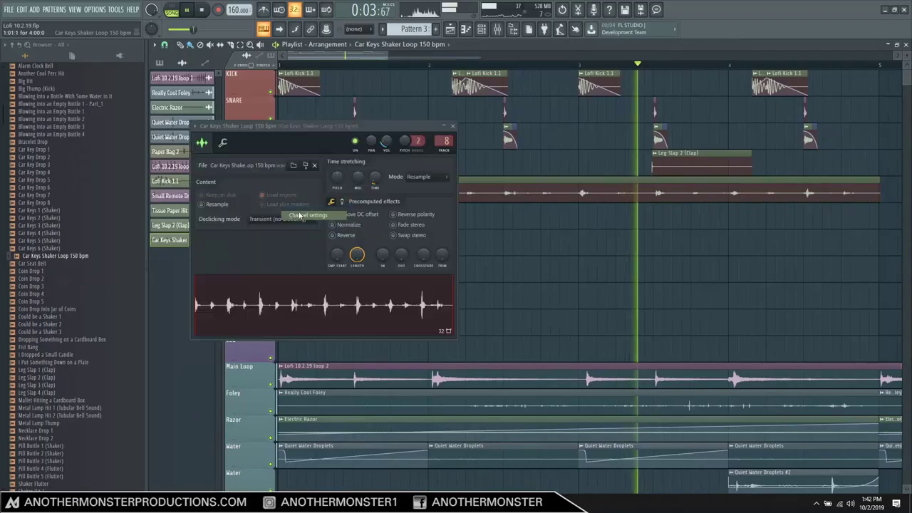
key(space)
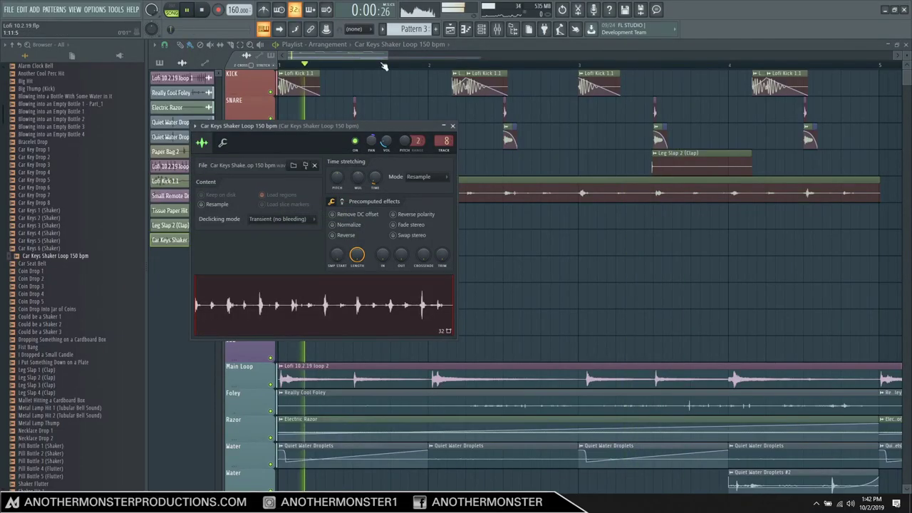
click(452, 126)
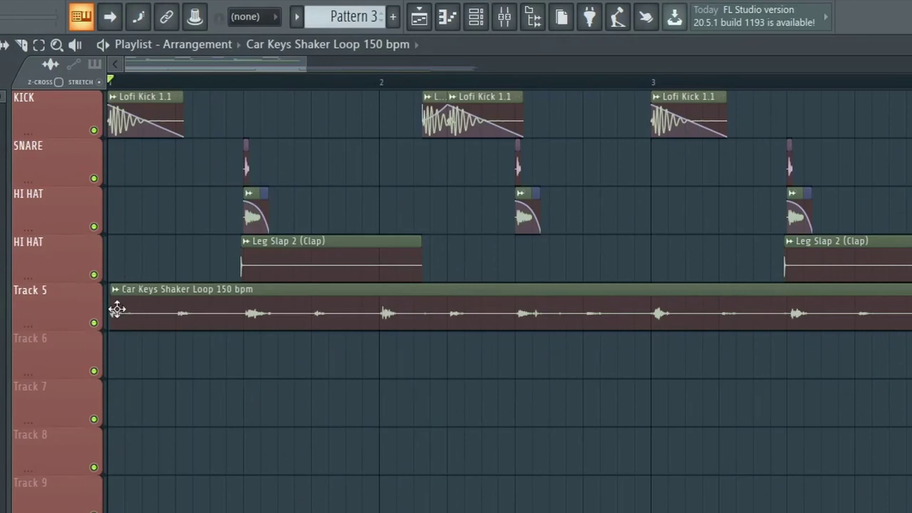
Nudge the Car Keys Shaker Loop clip slightly later than the start of bar 1 and play it with the drums
drag(116, 307, 142, 314)
key(space)
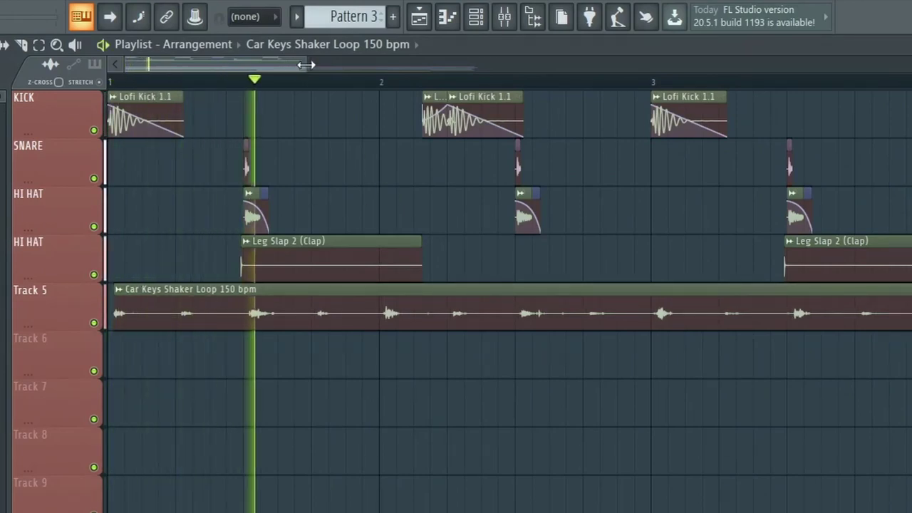
drag(307, 65, 342, 64)
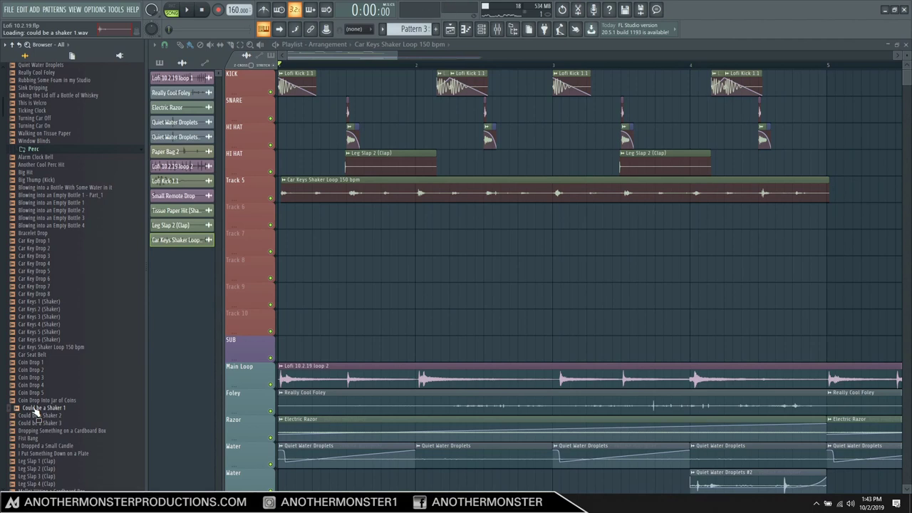
Place Could be a Shaker 1 on Track 7, trim it to a short hit and align it with the start of bar 1
drag(36, 413, 315, 249)
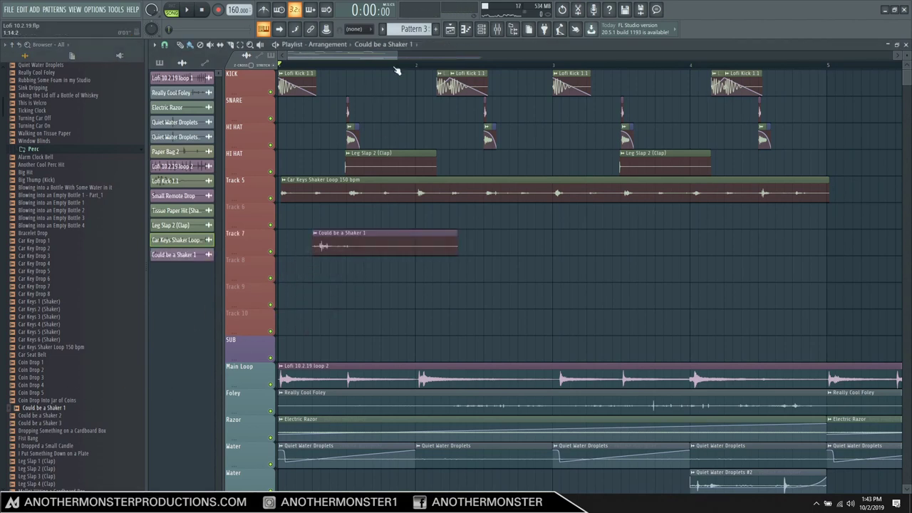
drag(396, 56, 336, 56)
drag(369, 245, 424, 262)
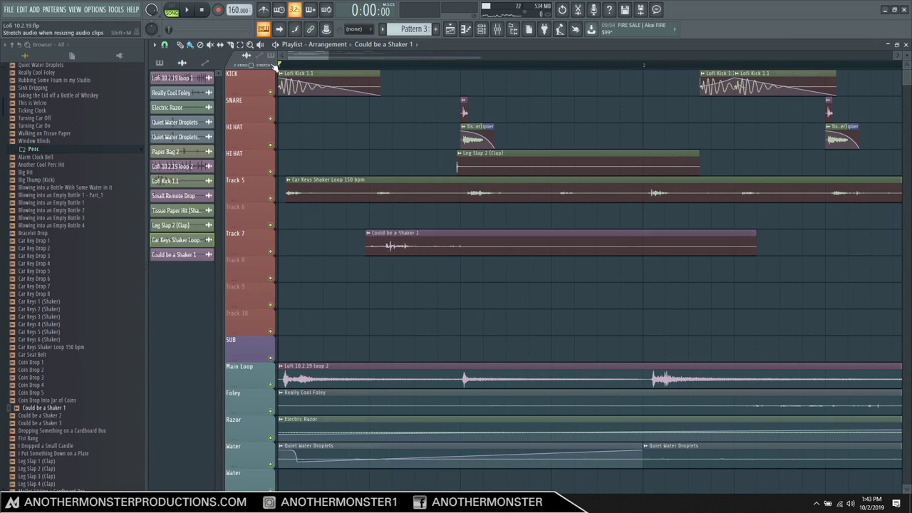
drag(466, 250, 285, 238)
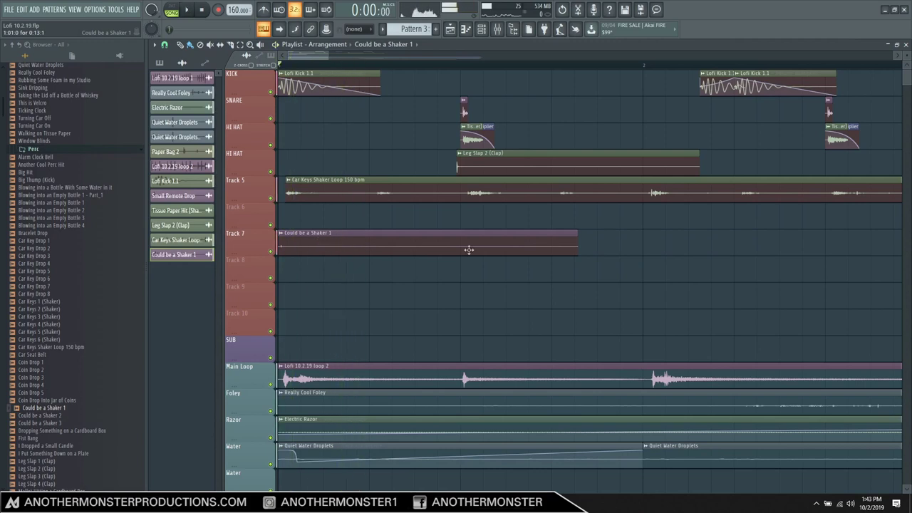
drag(458, 259, 304, 268)
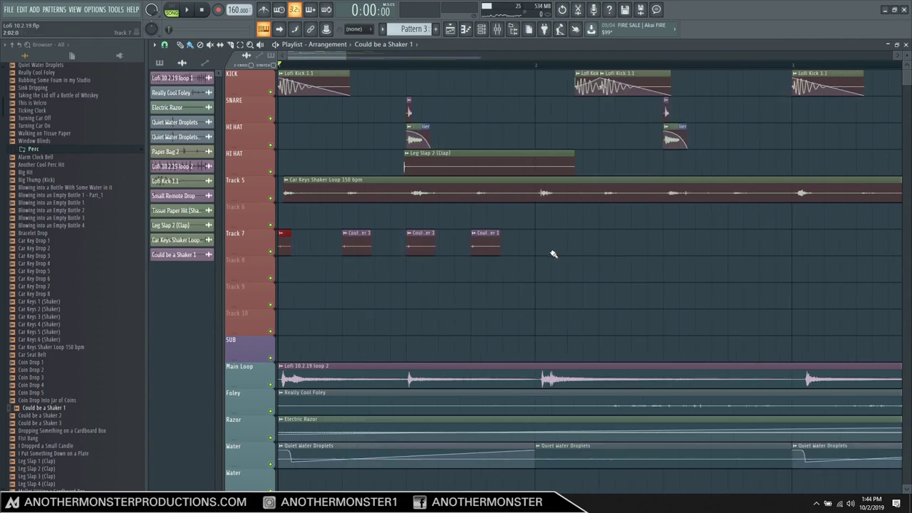
Repeat the short Could be a Shaker 1 clip on every beat up to the start of bar 3 and play Track 7 soloed
key(space)
click(549, 245)
click(613, 246)
click(676, 250)
click(741, 244)
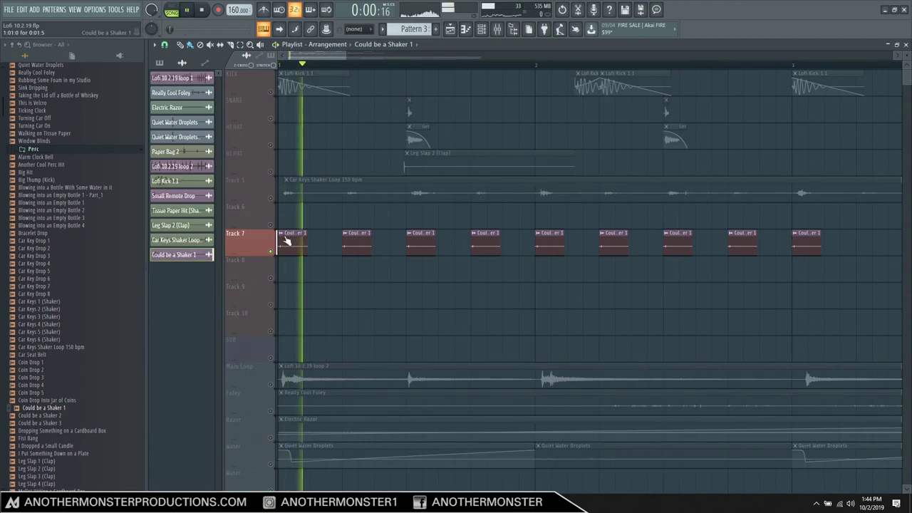
key(space)
Set the Could be a Shaker 1 channel's stretch mode to Auto, adjust its pitch and play the result
click(281, 234)
click(293, 269)
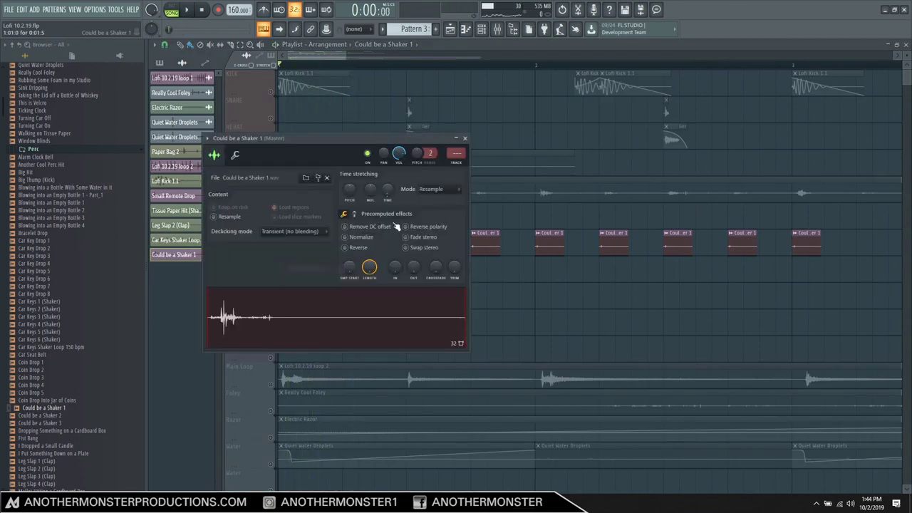
key(space)
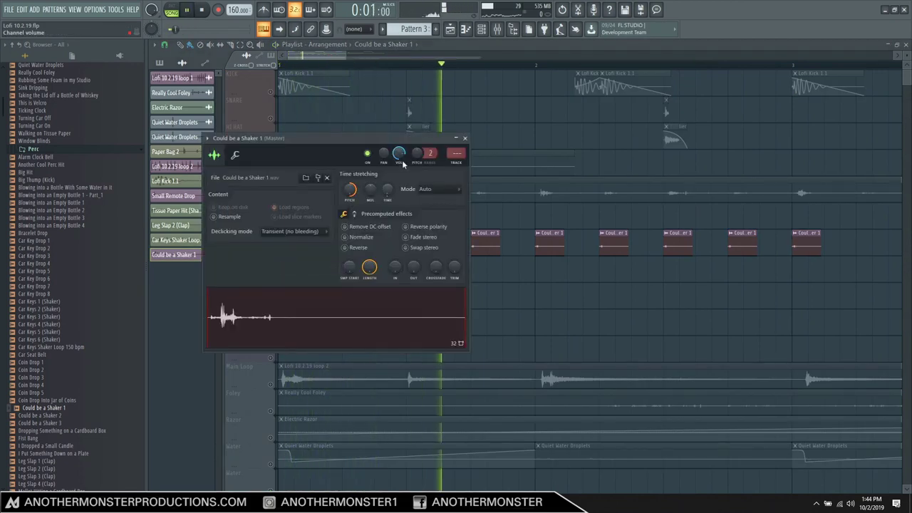
key(space)
Automate the Could be a Shaker 1 volume with a rising fade on every second hit
click(207, 139)
click(351, 170)
key(space)
click(610, 202)
click(760, 316)
mouse_move(433, 220)
mouse_down()
mouse_move(430, 272)
mouse_move(429, 225)
mouse_up()
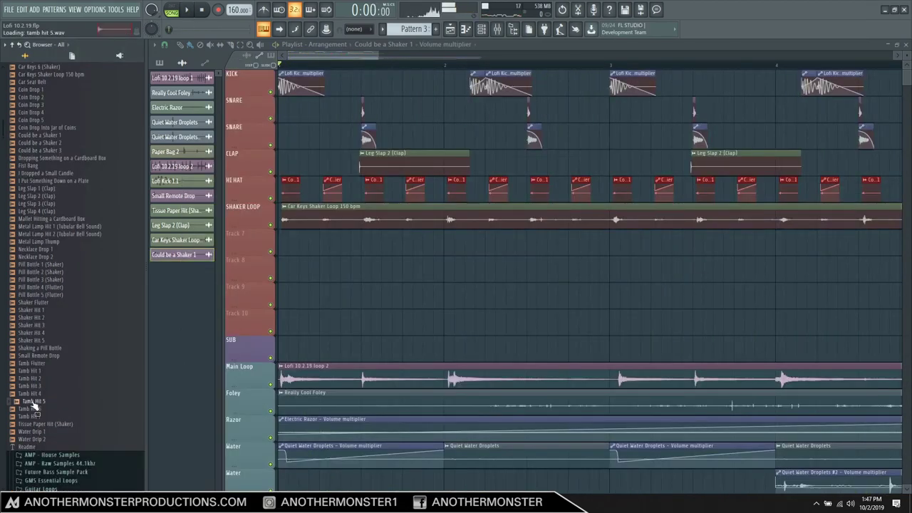
Place Tamb Hit 5 on the second and fourth snares, duplicate the four-bar drum section from bar 5 and play it
drag(32, 401, 529, 247)
key(space)
click(810, 245)
drag(377, 55, 438, 63)
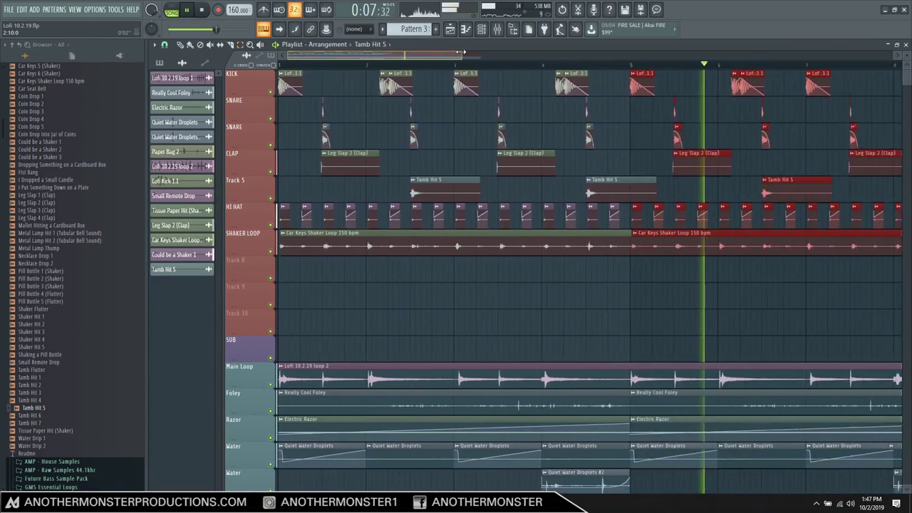
key(space)
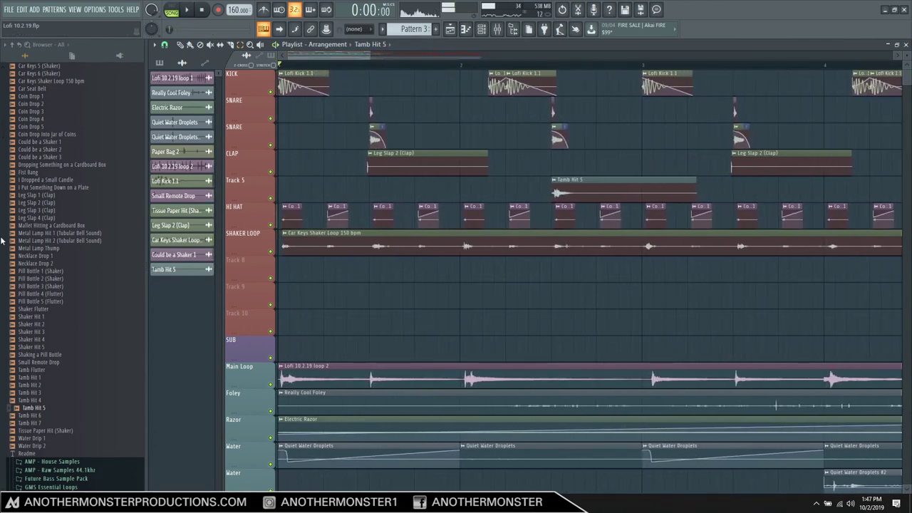
Place Tamb Flutter on Track 8 just after the second snare, slice it at bar 3 and delete the remainder
click(37, 311)
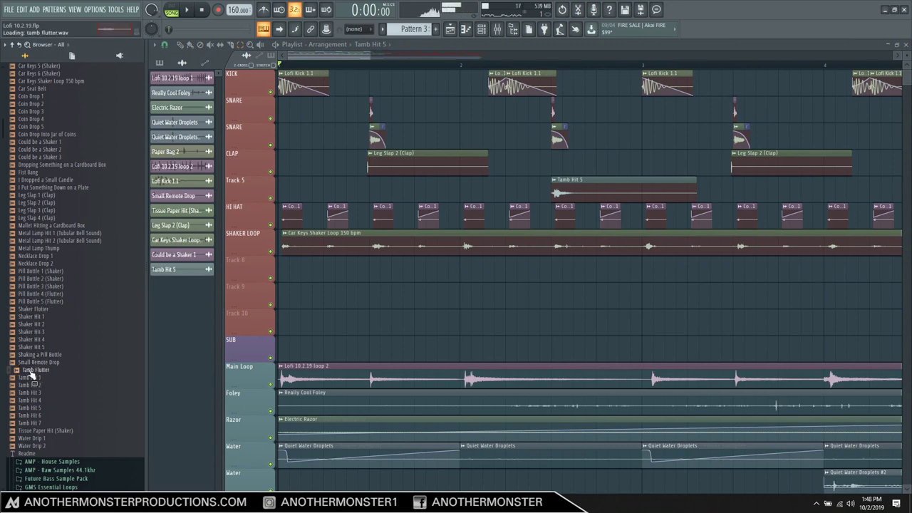
drag(31, 376, 564, 264)
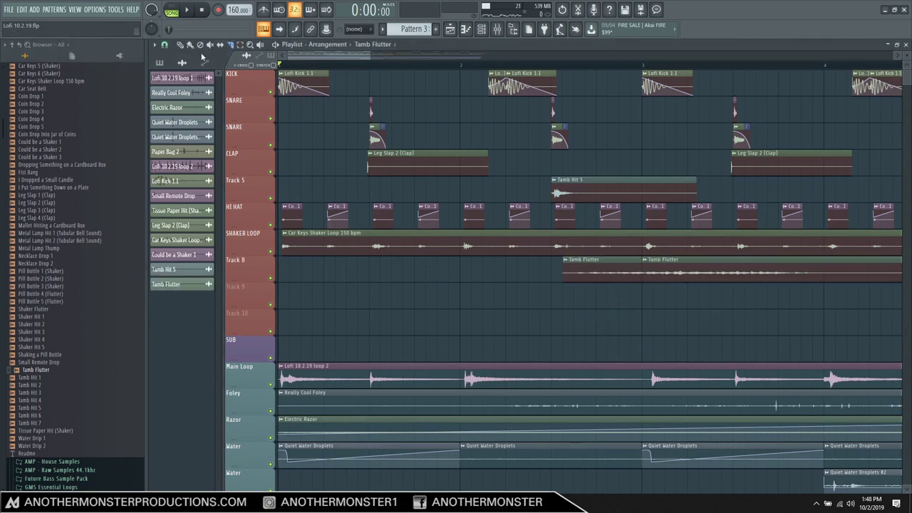
right_click(650, 266)
click(529, 64)
key(space)
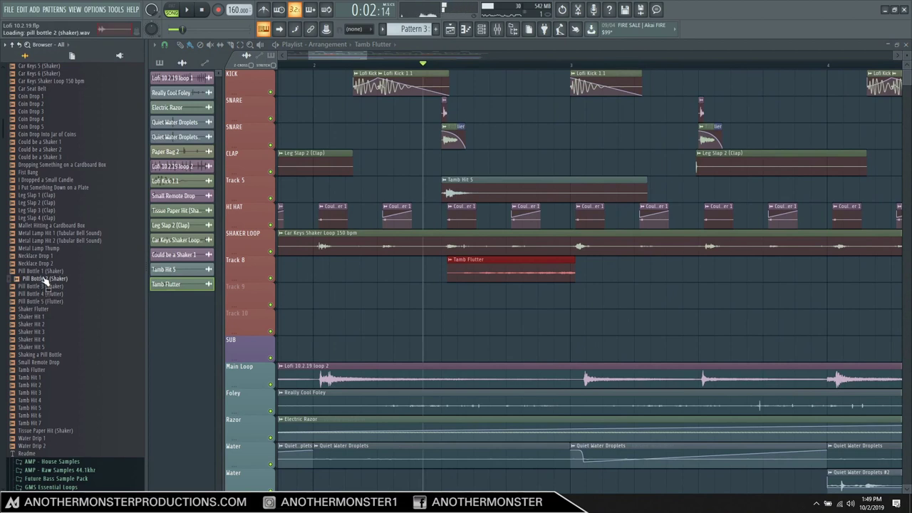
Place Pill Bottle 1 (Shaker) on Track 9 at bar 3, open its channel settings and play the loop
drag(44, 276, 585, 295)
right_click(582, 294)
click(606, 321)
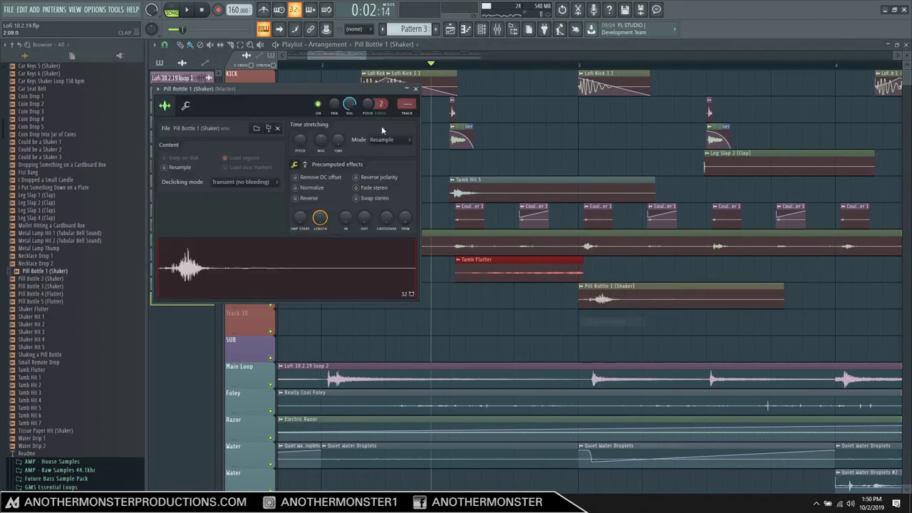
key(space)
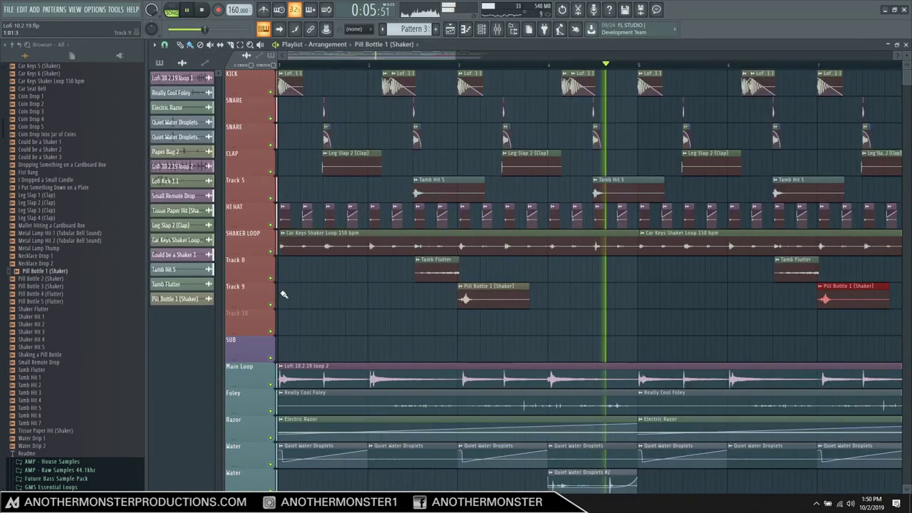
Repeat Pill Bottle 1 (Shaker) at bars 1 and 5 and trim the first clip so its hit sounds earlier
click(283, 295)
click(647, 298)
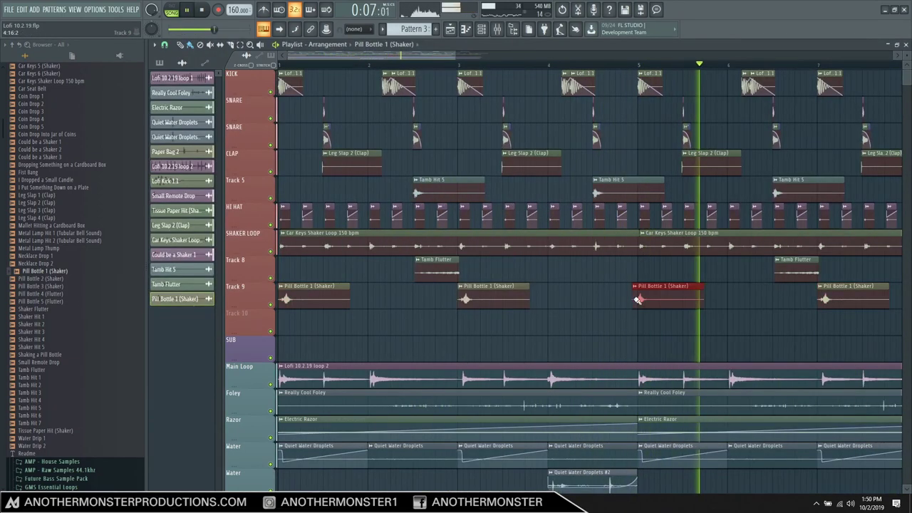
key(space)
drag(450, 56, 328, 55)
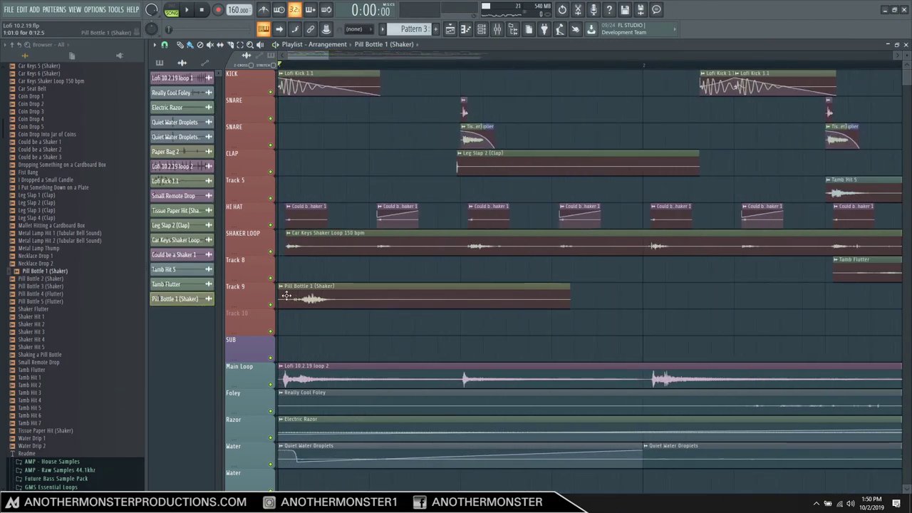
drag(280, 294, 297, 300)
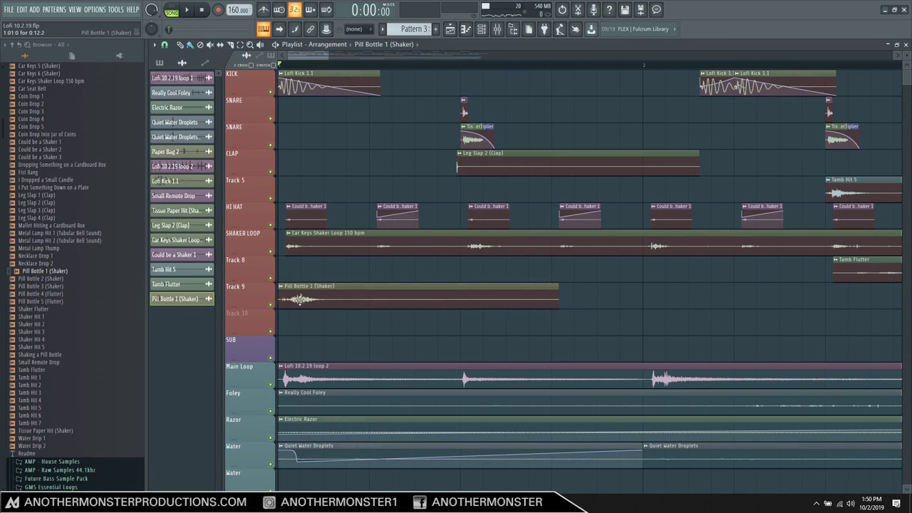
key(space)
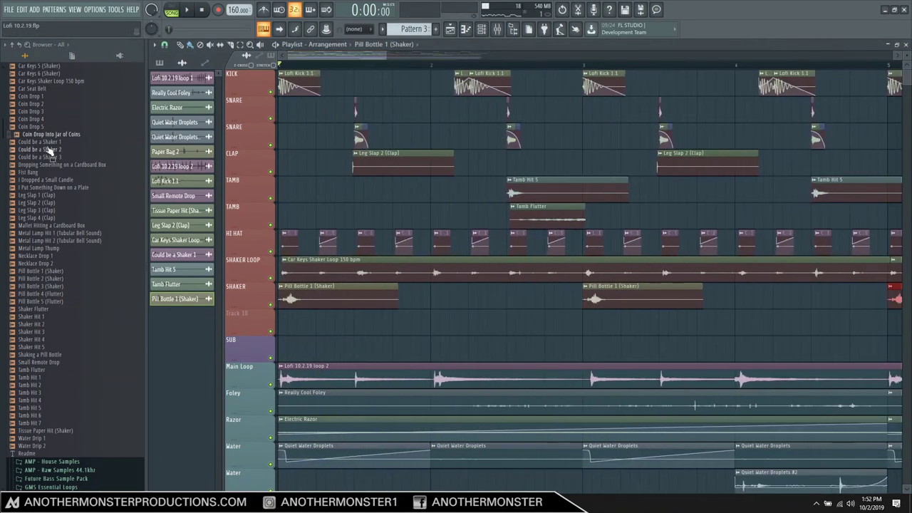
Place Coin Drop 5 on Track 10 in line with the snare hits and play the loop
drag(40, 130, 506, 328)
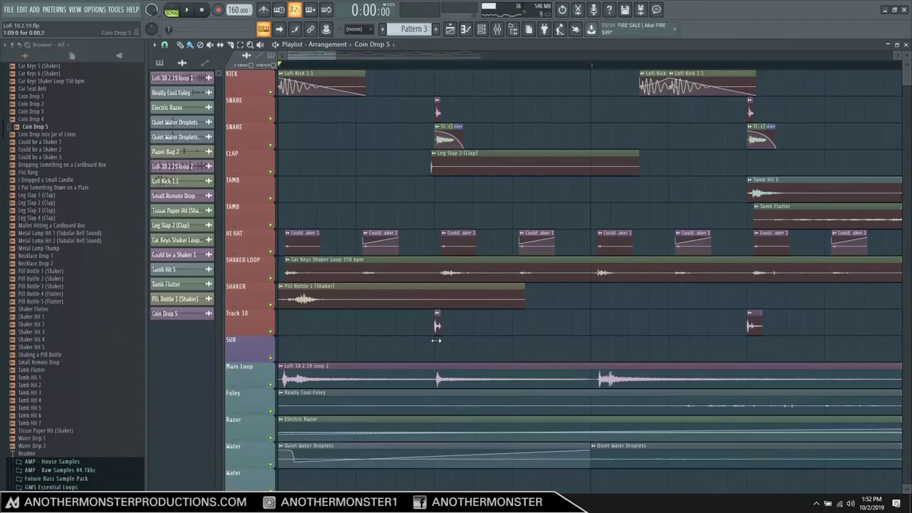
key(space)
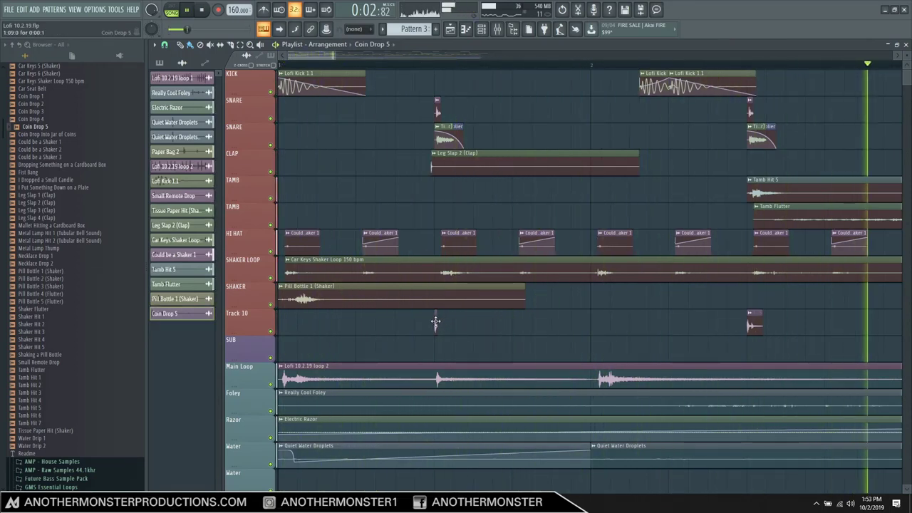
drag(364, 56, 379, 57)
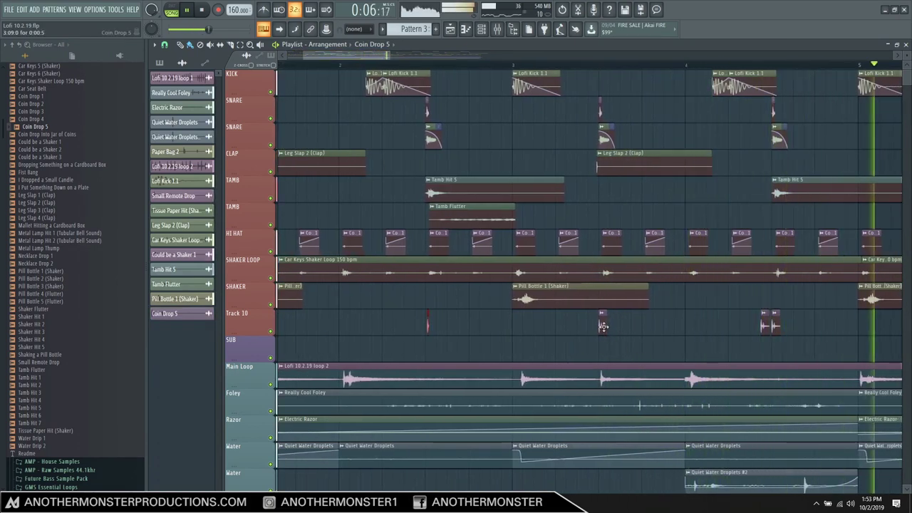
drag(388, 54, 338, 70)
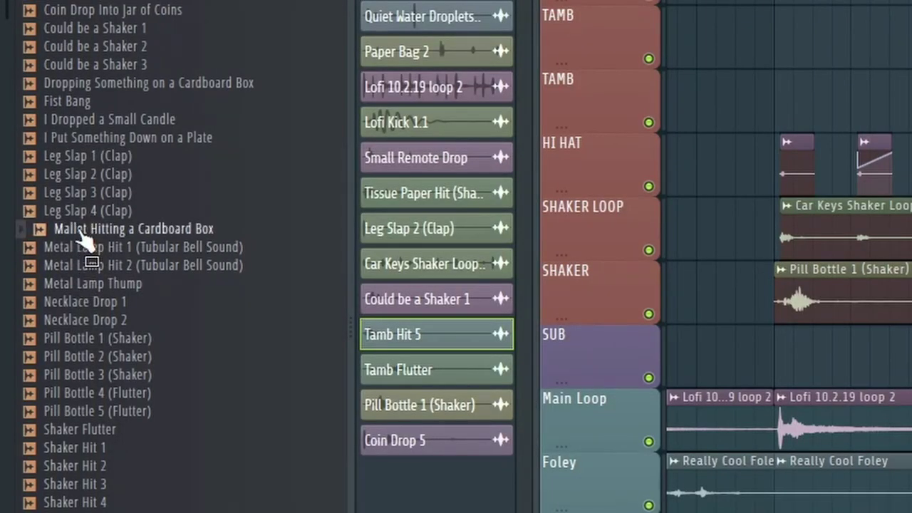
Place Mallet Hitting a Cardboard Box on Track 18 at the first snare of bar 9 and repeat it on the next two snares
drag(84, 242, 396, 468)
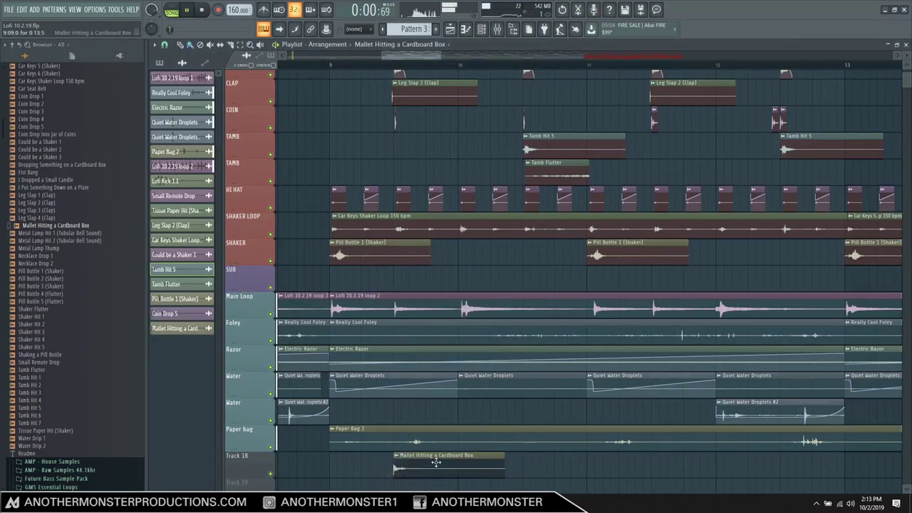
click(328, 71)
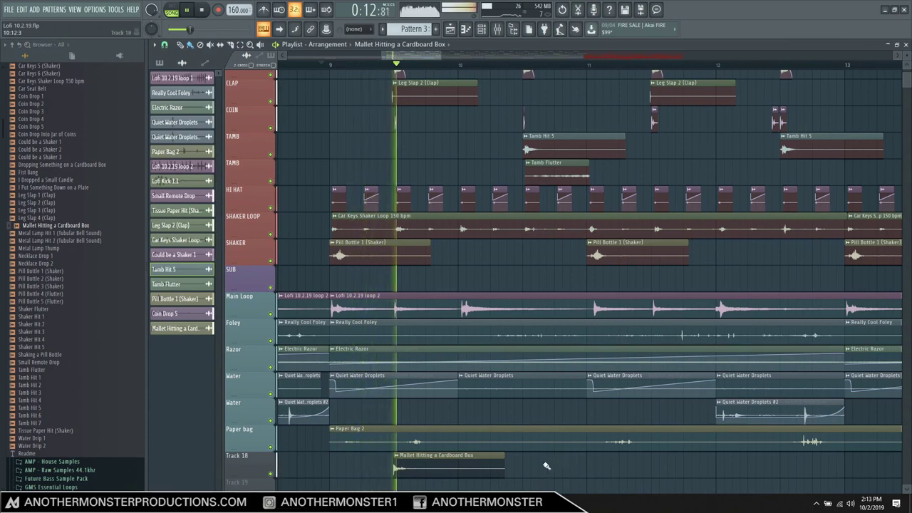
click(527, 468)
click(647, 468)
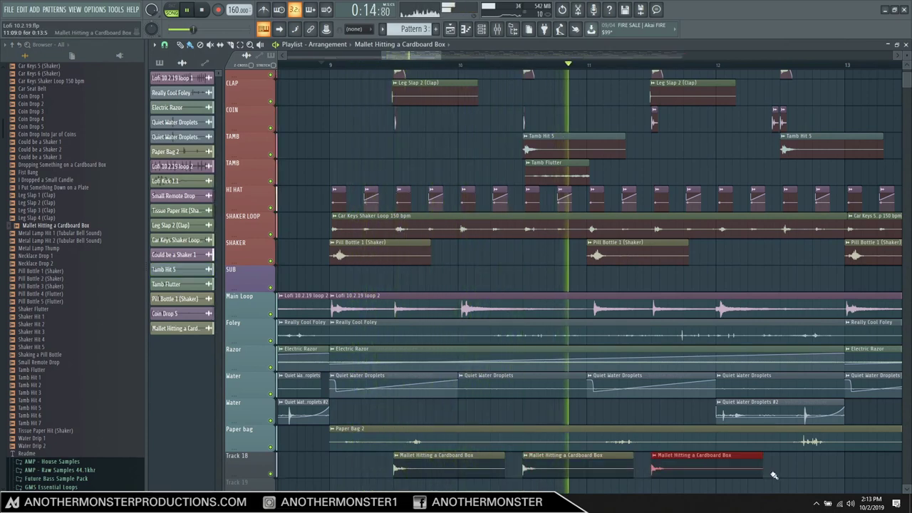
Trim the Mallet Hitting a Cardboard Box clips to short hits, replay them from mid-bar 9 and open the sample's channel settings
scroll(533, 337, down, 3)
drag(533, 337, 445, 337)
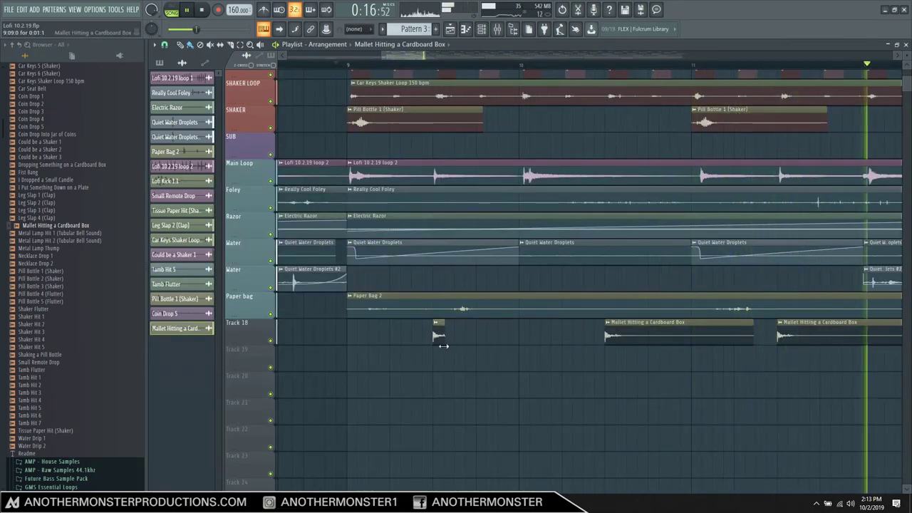
click(422, 69)
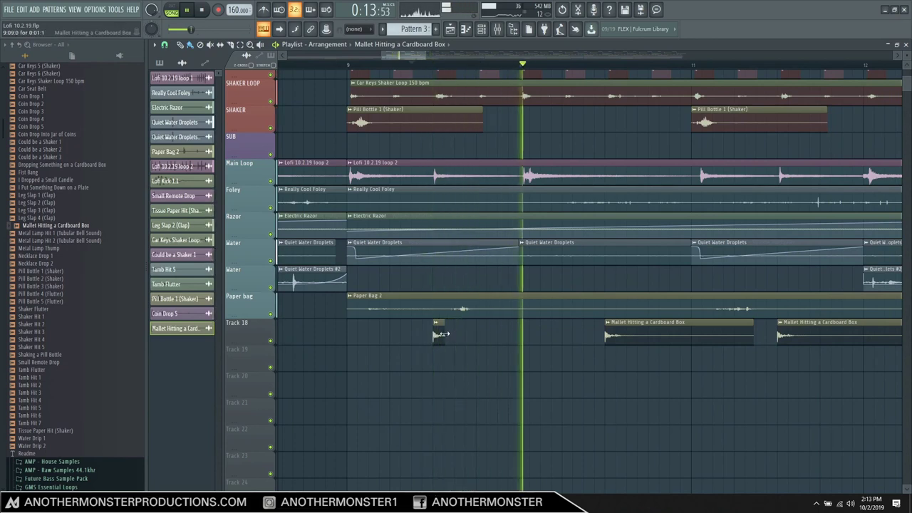
click(420, 67)
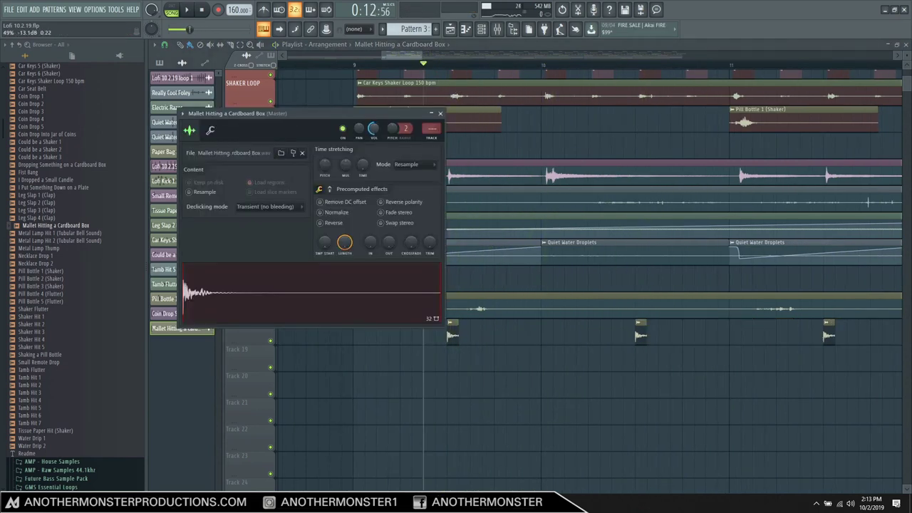
key(space)
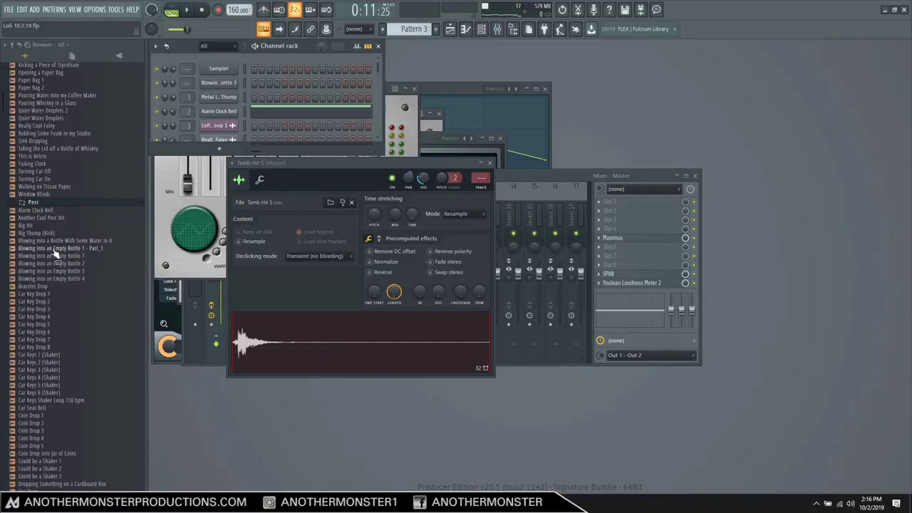
Preview the bottle-blowing samples, load Blowing into an Empty Bottle 1 - Part_1 as a new channel and open its piano roll
scroll(54, 255, down, 4)
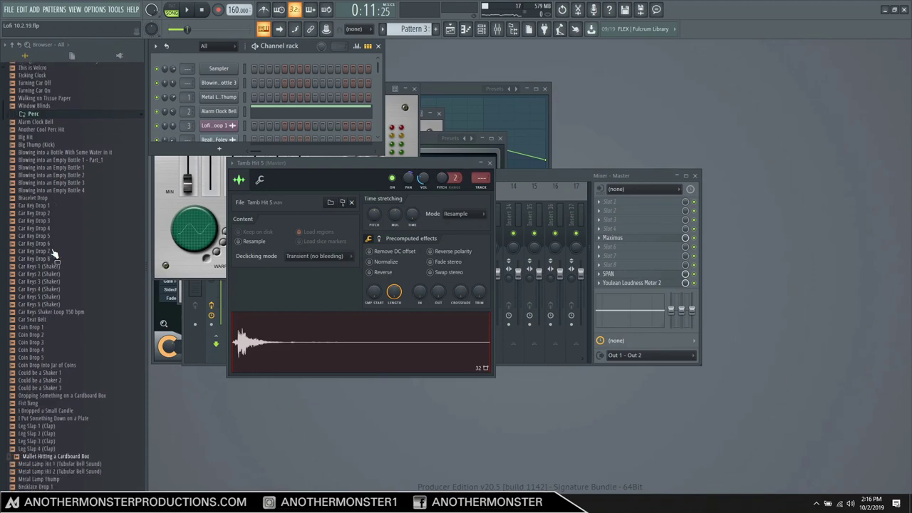
click(39, 158)
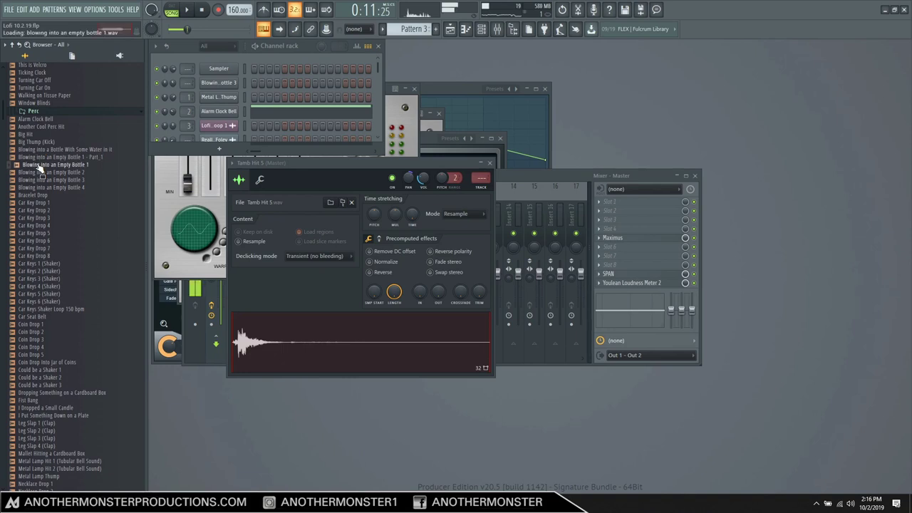
click(39, 158)
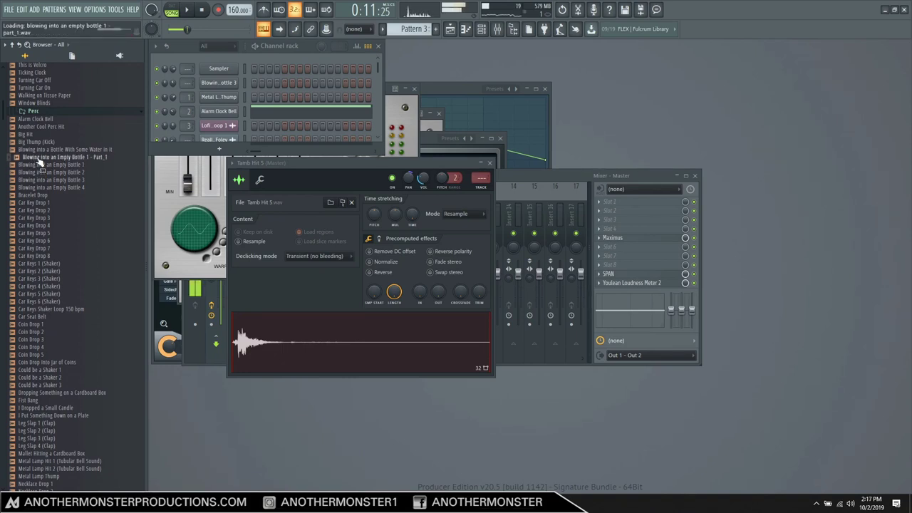
drag(51, 159, 218, 62)
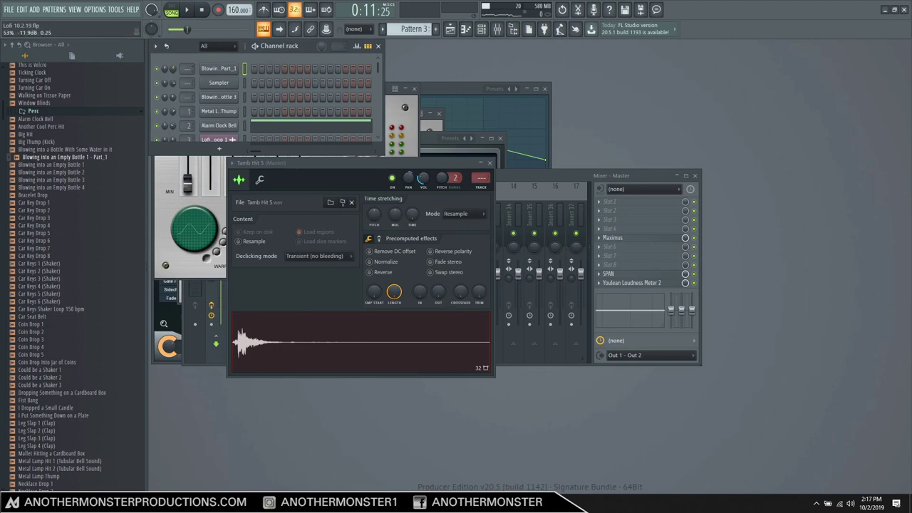
right_click(218, 70)
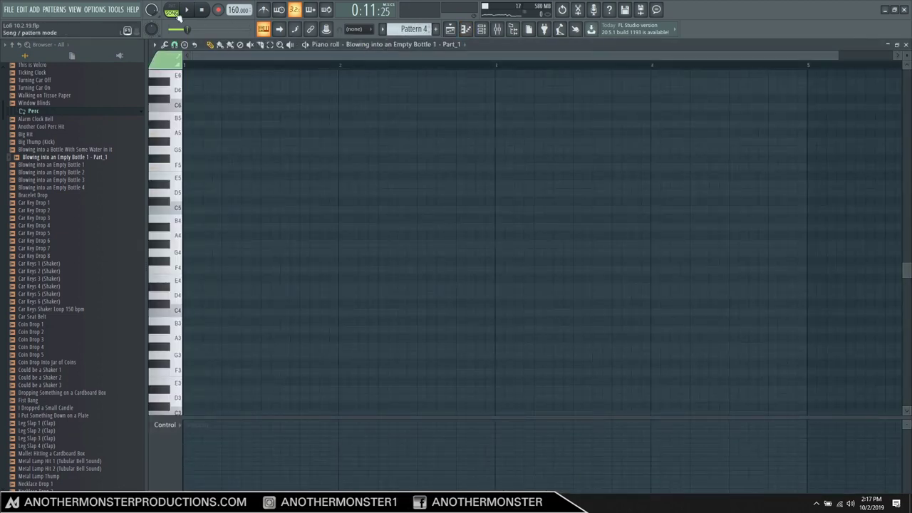
Write a four-bar bottle sub bass line with the notes D#4, D#4, D#5, A#3 and C#4, and play it
click(187, 9)
scroll(208, 82, down, 4)
drag(187, 326, 180, 175)
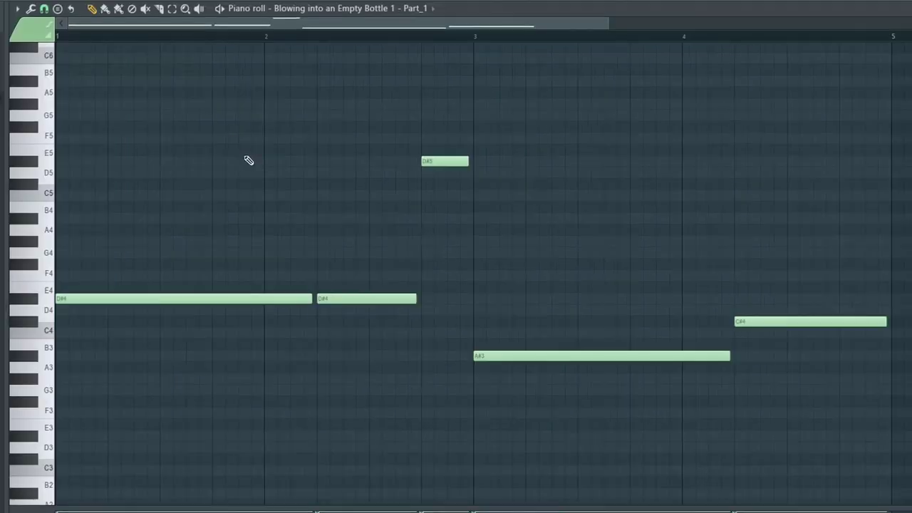
click(821, 186)
drag(910, 185, 840, 199)
click(820, 183)
key(space)
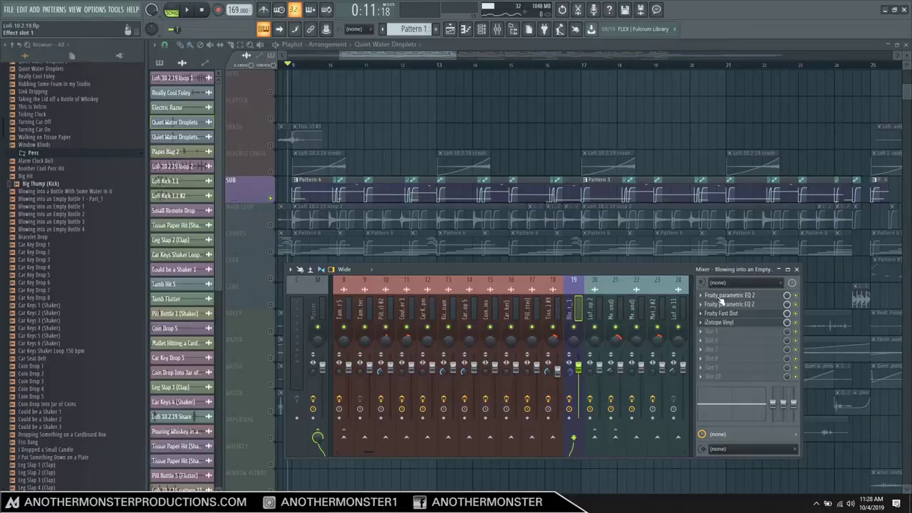
Examine the settings of the two Fruity Parametric EQ 2s, Fruity Fast Dist and iZotope Vinyl on the bottle sub's mixer insert
click(726, 295)
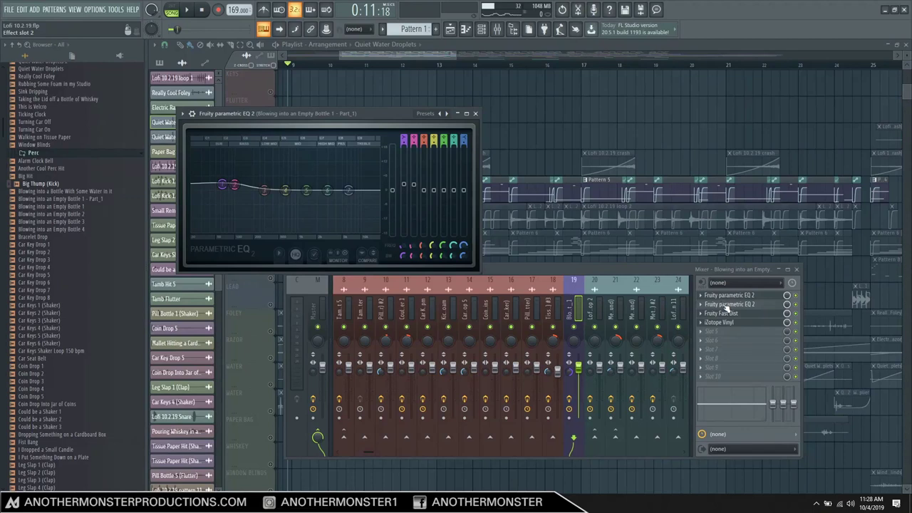
click(727, 304)
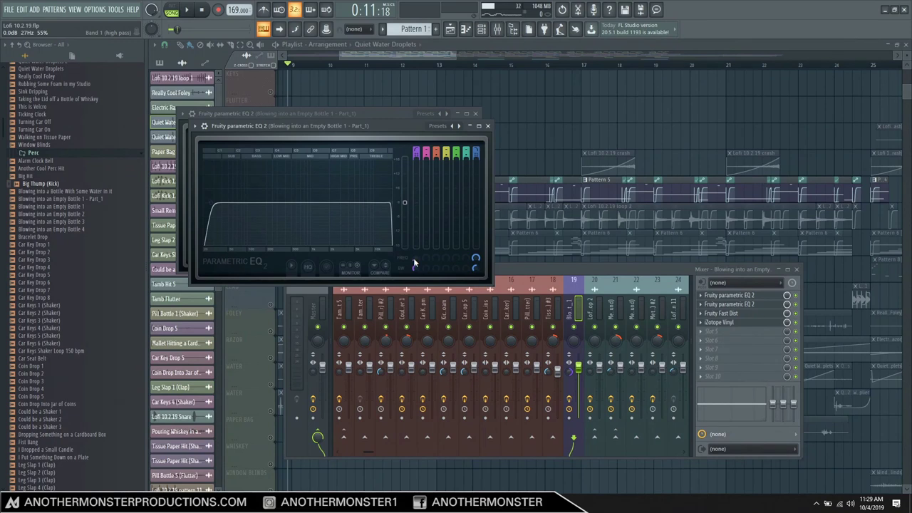
click(705, 314)
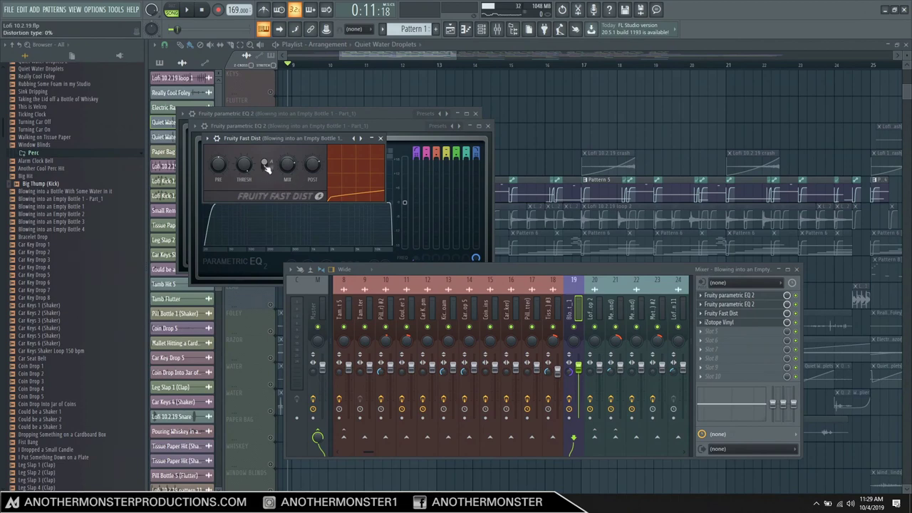
click(730, 324)
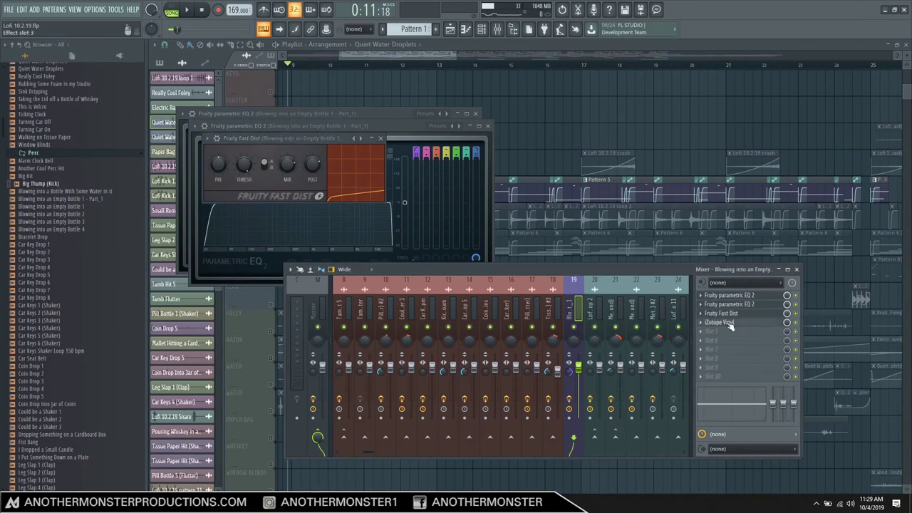
click(730, 324)
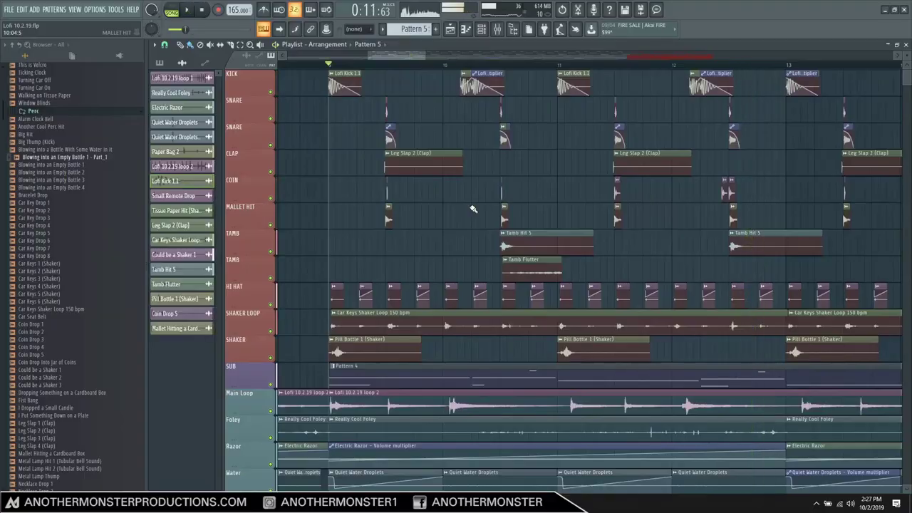
Load Metal Lamp Hit 1 (Tubular Bell Sound) as a new channel and add Fruity Parametric EQ 2 to its mixer insert 14
scroll(473, 211, down, 8)
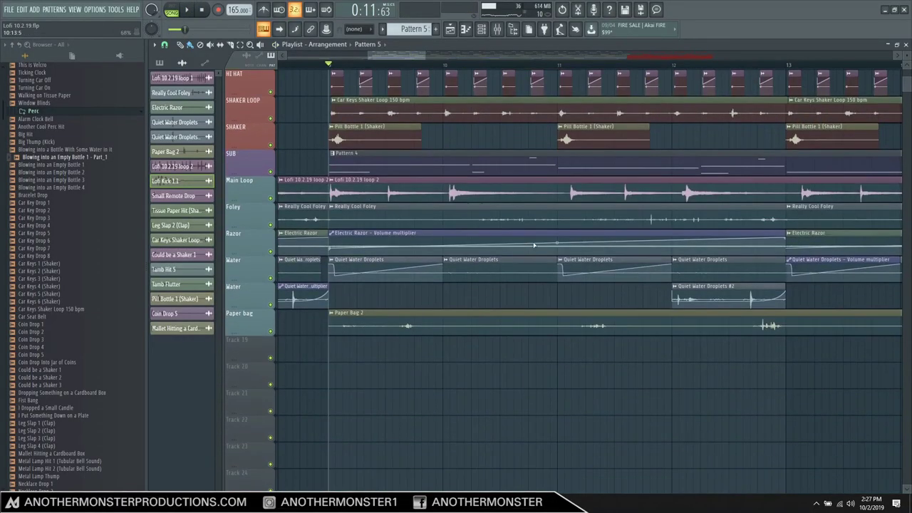
drag(424, 54, 503, 55)
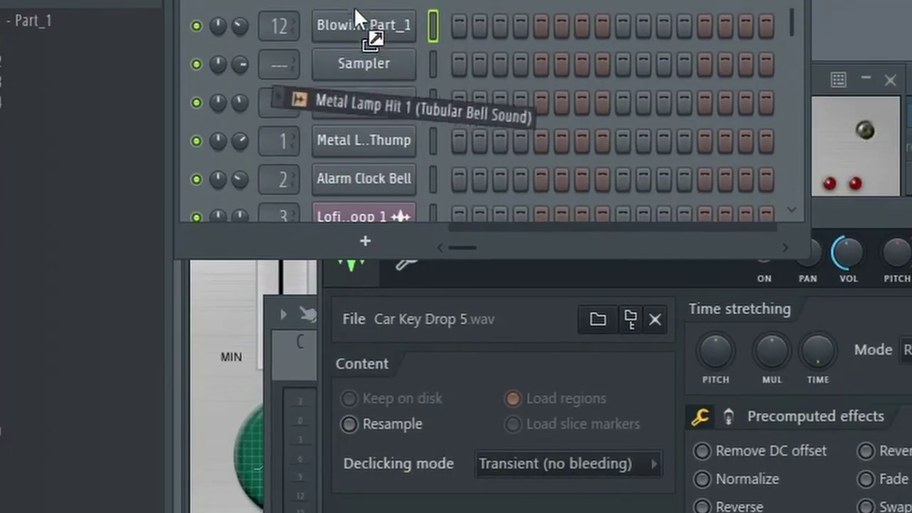
drag(358, 31, 306, 180)
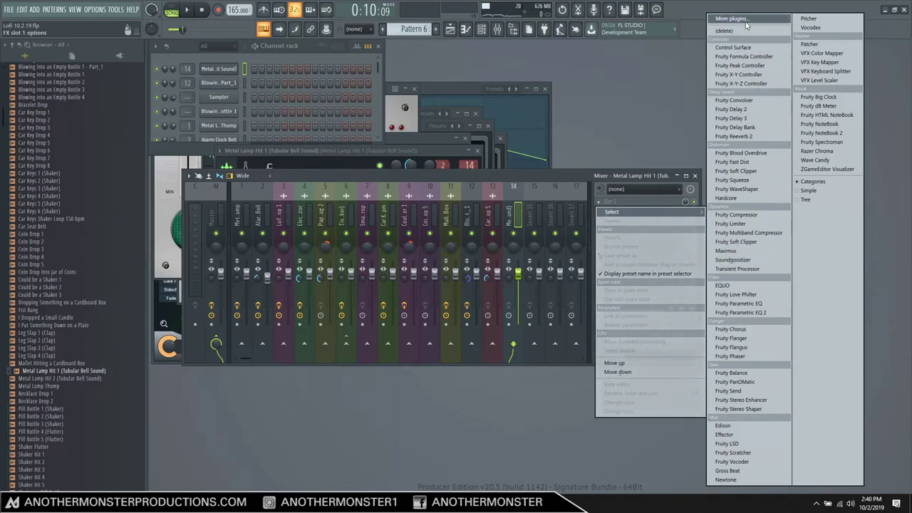
click(741, 312)
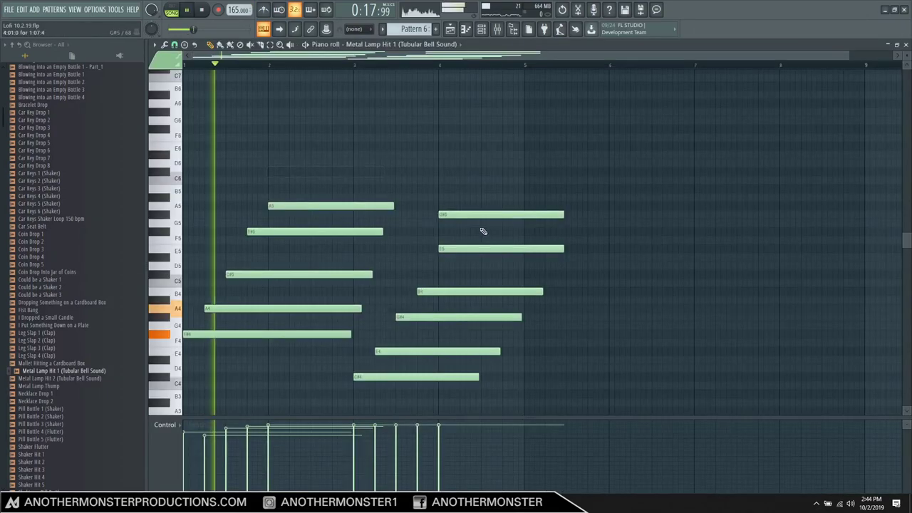
Delete the G#5 at bar 4 of the metal lamp pattern, finish a descending D#7, B6, F#6, D#6 run before bar 5 and play it
right_click(473, 213)
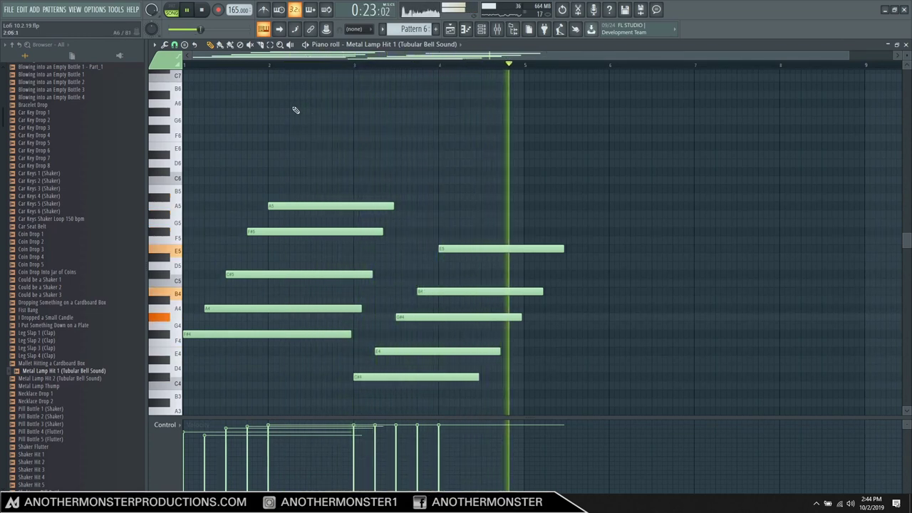
key(space)
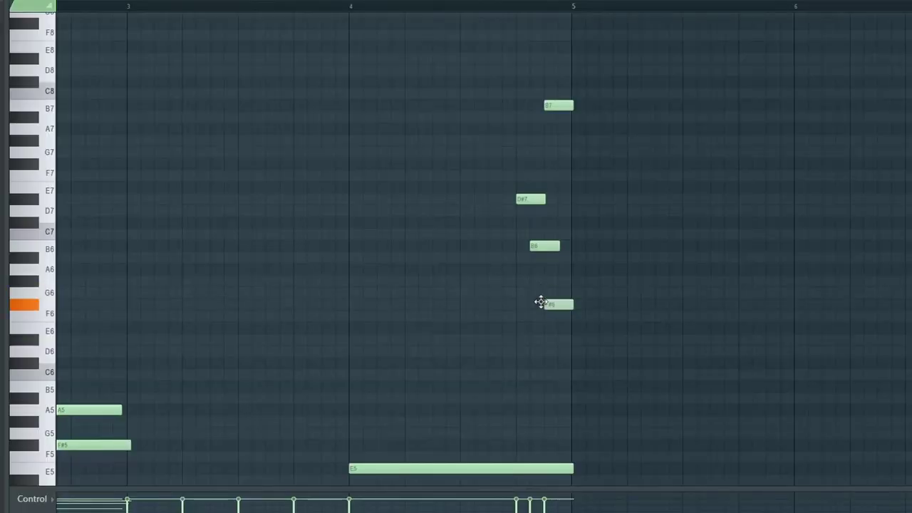
drag(559, 350, 560, 335)
key(space)
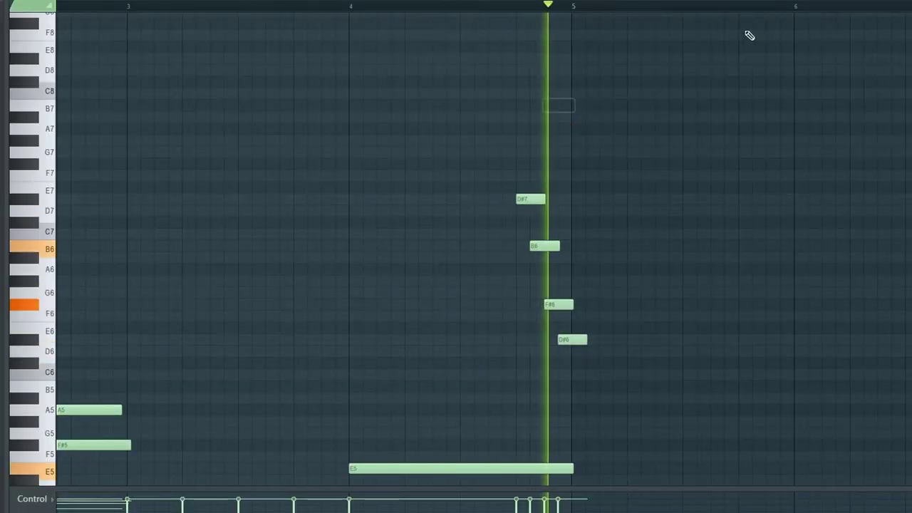
key(space)
click(350, 12)
key(space)
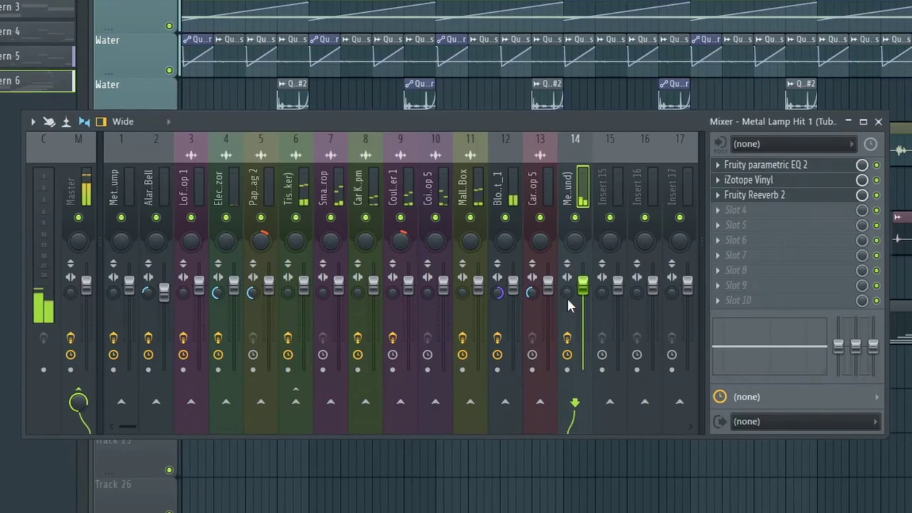
Adjust the stereo separation of the Metal Lamp Hit 1 mixer insert and pan it slightly right
drag(568, 293, 568, 310)
drag(575, 241, 575, 236)
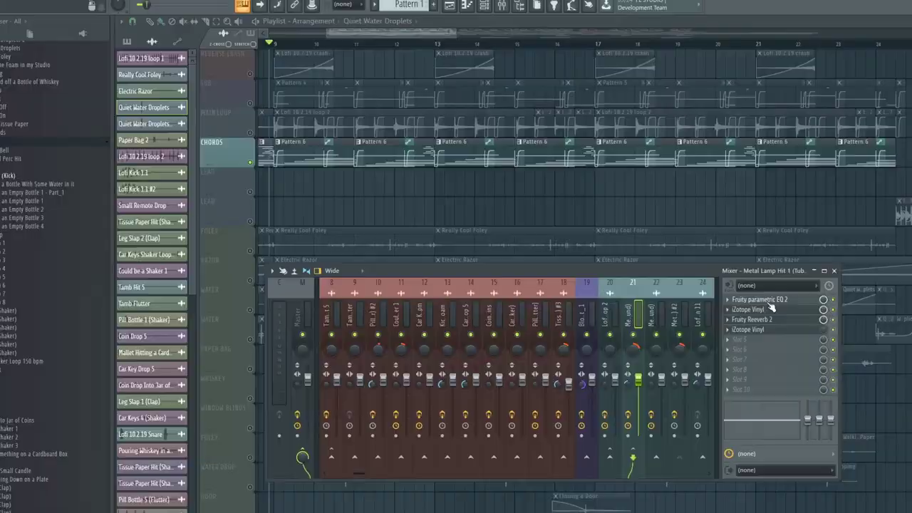
Examine the settings of Fruity Parametric EQ 2, Fruity Reeverb 2 and both iZotope Vinyl effects on the Metal Lamp Hit 1 insert
click(766, 164)
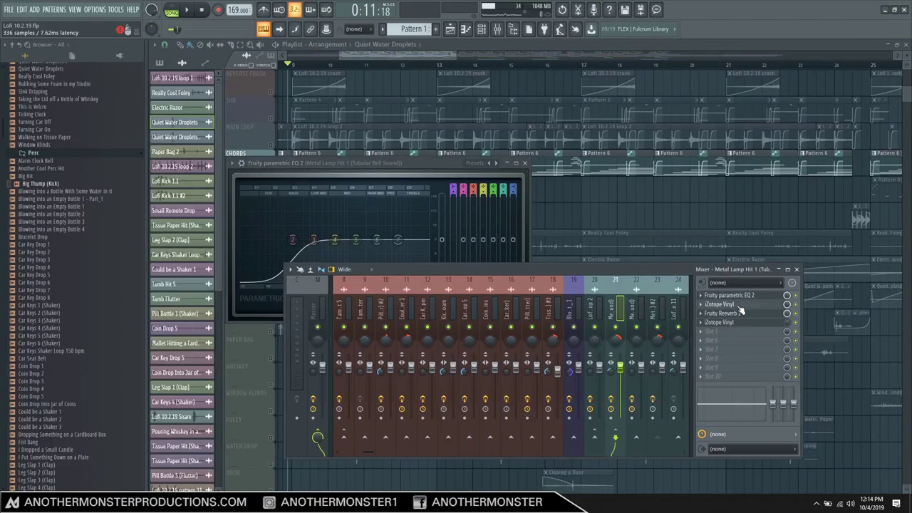
click(740, 305)
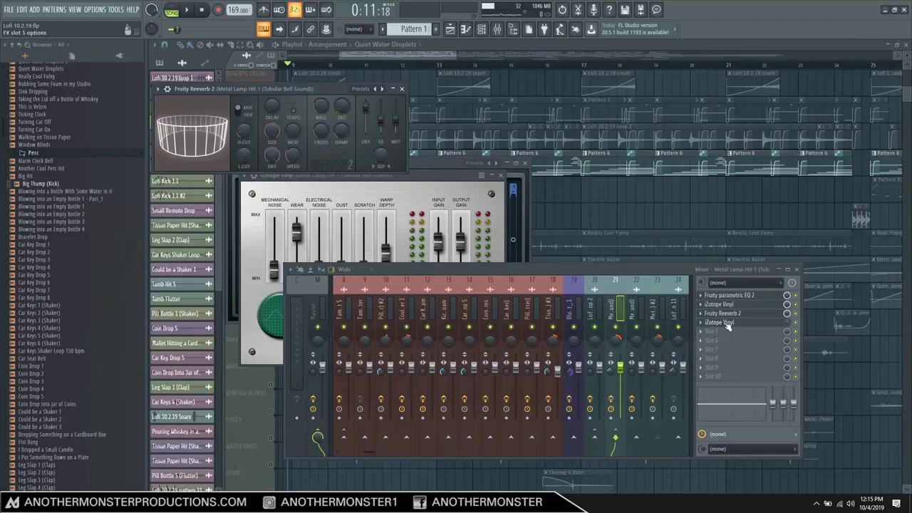
click(727, 324)
click(728, 325)
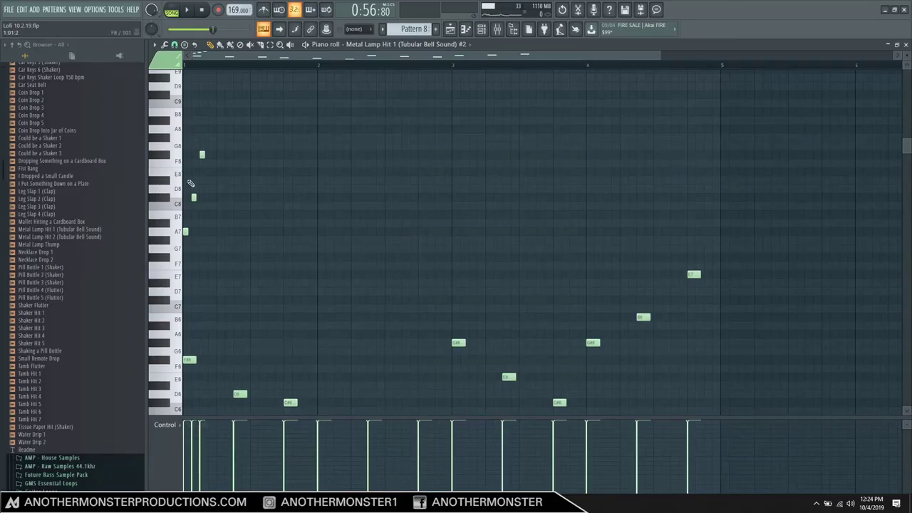
Play the Metal Lamp Hit 1 melody of Pattern 8 and stop playback before bar 5
scroll(489, 220, down, 3)
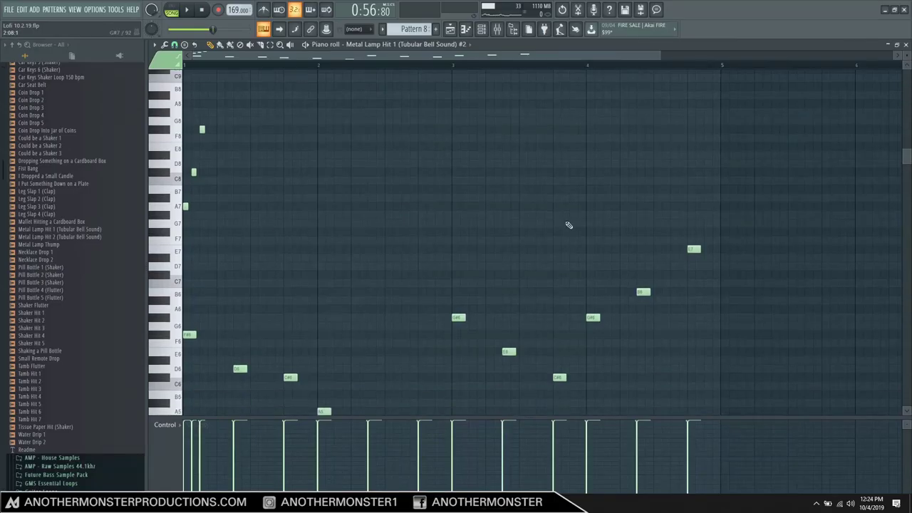
key(space)
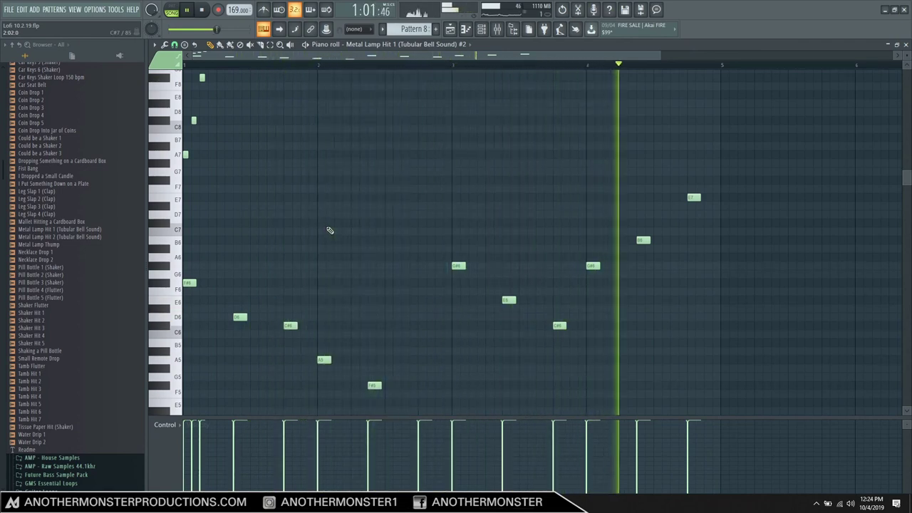
key(space)
Examine the Fruity Delay 3, MAutopan and Fruity parametric EQ 2 settings on the metal lamp's mixer insert 23
click(497, 28)
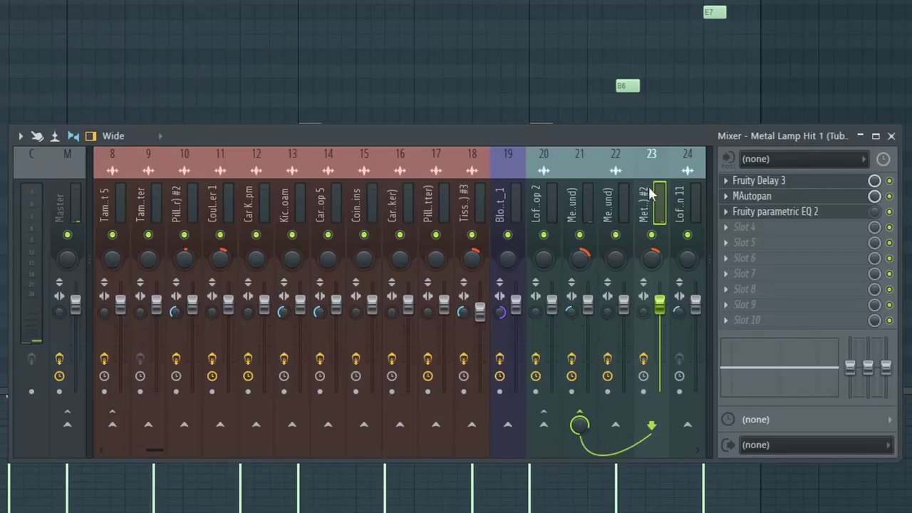
click(570, 218)
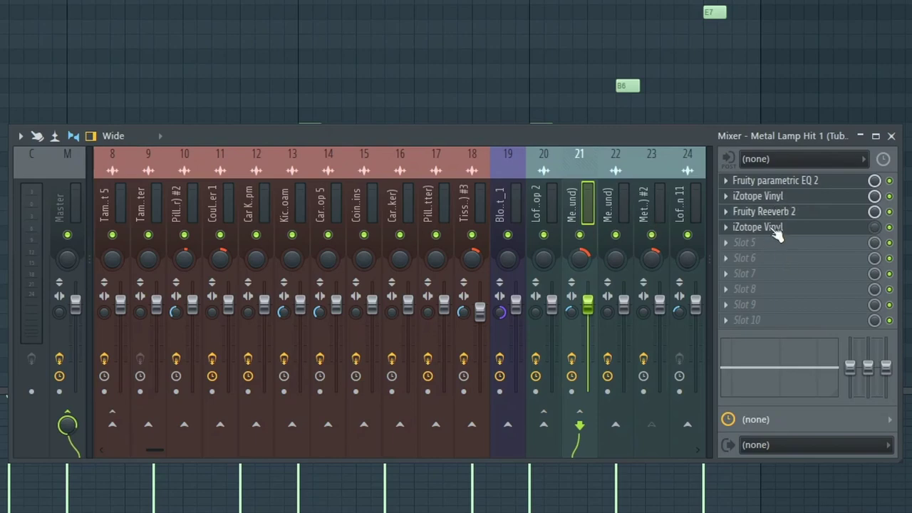
click(646, 203)
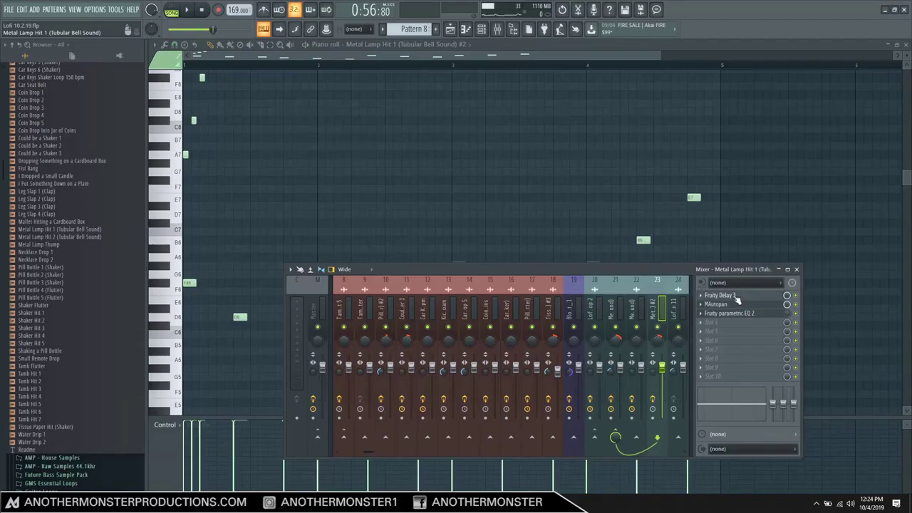
click(770, 180)
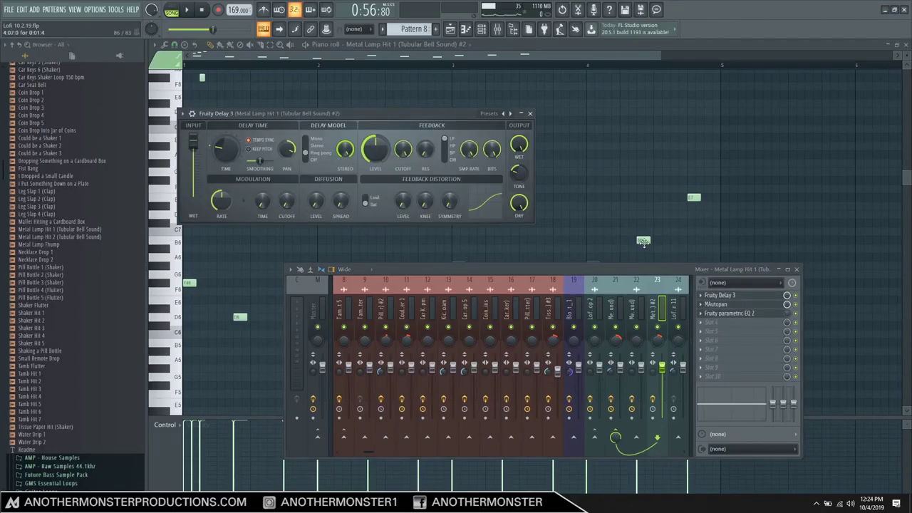
click(718, 304)
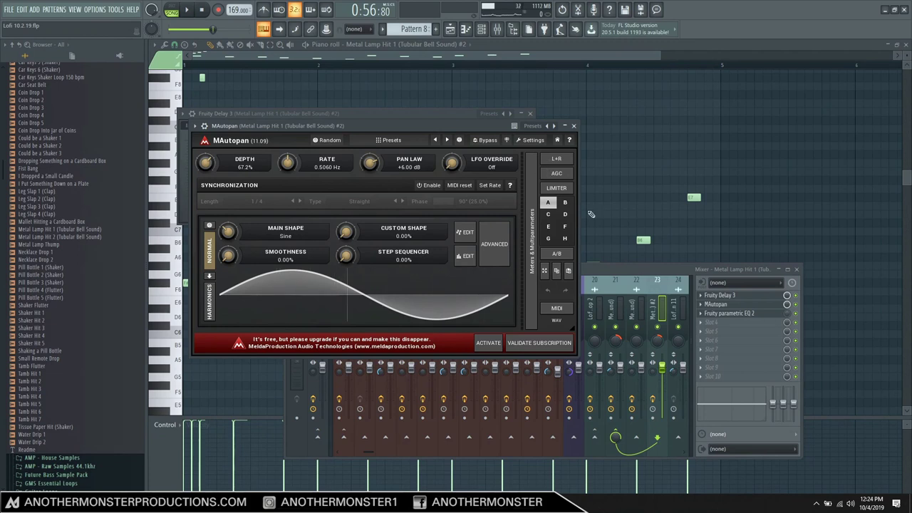
click(741, 314)
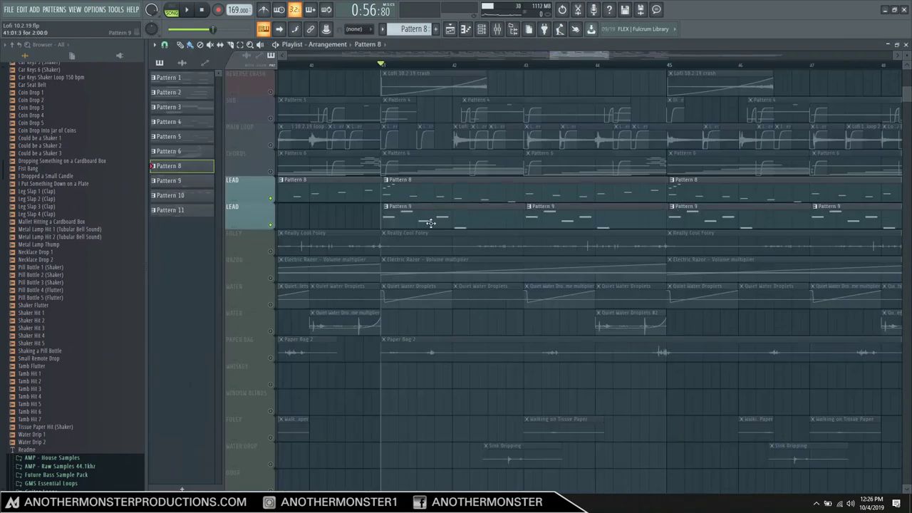
Play both lead tracks from bar 41, solo the second LEAD track holding Pattern 9 and stop playback
key(space)
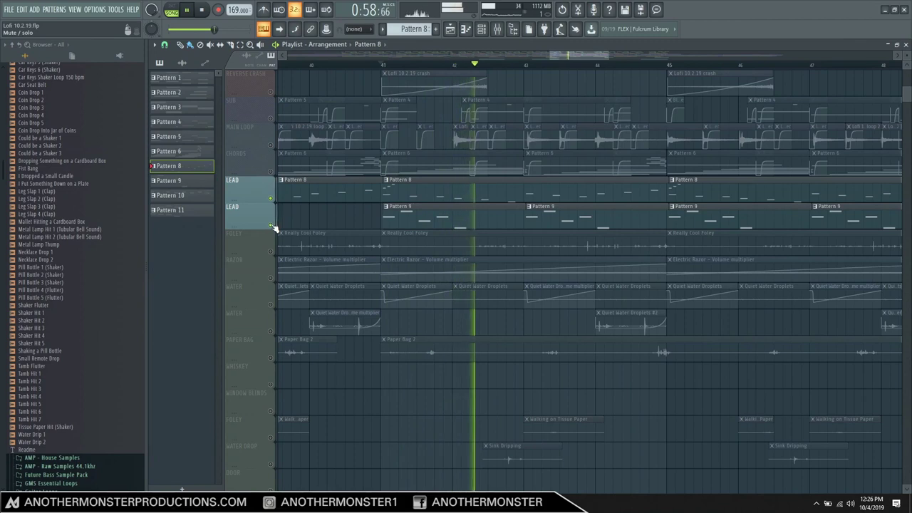
right_click(271, 226)
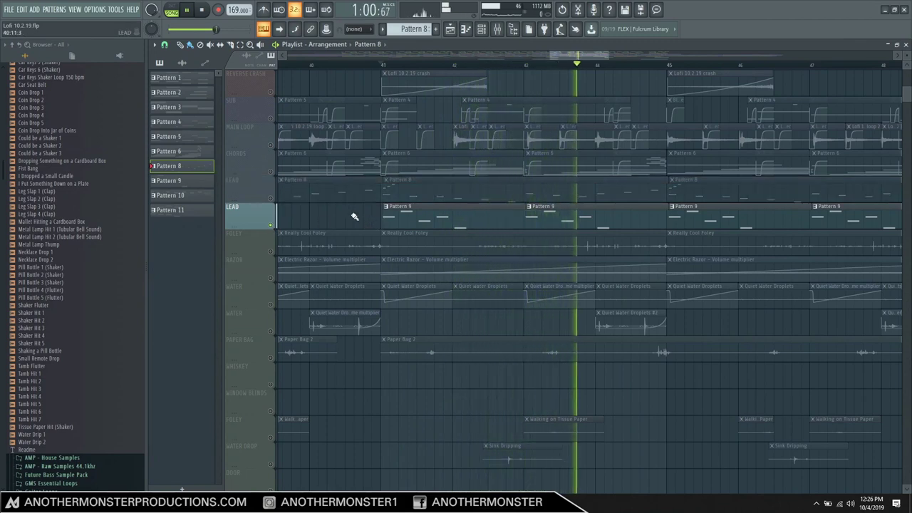
key(space)
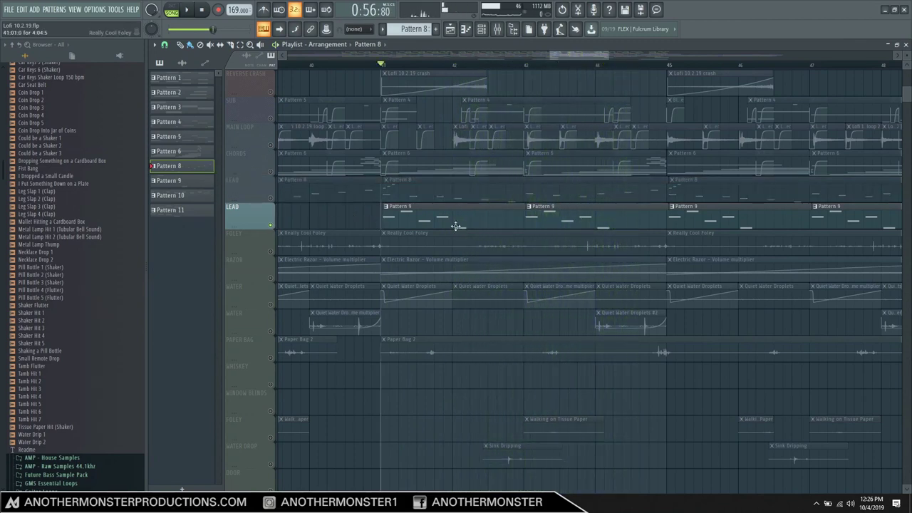
Solo the KICK 2 track in the playlist and play its kick clips through bar 42
drag(609, 56, 627, 56)
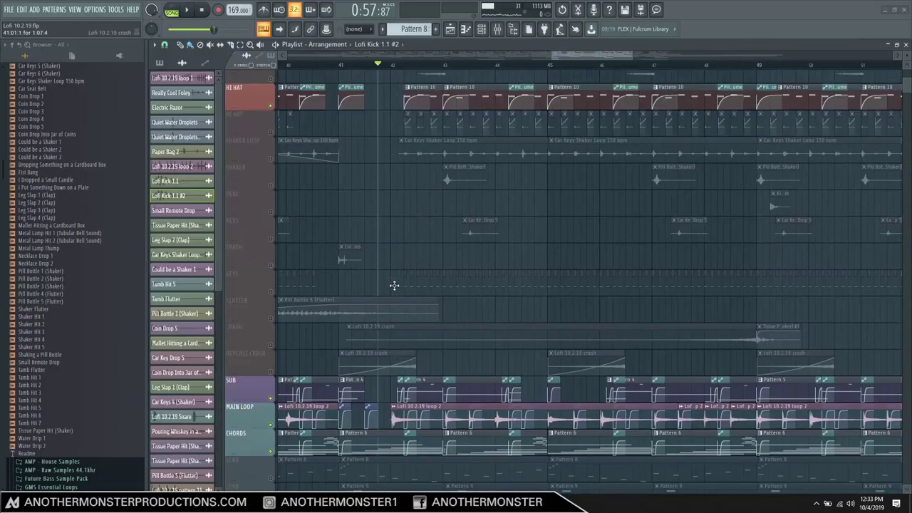
scroll(393, 286, up, 3)
scroll(421, 194, up, 5)
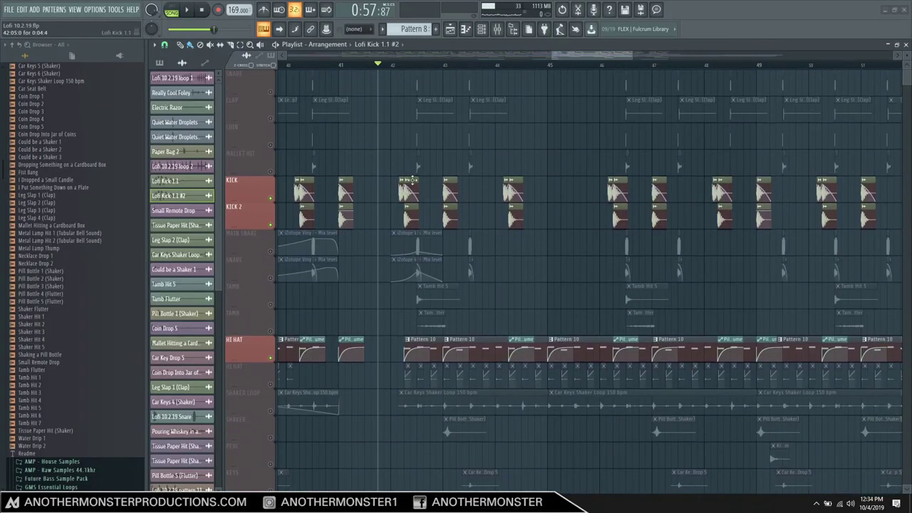
scroll(512, 194, down, 6)
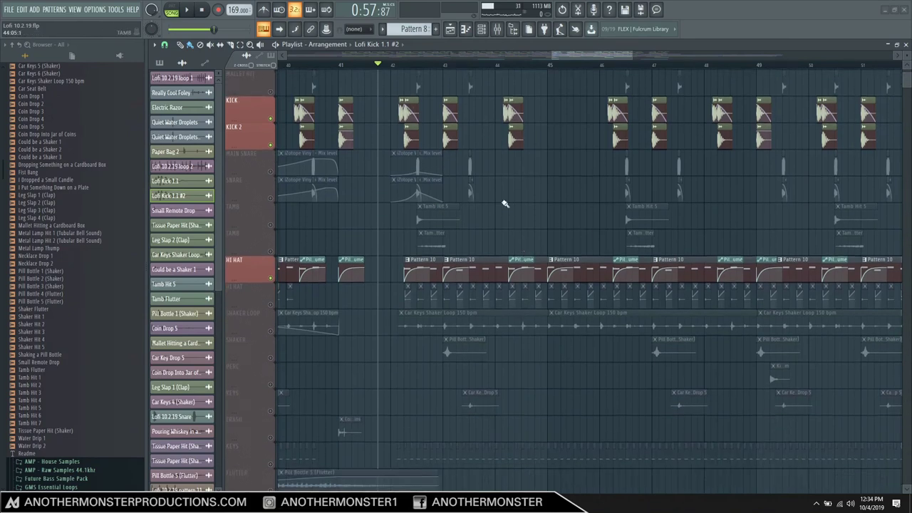
scroll(483, 246, down, 5)
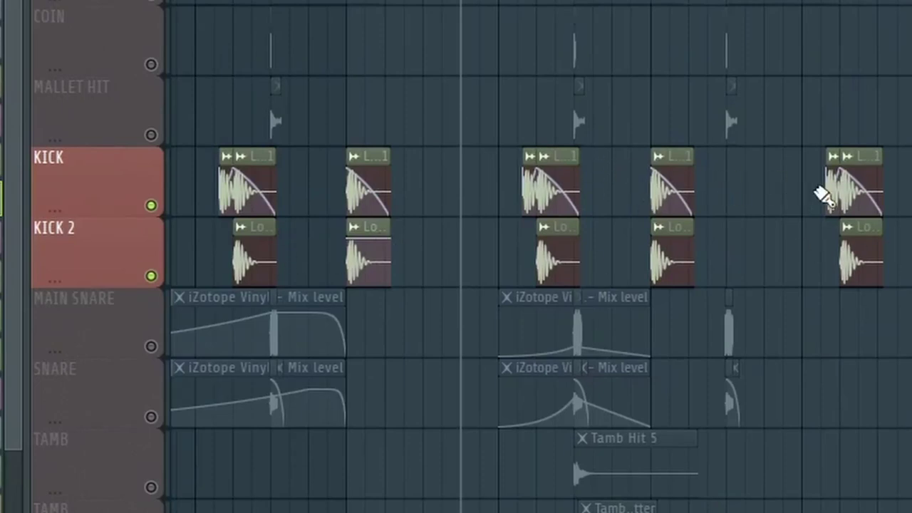
right_click(152, 276)
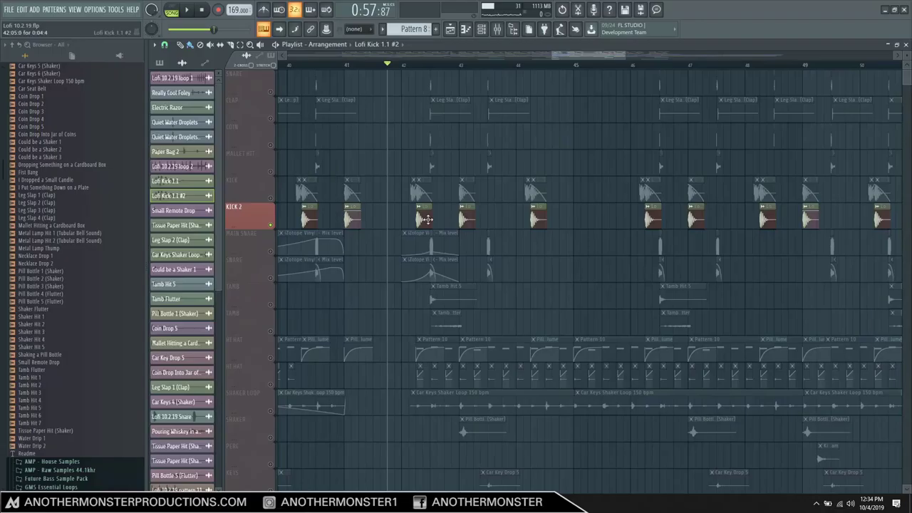
key(space)
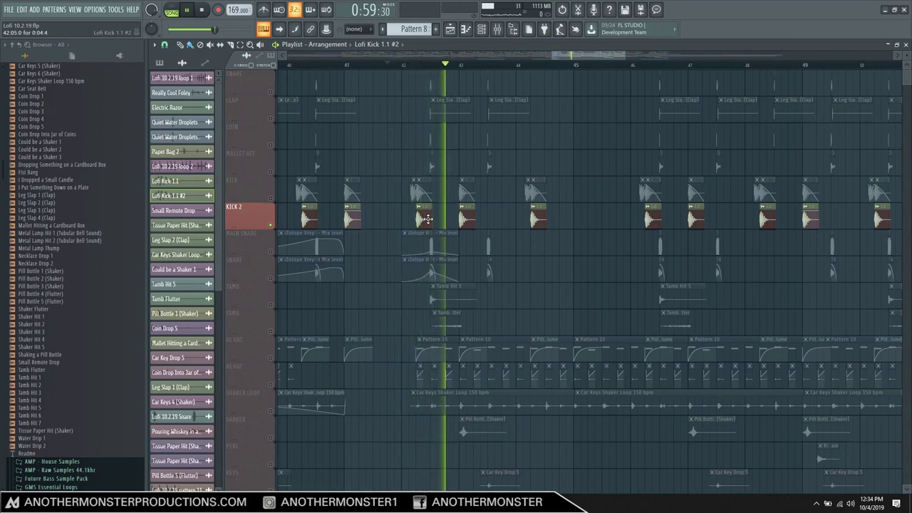
Examine the Fruity parametric EQ 2 settings on the Lofi Kick 1.1 #2 mixer insert
key(F9)
key(space)
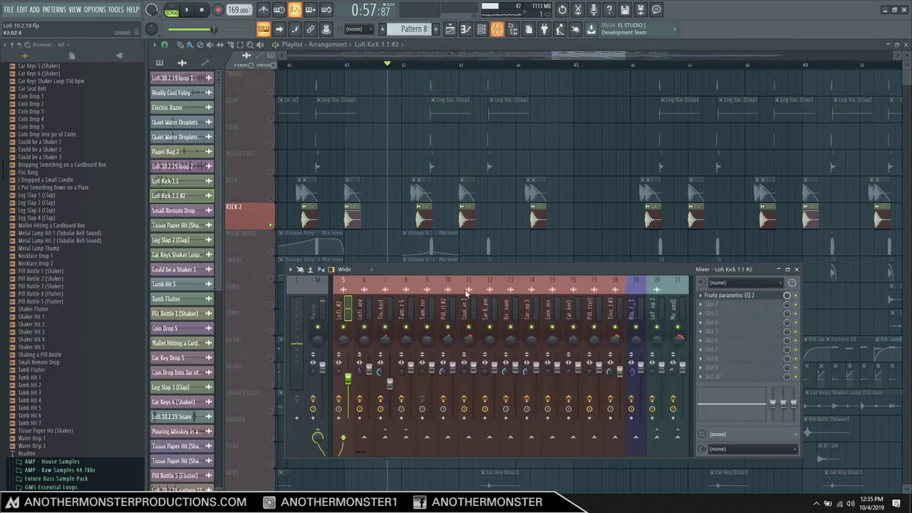
double_click(340, 308)
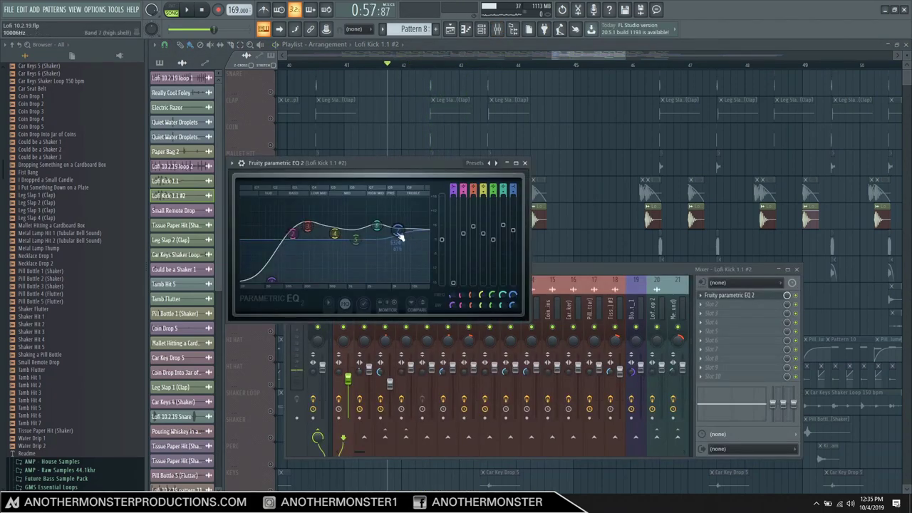
key(space)
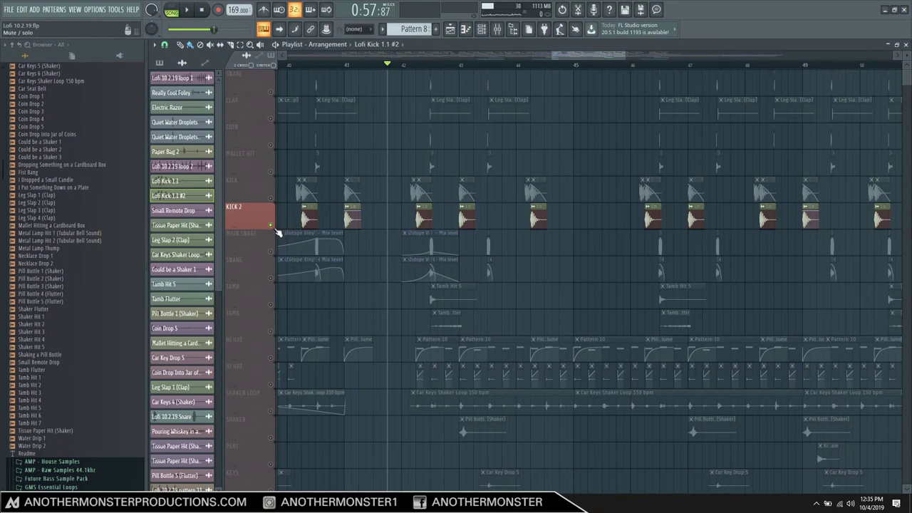
Enable only the CRASH track with the long Lofi 10.2.19 crash clip and place the playhead just before bar 49
scroll(392, 224, down, 10)
scroll(459, 220, down, 10)
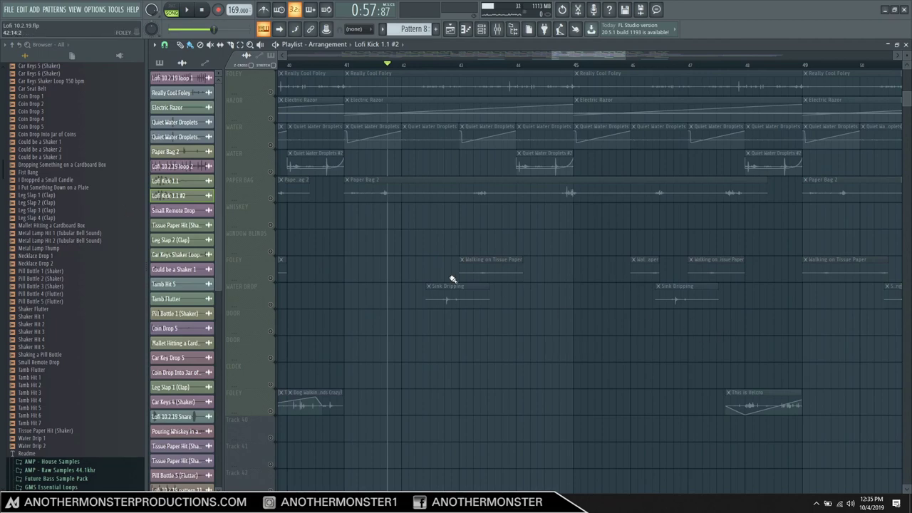
scroll(452, 279, up, 5)
scroll(442, 344, up, 8)
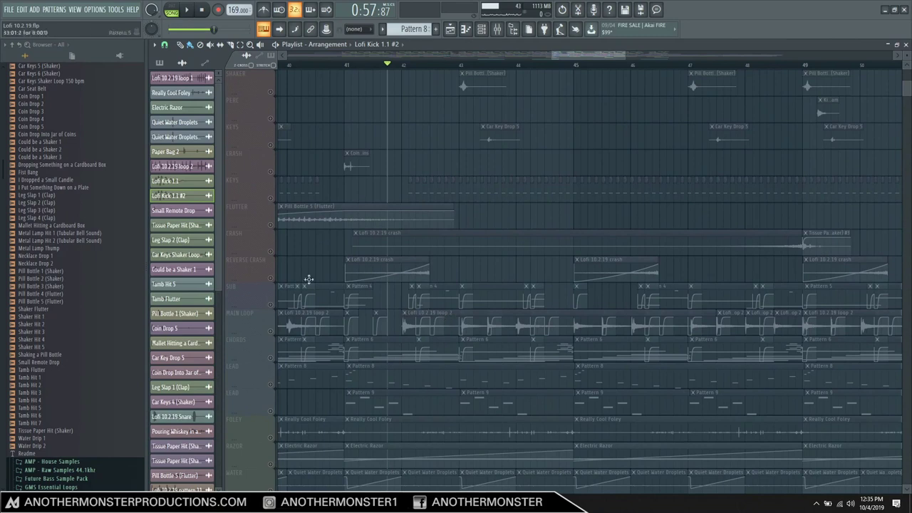
click(271, 253)
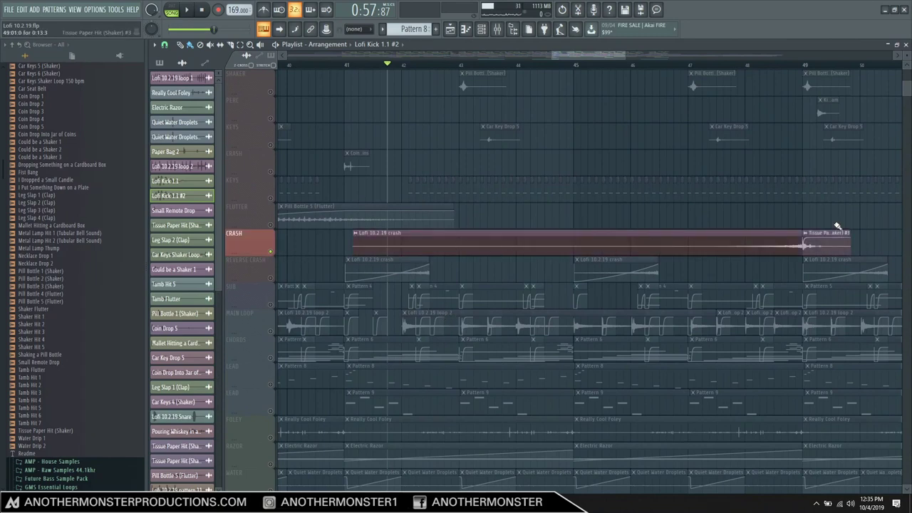
click(802, 66)
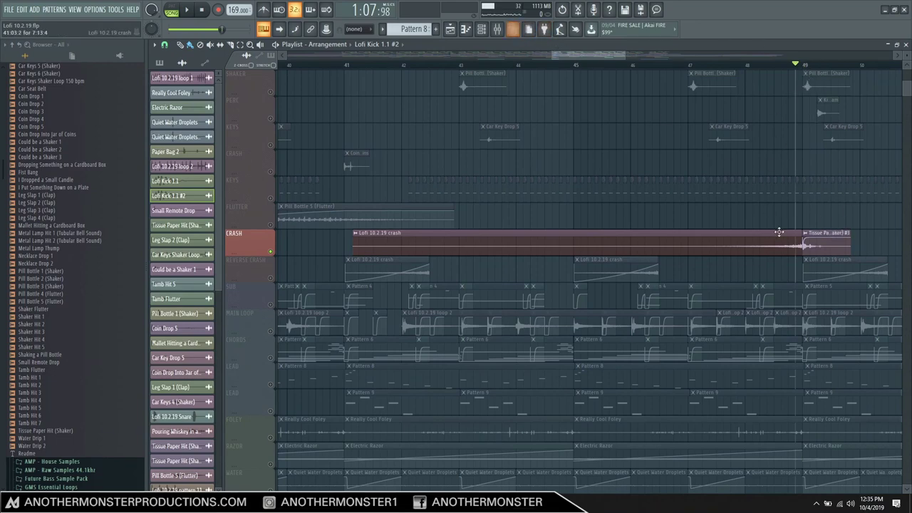
Examine Fruity Reeverb 2, Fruity parametric EQ 2 and Fruity Delay 3 on the Tissue Paper Hit (Shaker) #3 mixer insert
click(498, 28)
key(space)
key(space)
click(618, 301)
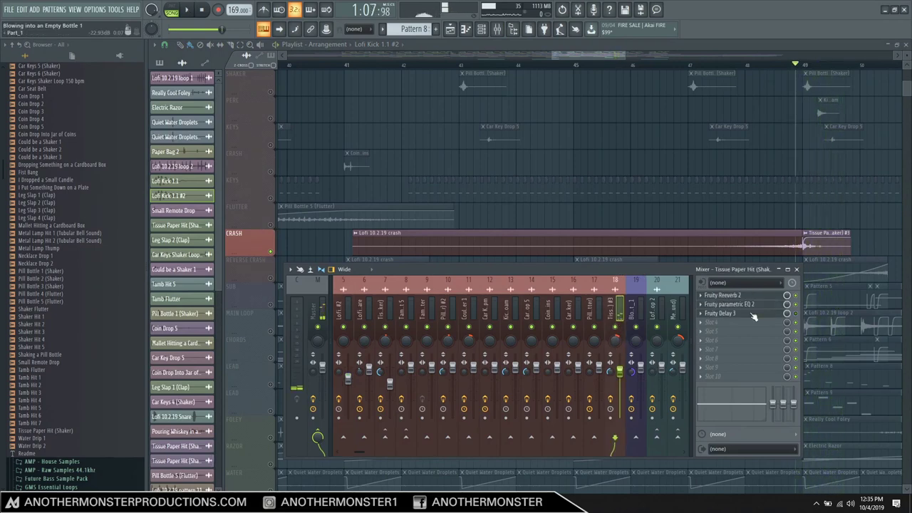
click(737, 297)
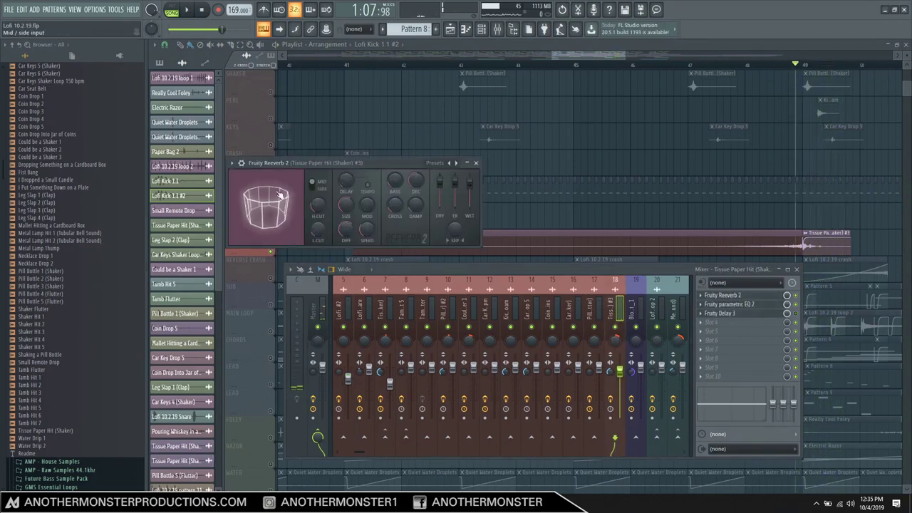
click(723, 305)
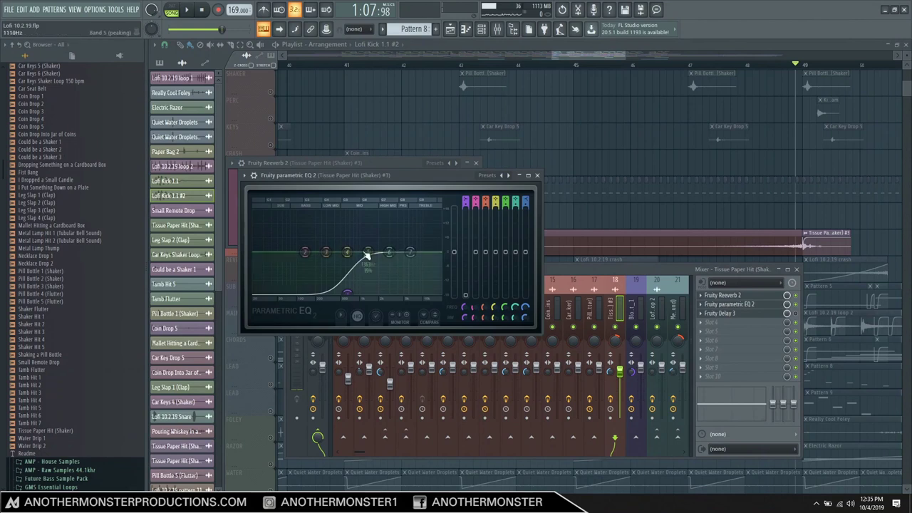
click(721, 313)
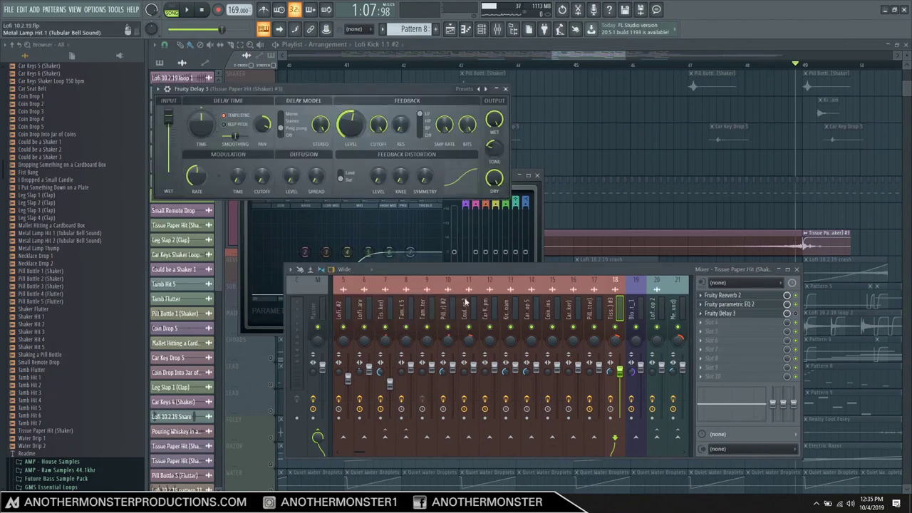
Play the crash past bar 49, and replay its long build-up from bar 47 before stopping playback
key(space)
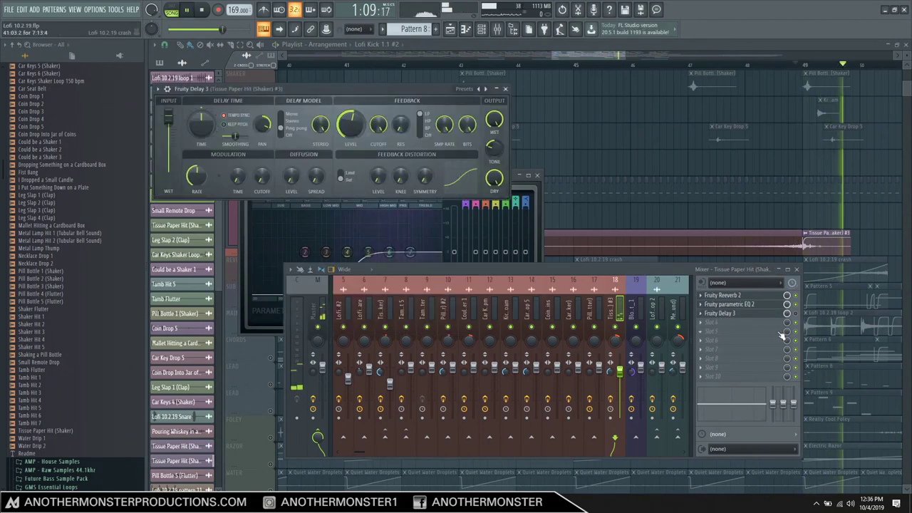
key(space)
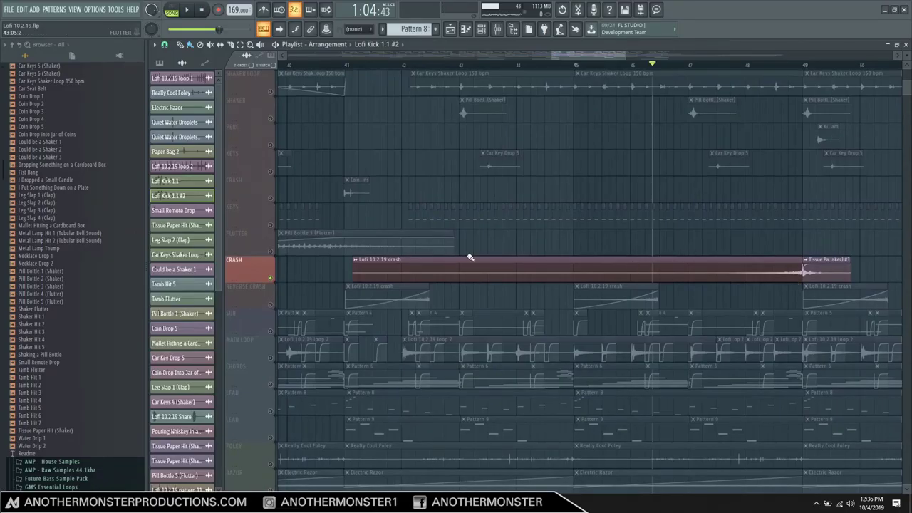
key(space)
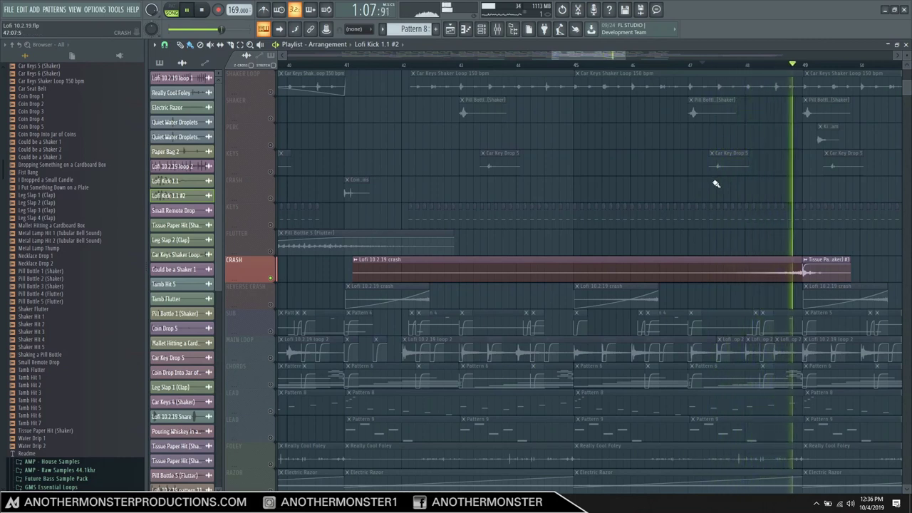
key(space)
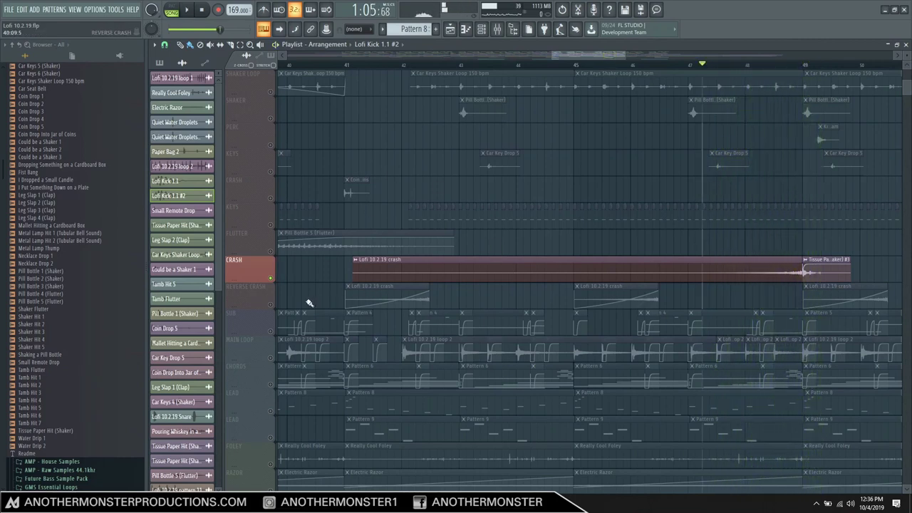
Unmute the REVERSE CRASH track and place the playhead midway between bars 41 and 42
click(270, 305)
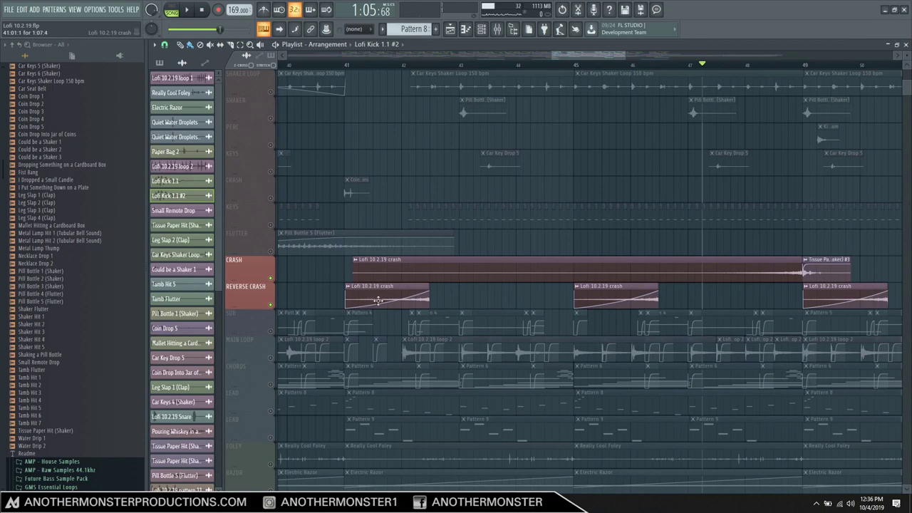
click(373, 66)
Solo the MAIN SNARE track and show its snare clips between bars 42 and 44 in close-up
scroll(354, 153, up, 6)
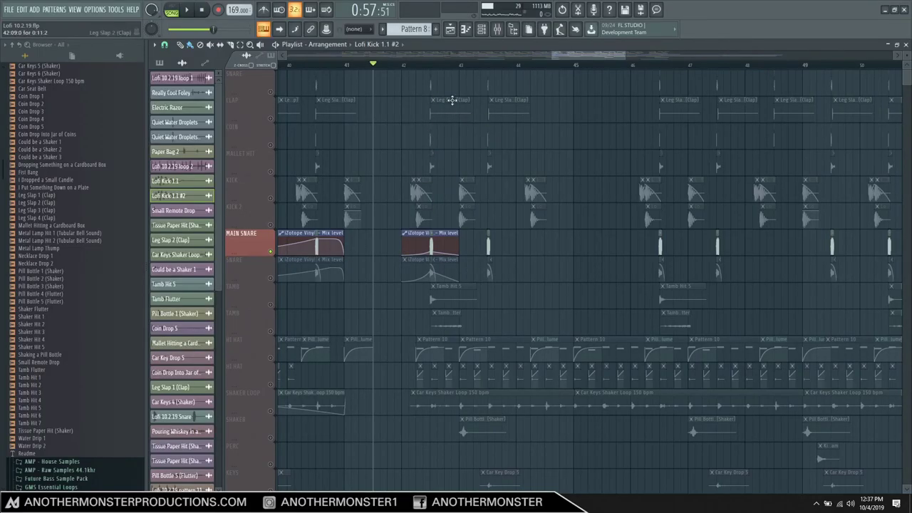
drag(625, 55, 579, 55)
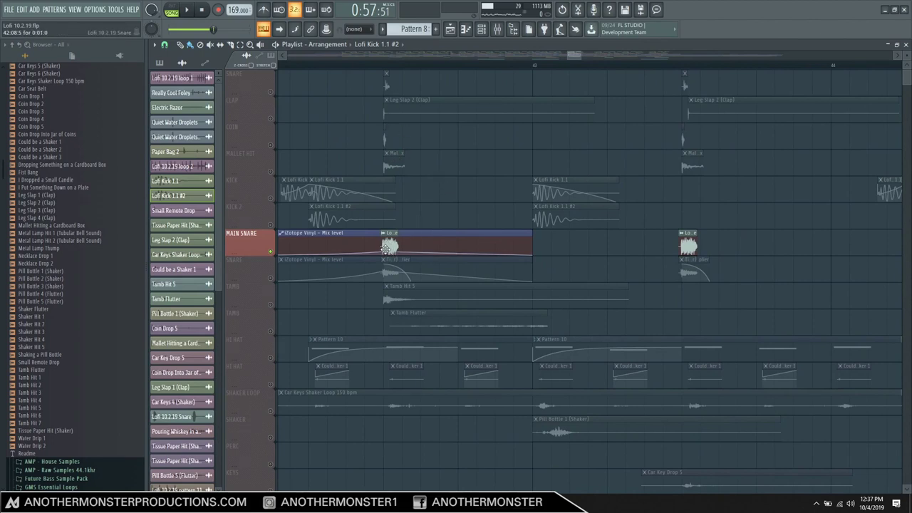
Play the soloed MAIN SNARE hit before bar 43, unmute the SNARE track below it and play both layers together
click(383, 64)
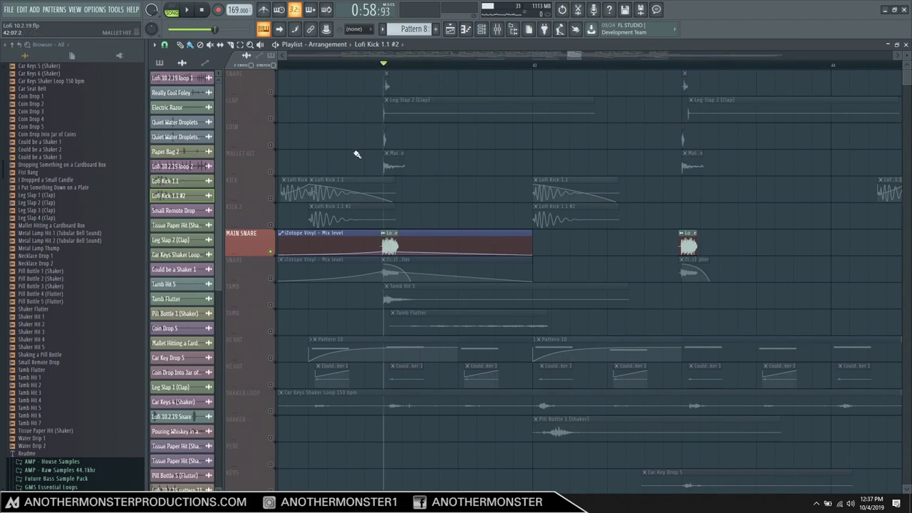
key(space)
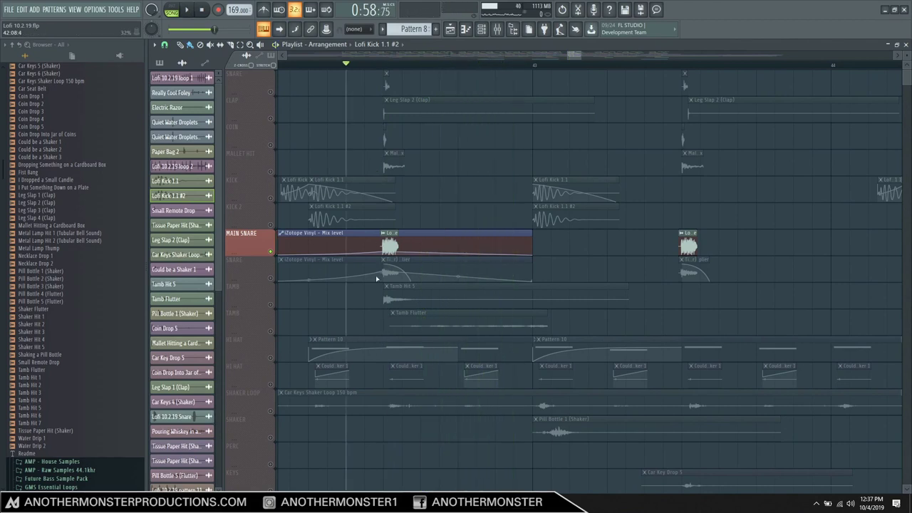
click(272, 281)
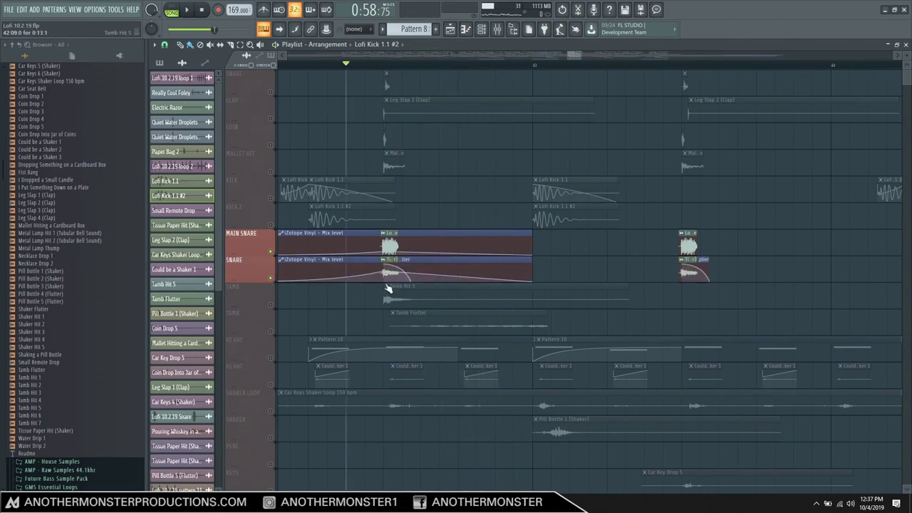
key(space)
key(space)
key(space)
key(space)
Unmute the MALLET HIT track and play it together with the two snare layers
click(271, 174)
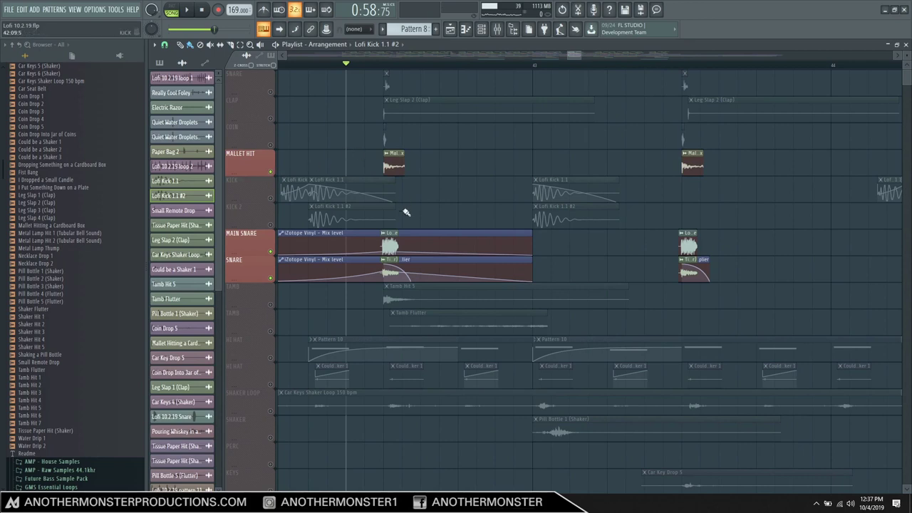
key(space)
key(space)
key(space)
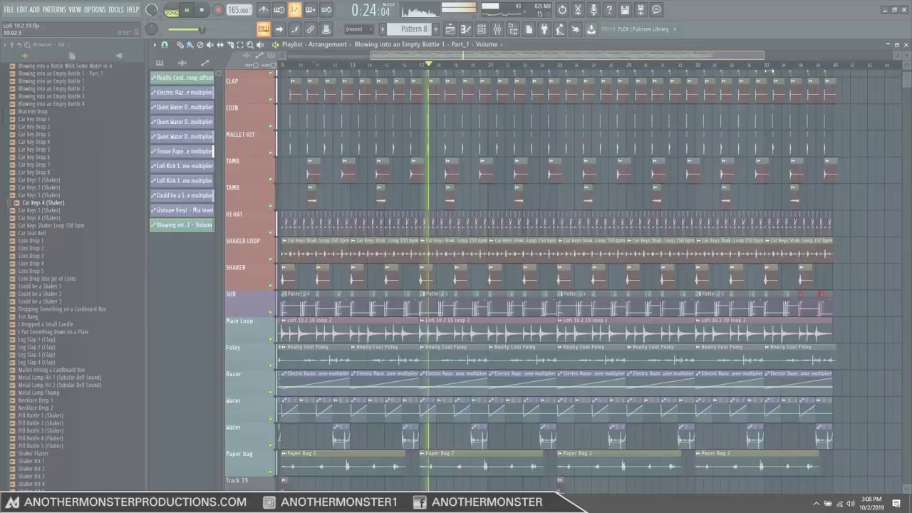
Show the drum clips between bars 9 and 11 of the 165 BPM arrangement in close-up during playback, and open the mixer
drag(769, 70, 399, 69)
scroll(401, 132, up, 3)
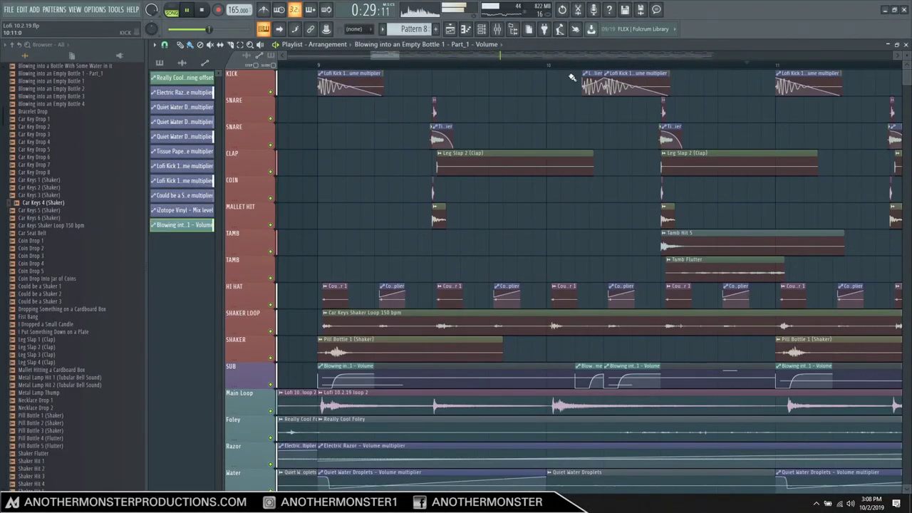
click(496, 29)
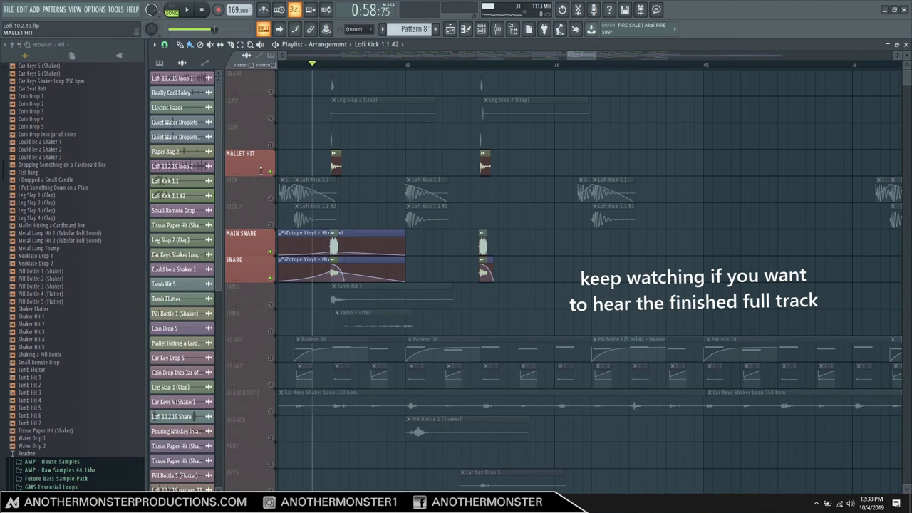
End the solo so all playlist tracks sound, and mute the COIN, CLAP and upper SNARE tracks
right_click(271, 172)
right_click(270, 172)
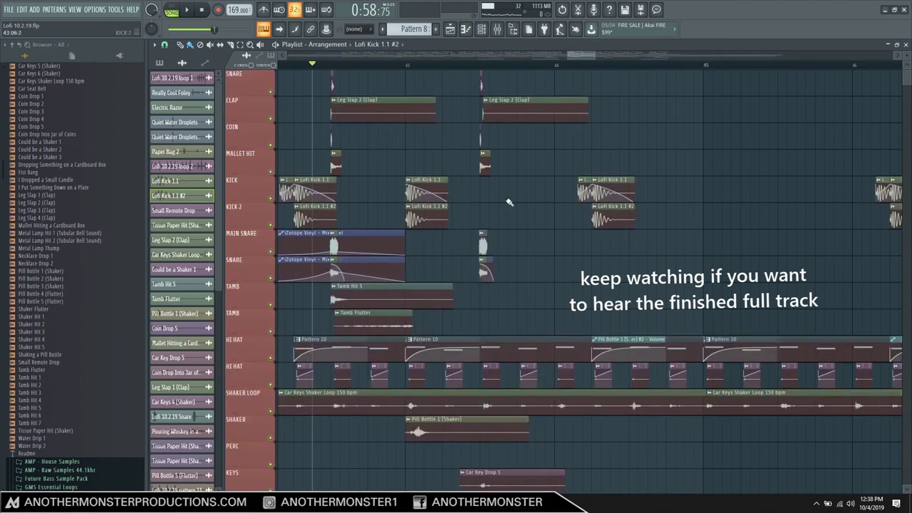
click(271, 145)
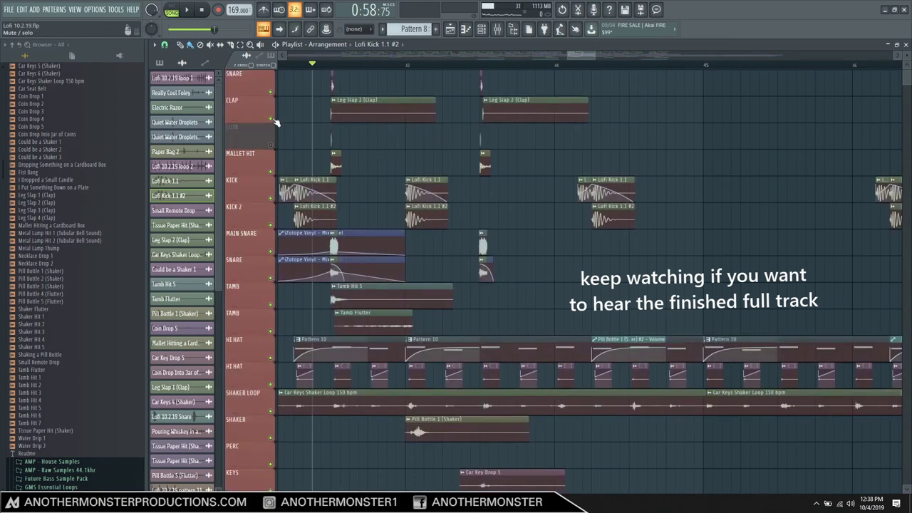
click(271, 118)
click(270, 92)
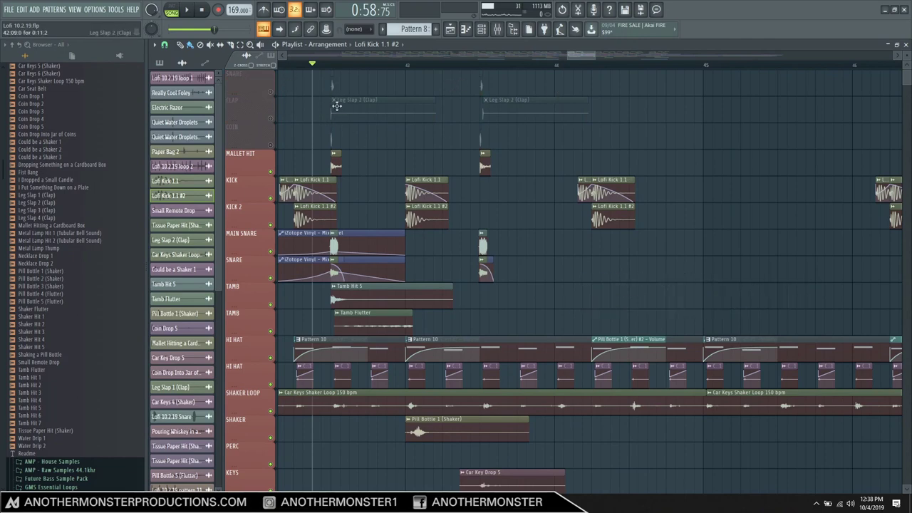
Examine the tracks around bars 42 to 46, from the drum layers down to the foley layers and back
scroll(529, 112, down, 4)
scroll(527, 121, up, 5)
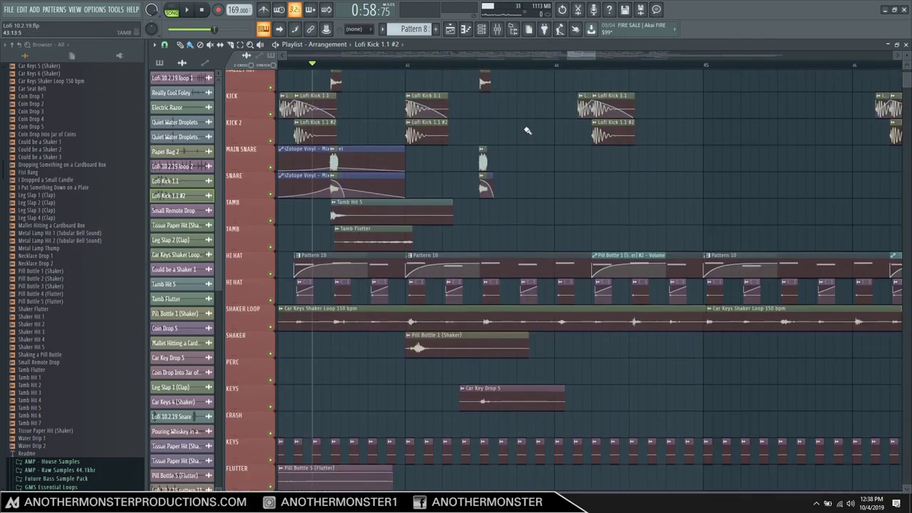
scroll(558, 181, down, 4)
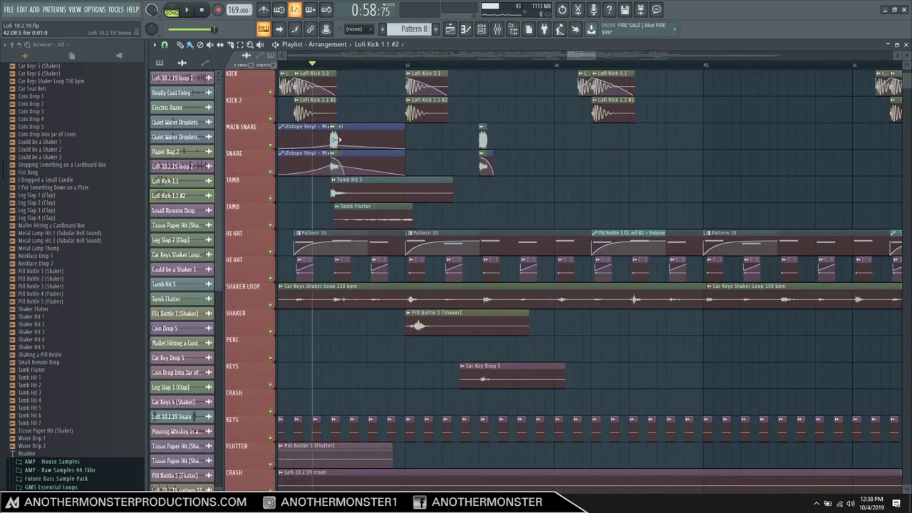
scroll(542, 147, down, 15)
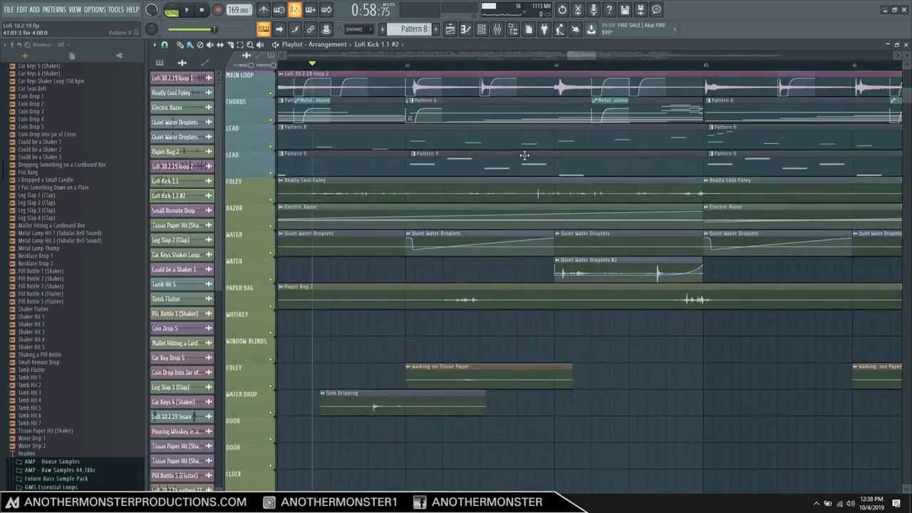
scroll(524, 164, down, 7)
scroll(495, 207, up, 8)
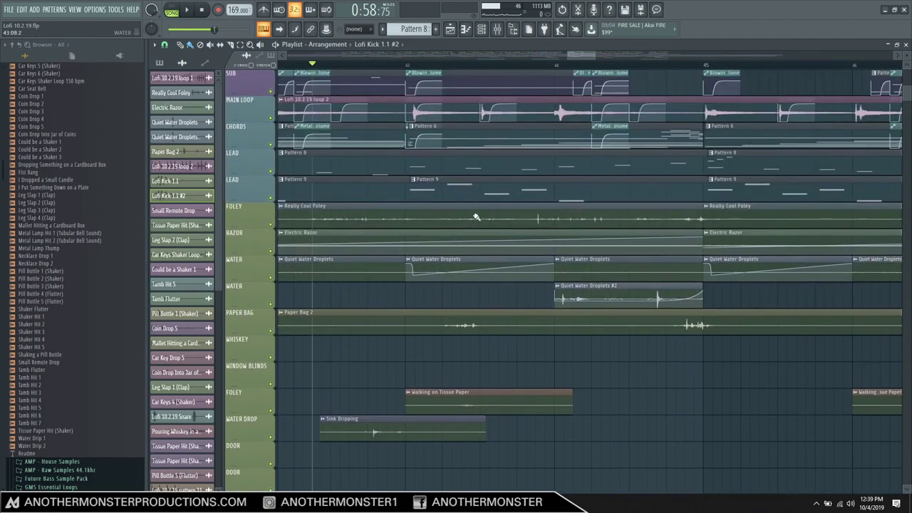
scroll(476, 217, up, 18)
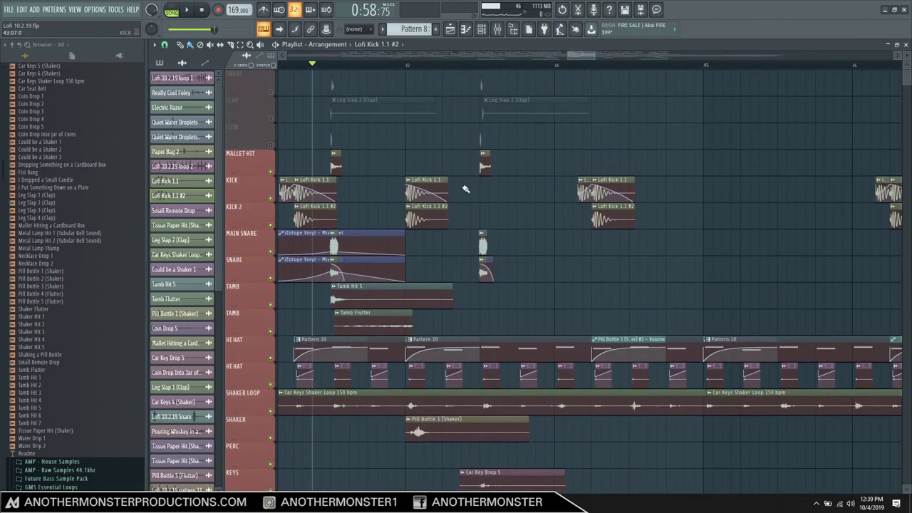
scroll(596, 66, down, 5)
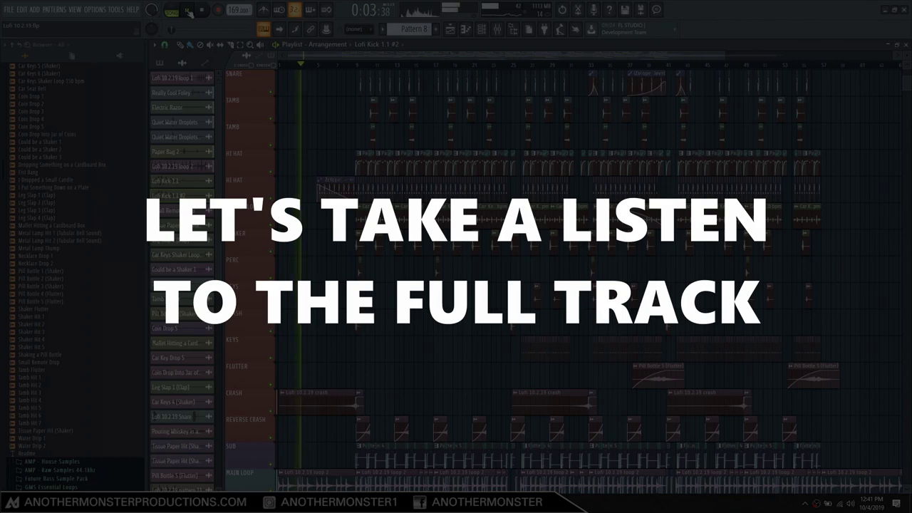
Review the drum tracks across the whole arrangement while the full song plays from its intro
scroll(315, 135, up, 2)
scroll(317, 142, up, 5)
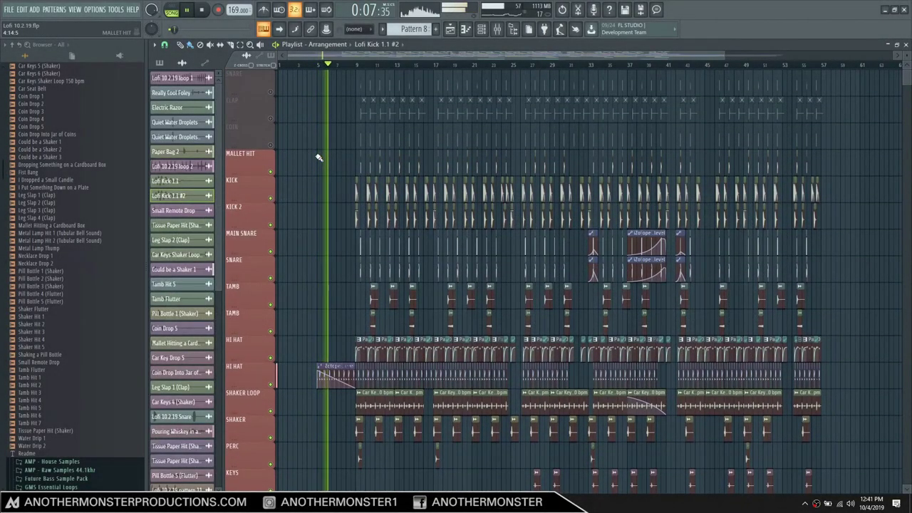
scroll(318, 157, down, 2)
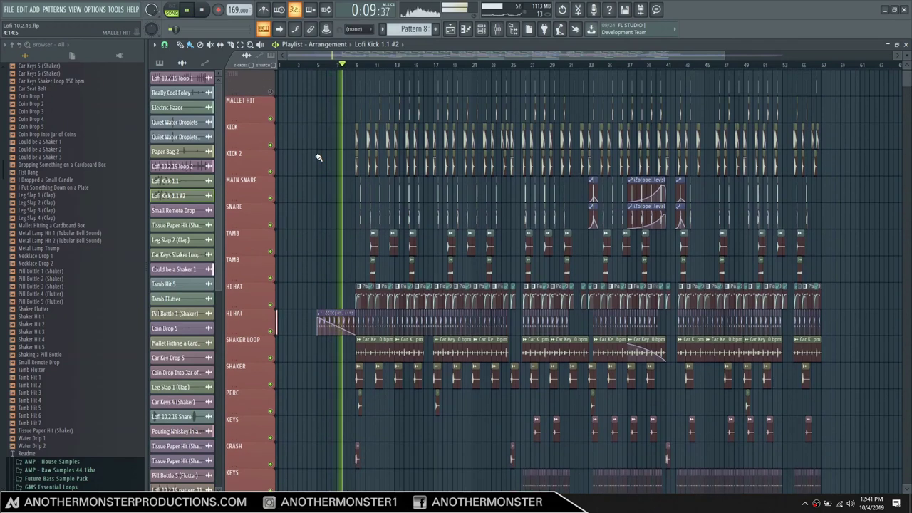
scroll(319, 156, down, 1)
scroll(318, 157, up, 1)
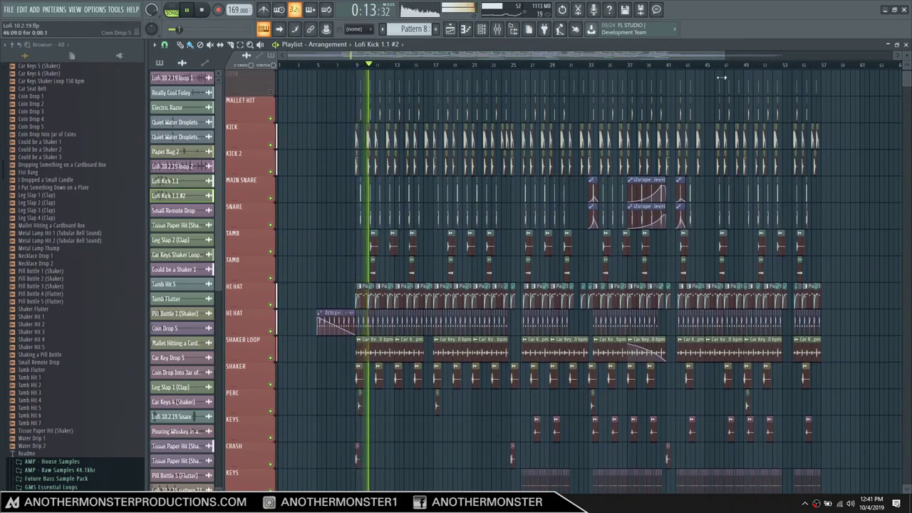
Follow the playback with bars 8 to 45 in view, going from the drum tracks down to the lowest foley tracks
drag(725, 56, 575, 55)
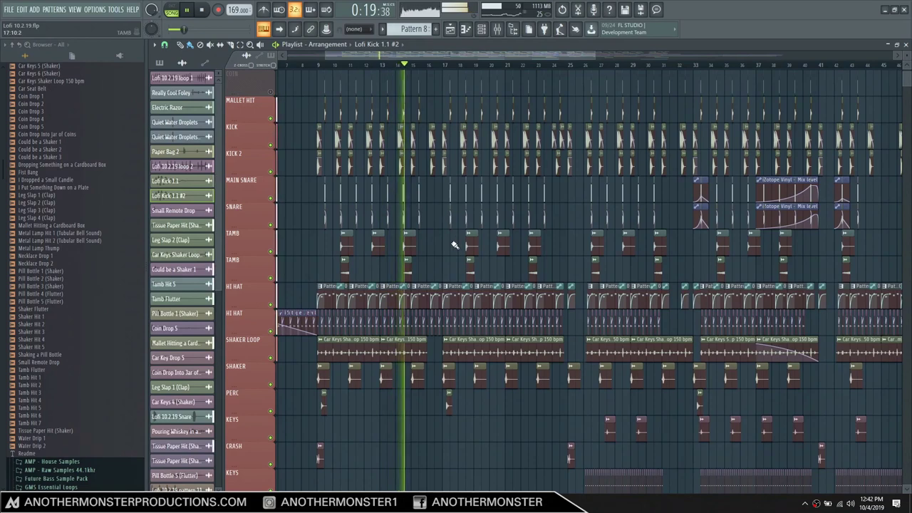
scroll(455, 245, down, 6)
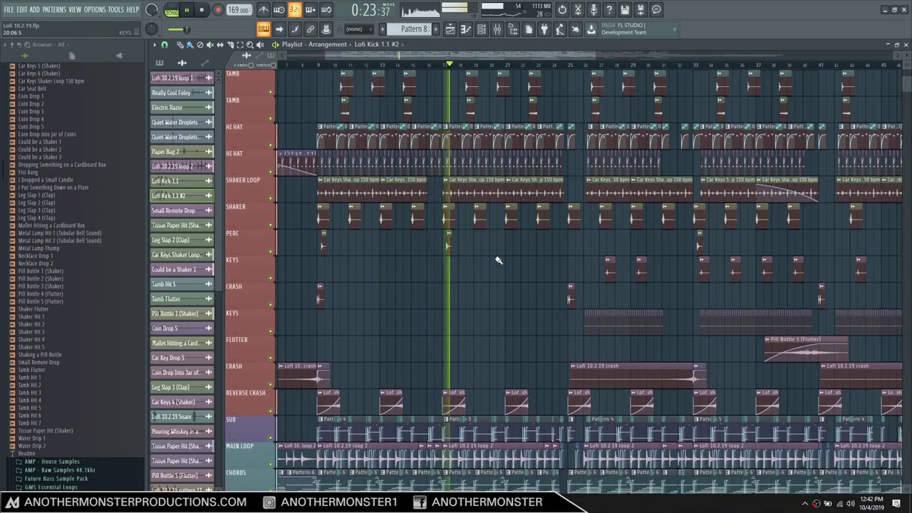
scroll(499, 260, down, 3)
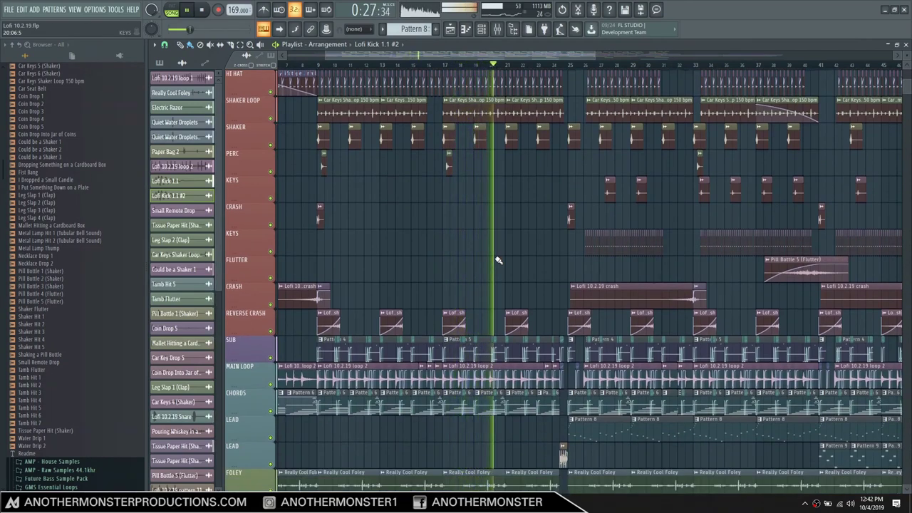
scroll(499, 260, down, 7)
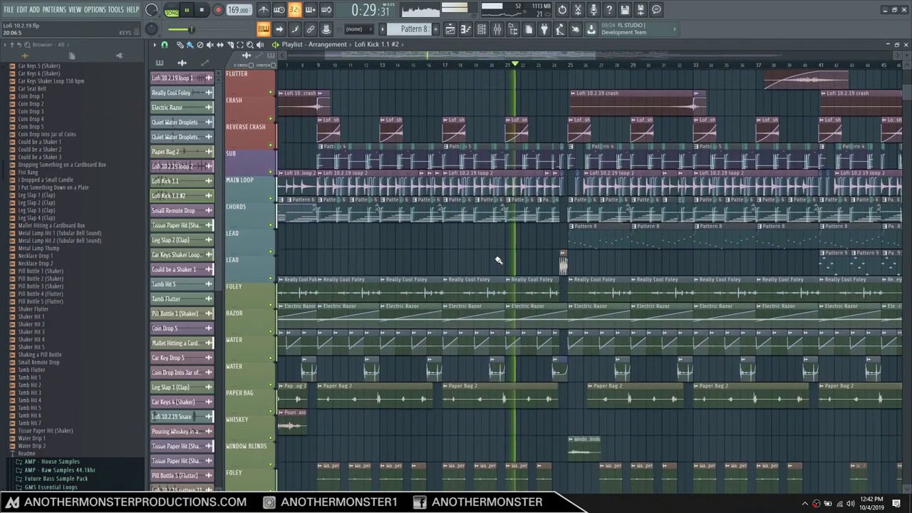
scroll(499, 260, down, 7)
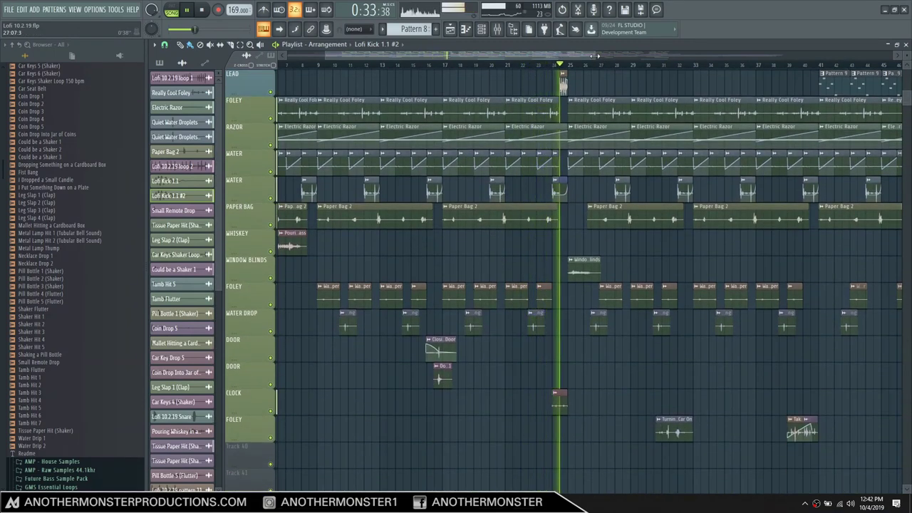
Follow the playback on the foley tracks between bars 23 and 57 in a closer view
drag(597, 55, 579, 53)
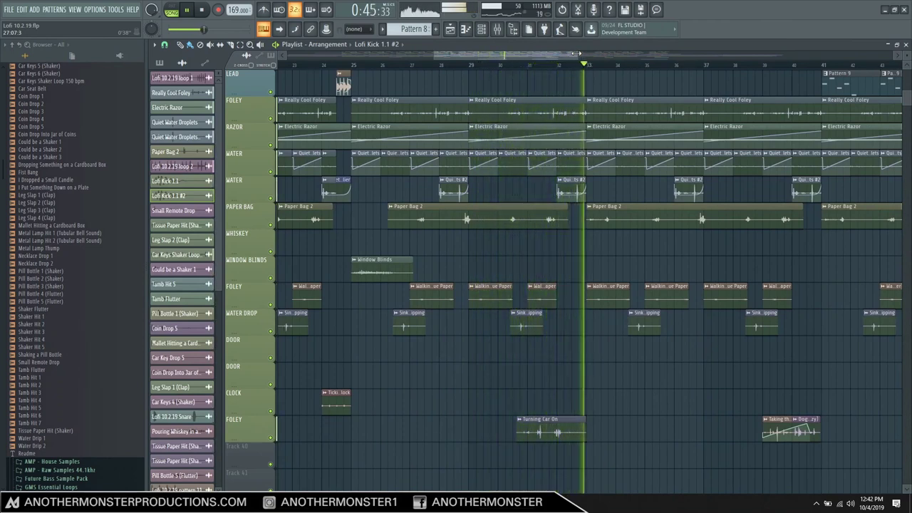
drag(579, 54, 617, 55)
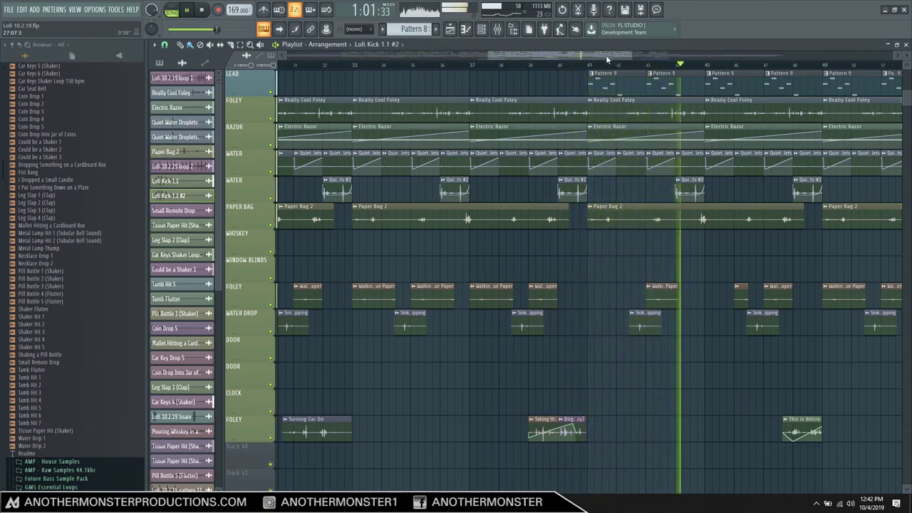
drag(613, 57, 667, 53)
Review the lead, crash, shaker, snare and kick tracks between bars 40 and 57 during playback
scroll(642, 198, up, 4)
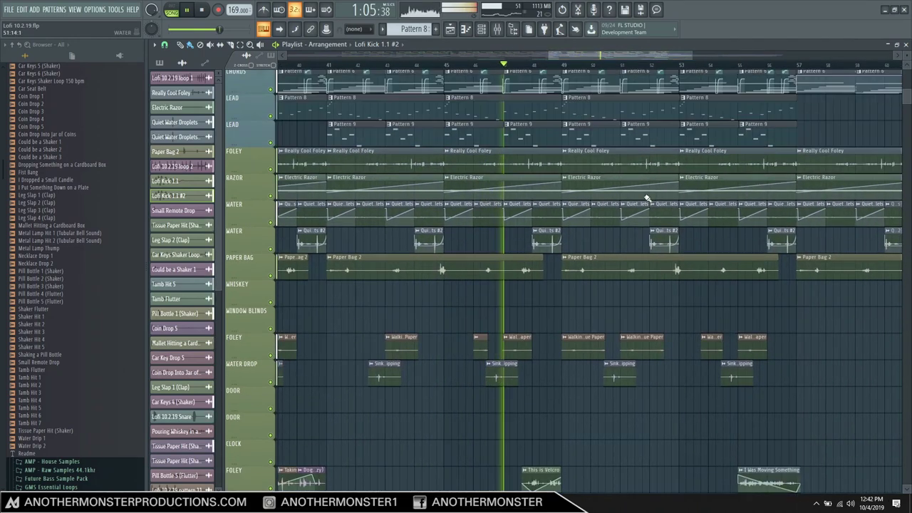
scroll(642, 198, up, 10)
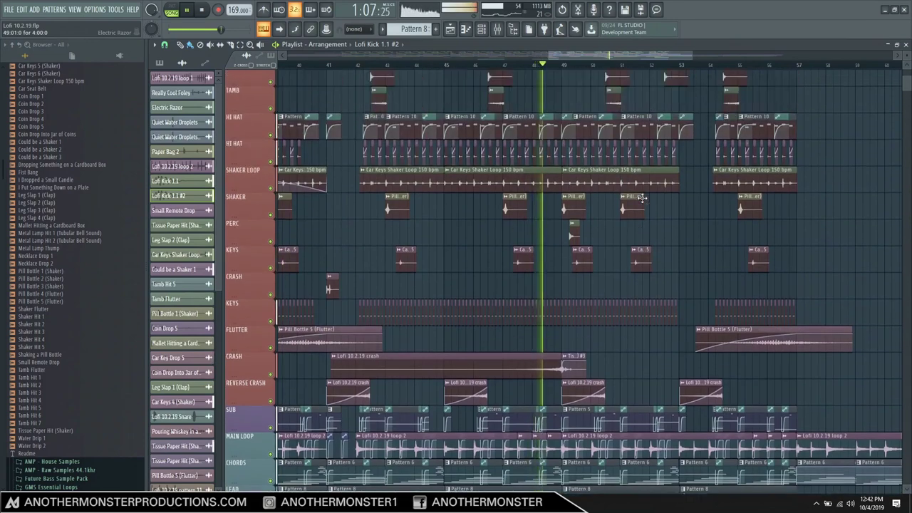
scroll(642, 198, up, 3)
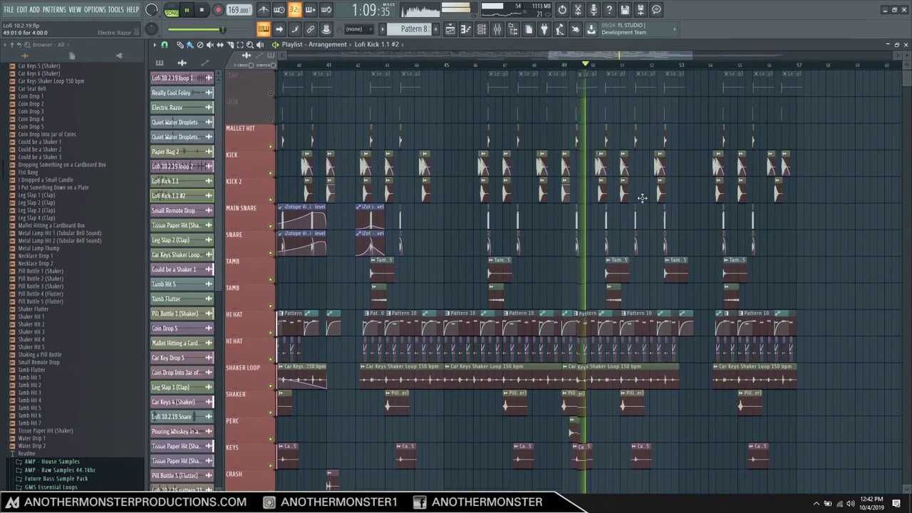
drag(685, 57, 720, 57)
Review the song's ending up to bar 73 on the drum, main loop, chord and foley tracks during playback
scroll(780, 206, down, 11)
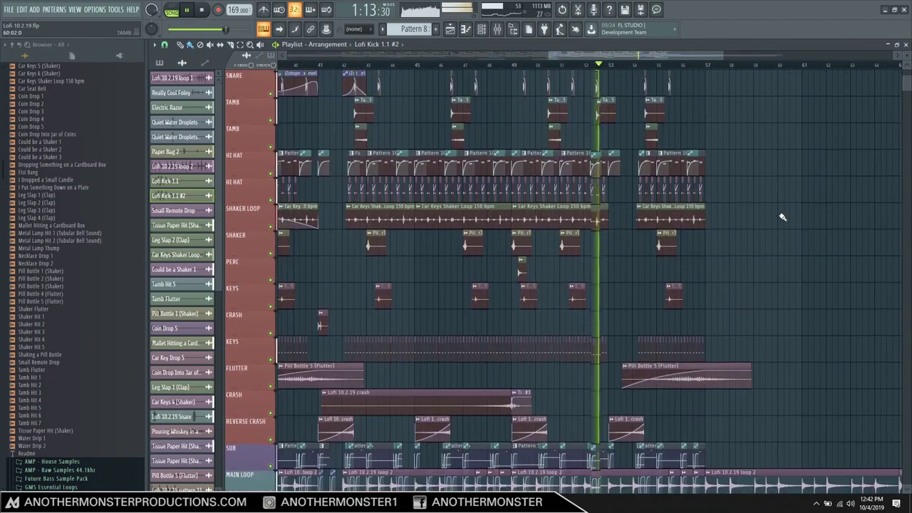
scroll(783, 217, down, 3)
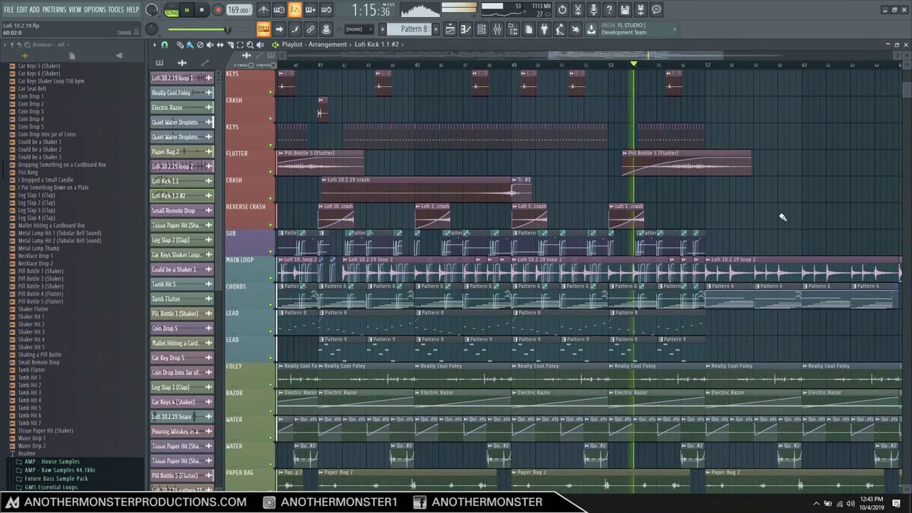
drag(681, 56, 731, 56)
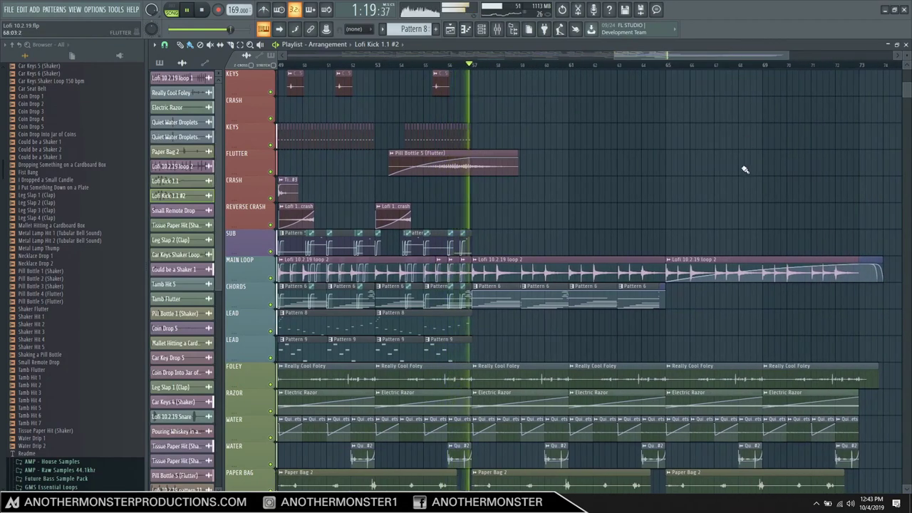
scroll(743, 186, down, 4)
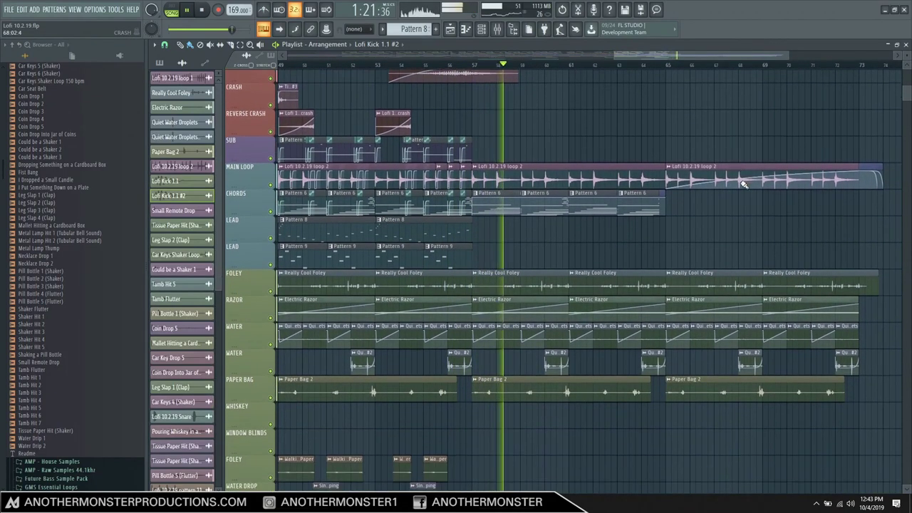
scroll(723, 411, down, 1)
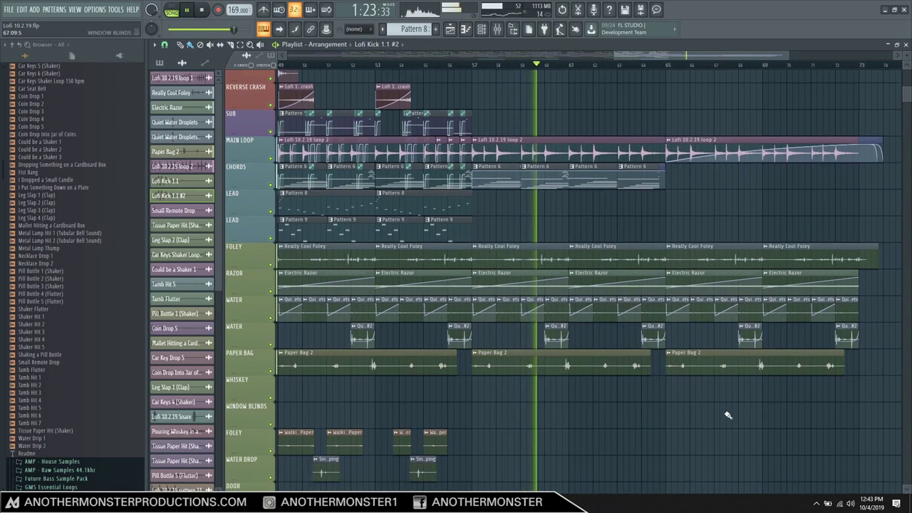